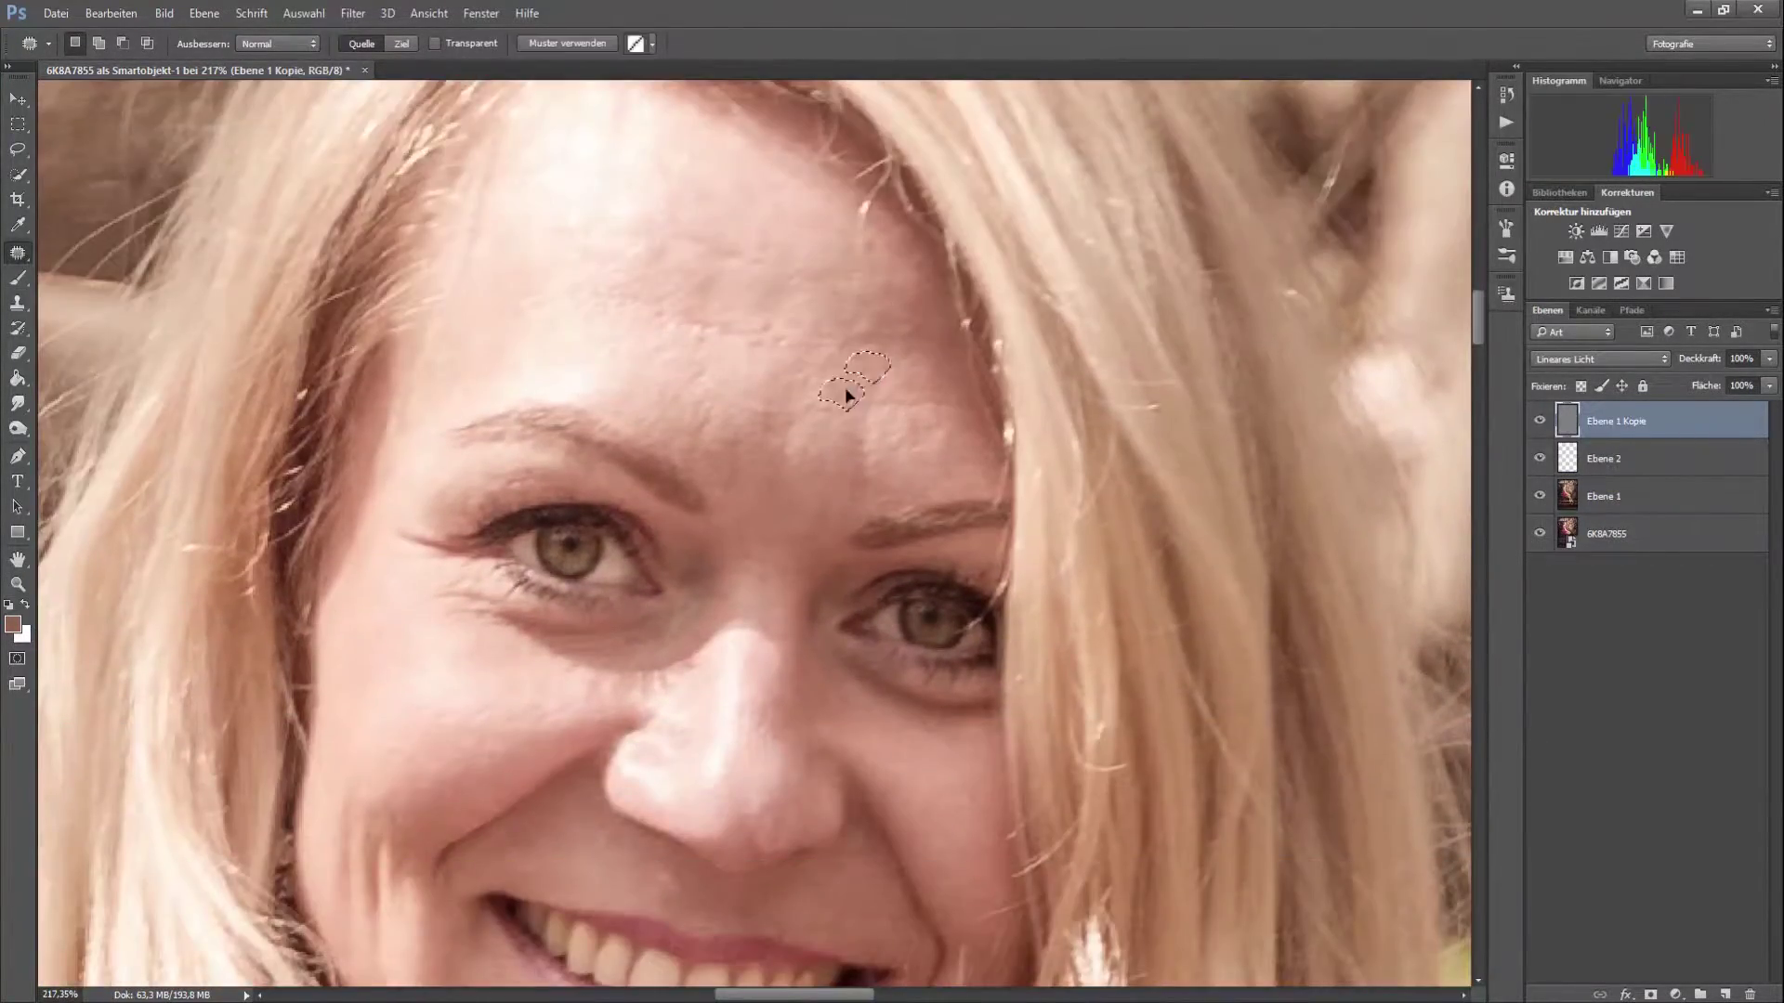
- Finish patching the forehead, arm and leg blemishes, then clear the patch selection
{"action": "scroll", "coordinate": [935, 624], "scroll_direction": "down", "scroll_amount": 5}
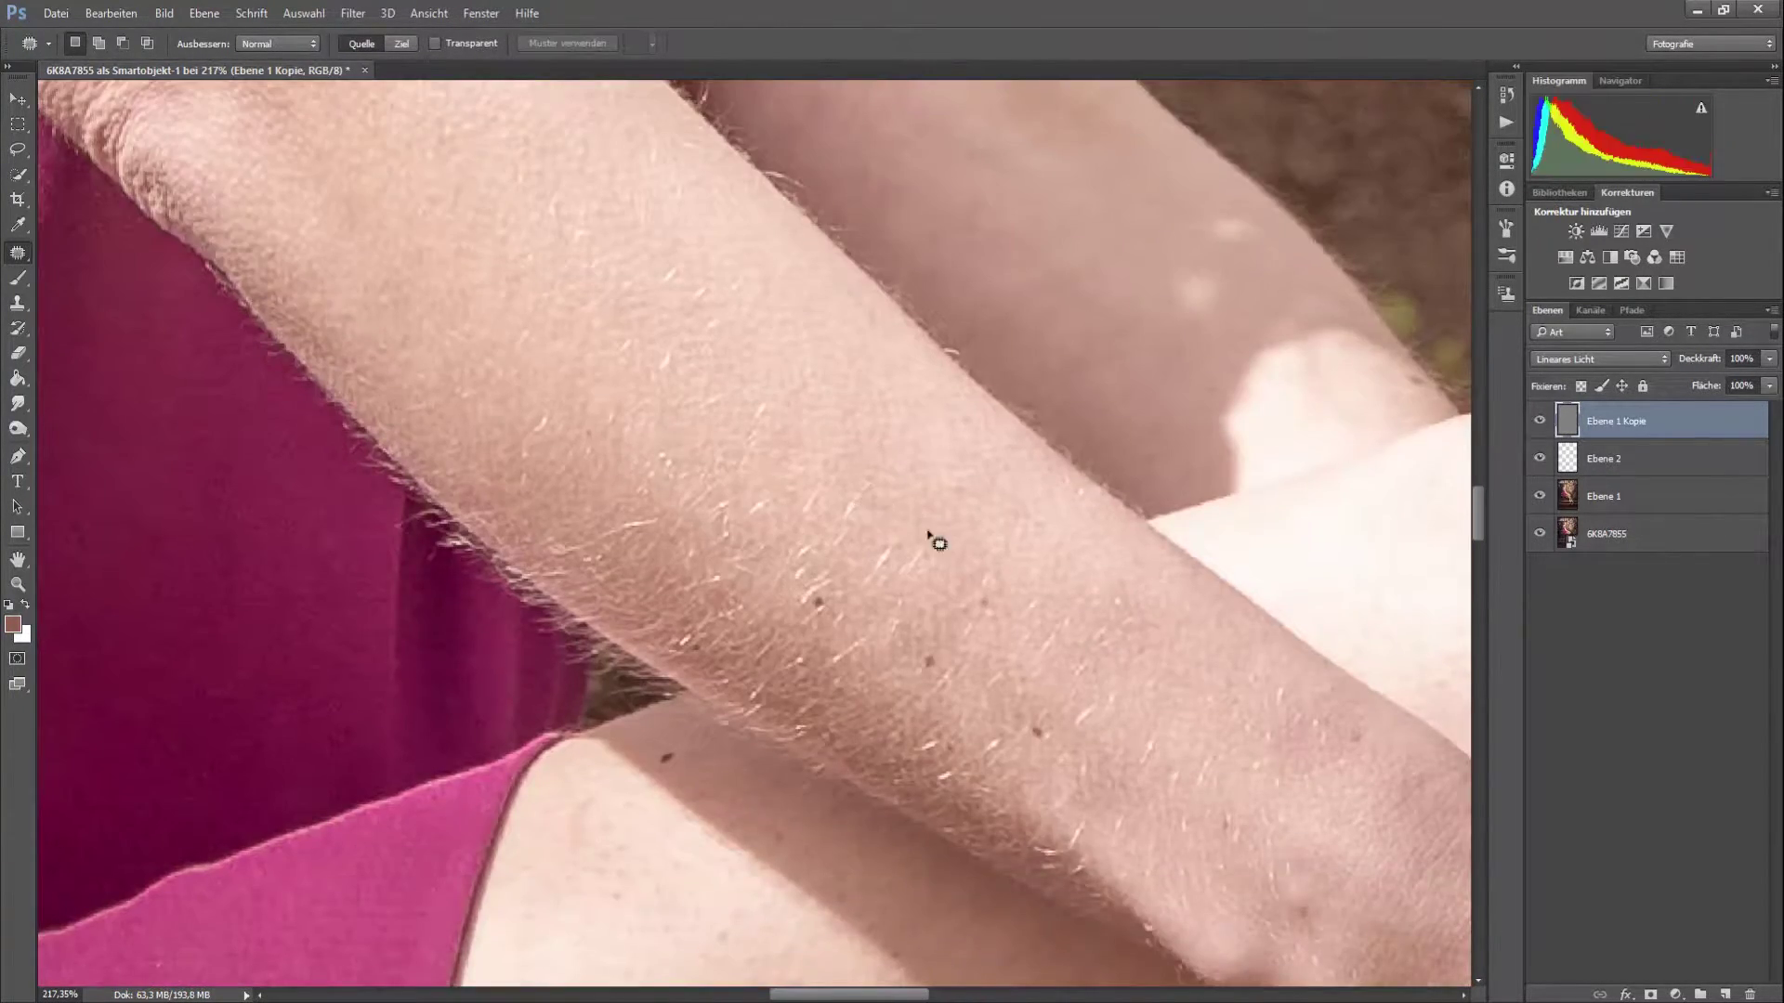
{"action": "scroll", "coordinate": [1045, 753], "scroll_direction": "down", "scroll_amount": 5}
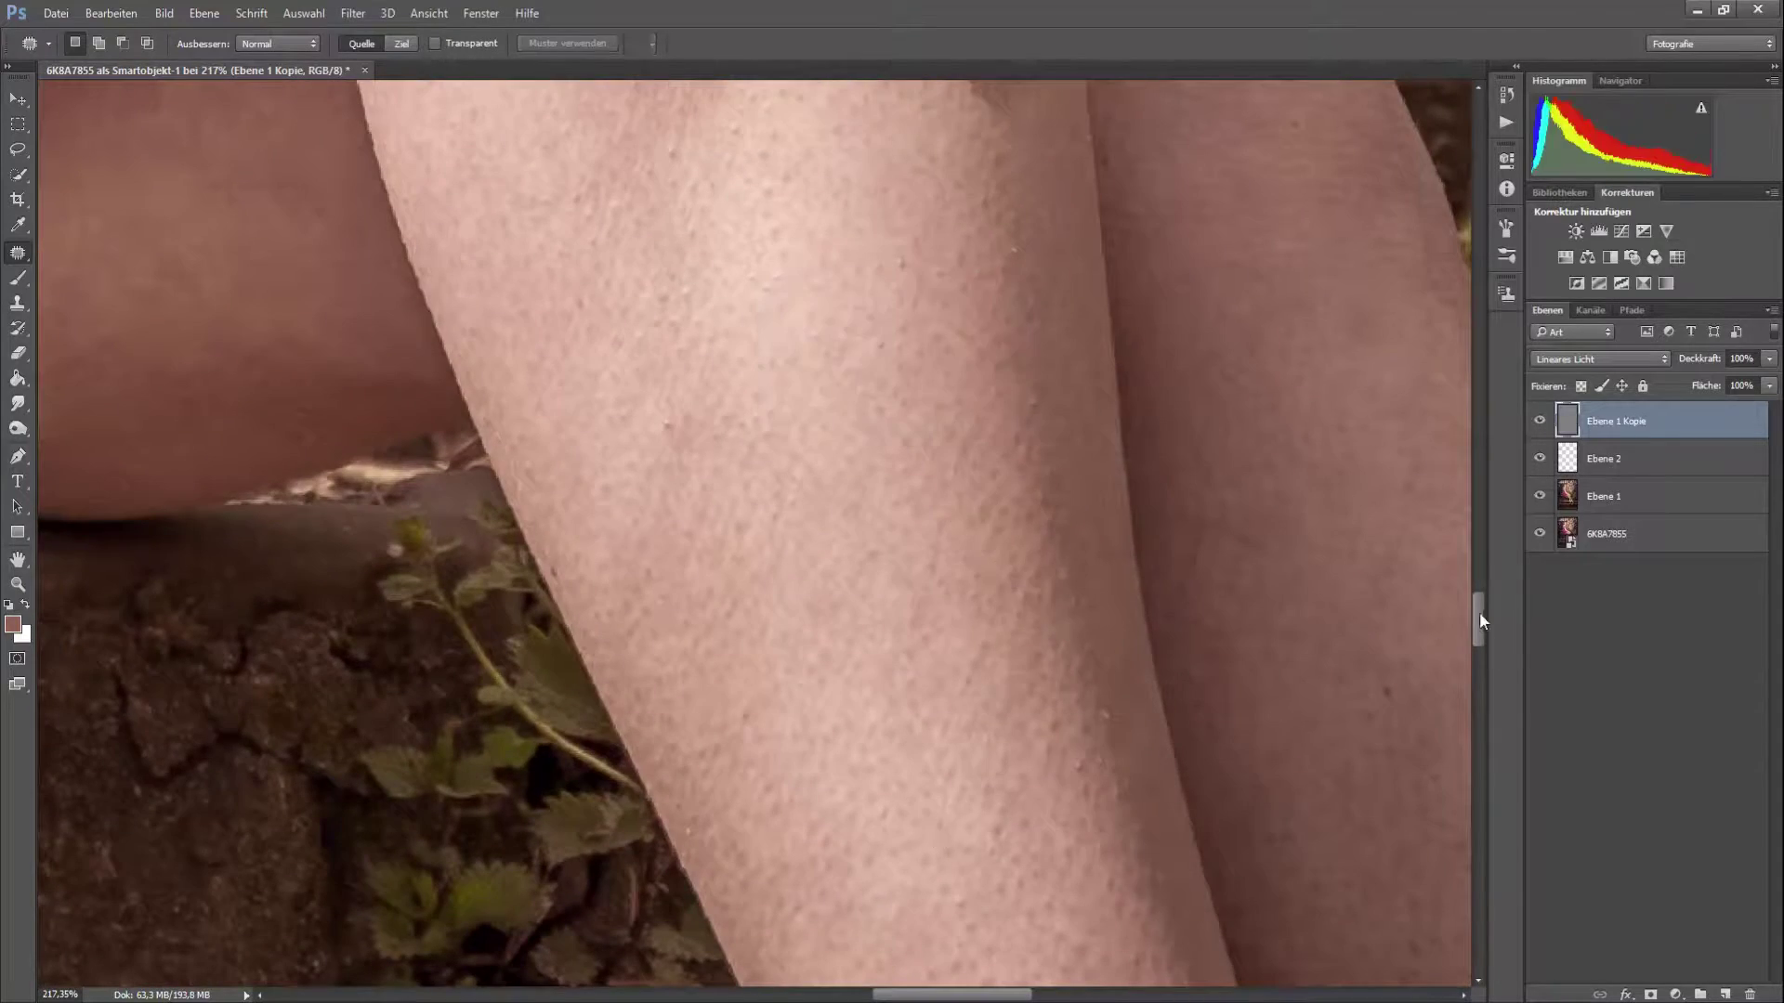
{"action": "key", "text": "ctrl+d"}
{"action": "scroll", "coordinate": [1210, 495], "scroll_direction": "down", "scroll_amount": 1}
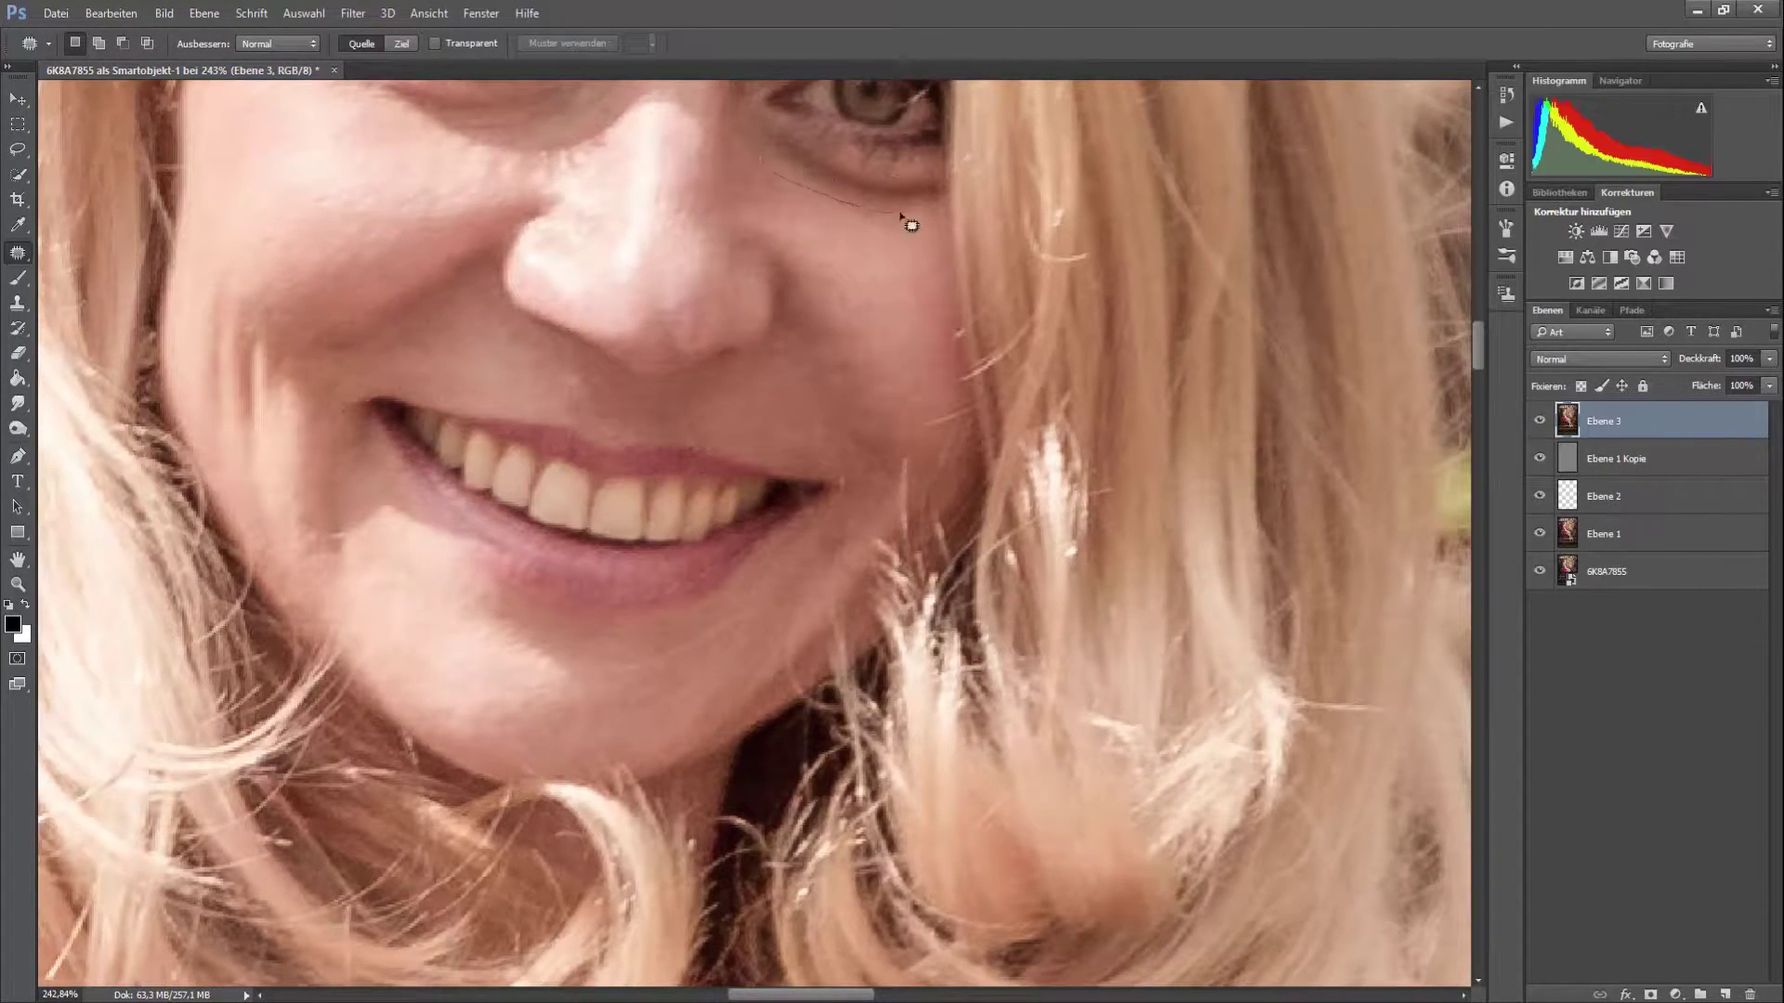
- Scroll the view up toward the eye area for patching
{"action": "scroll", "coordinate": [662, 269], "scroll_direction": "up", "scroll_amount": 3}
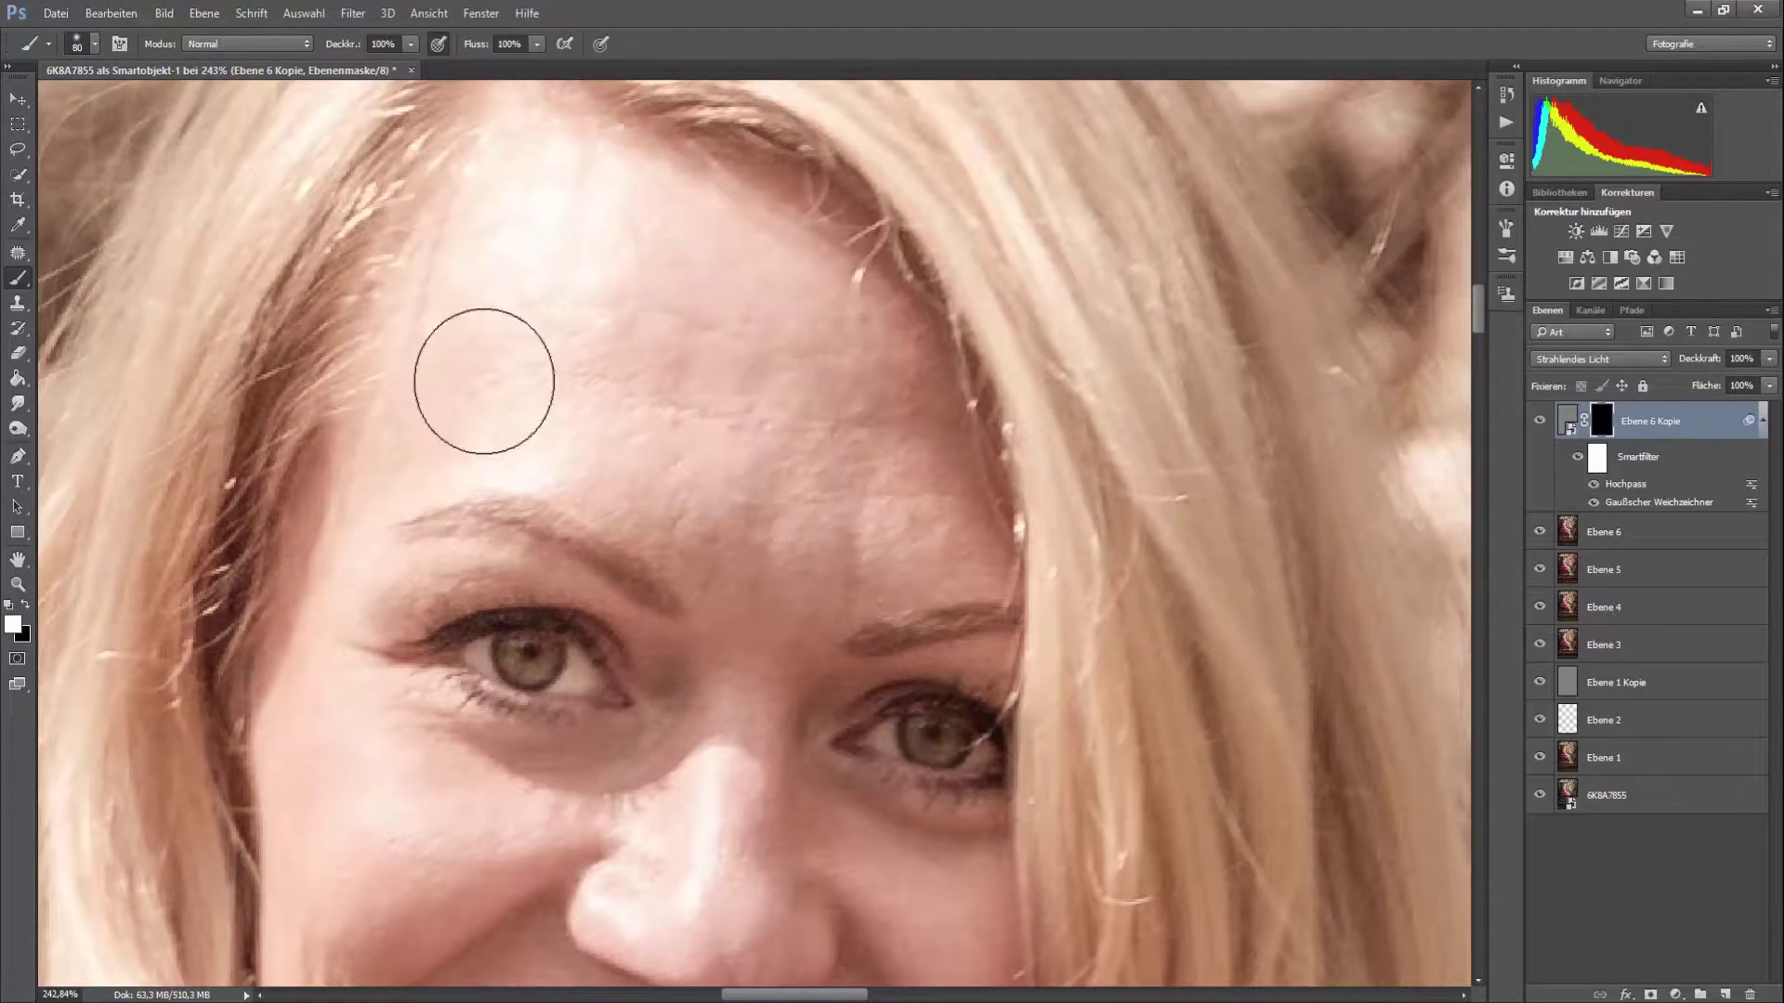
- Paint the softening mask across the face, arms, legs and feet, panning over the body
{"action": "scroll", "coordinate": [572, 890], "scroll_direction": "down", "scroll_amount": 5}
{"action": "scroll", "coordinate": [956, 321], "scroll_direction": "down", "scroll_amount": 15}
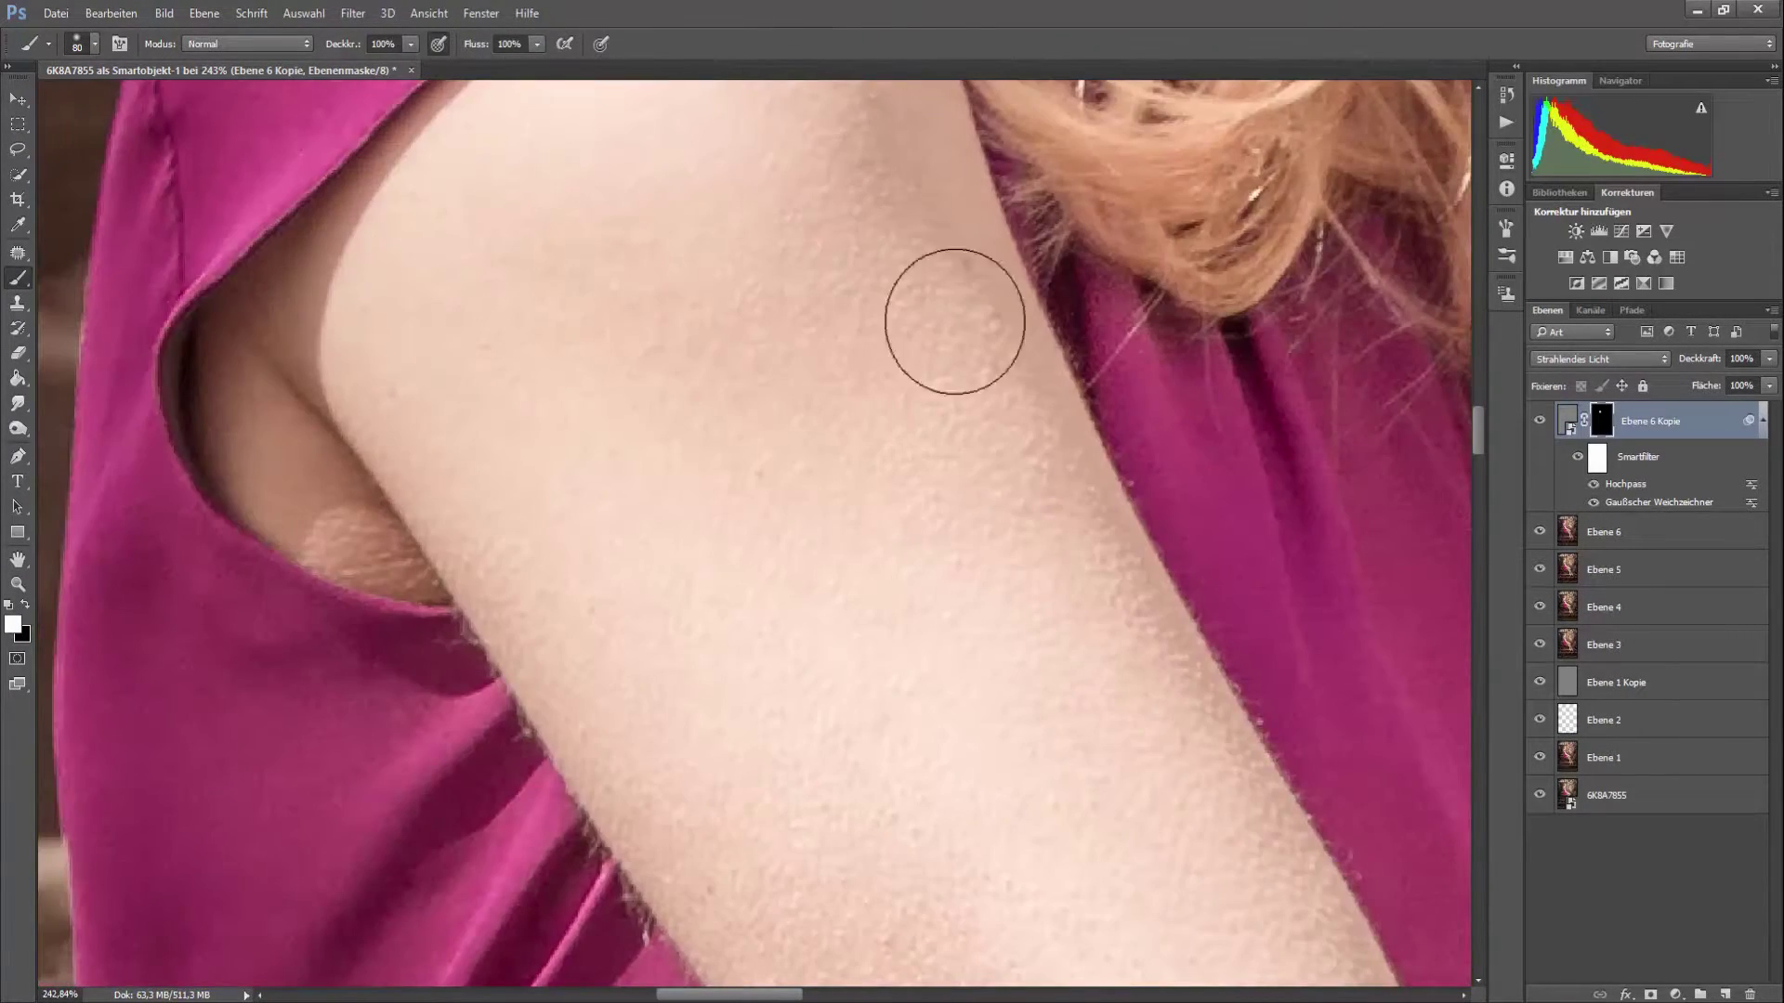
{"action": "scroll", "coordinate": [1484, 465], "scroll_direction": "down", "scroll_amount": 5}
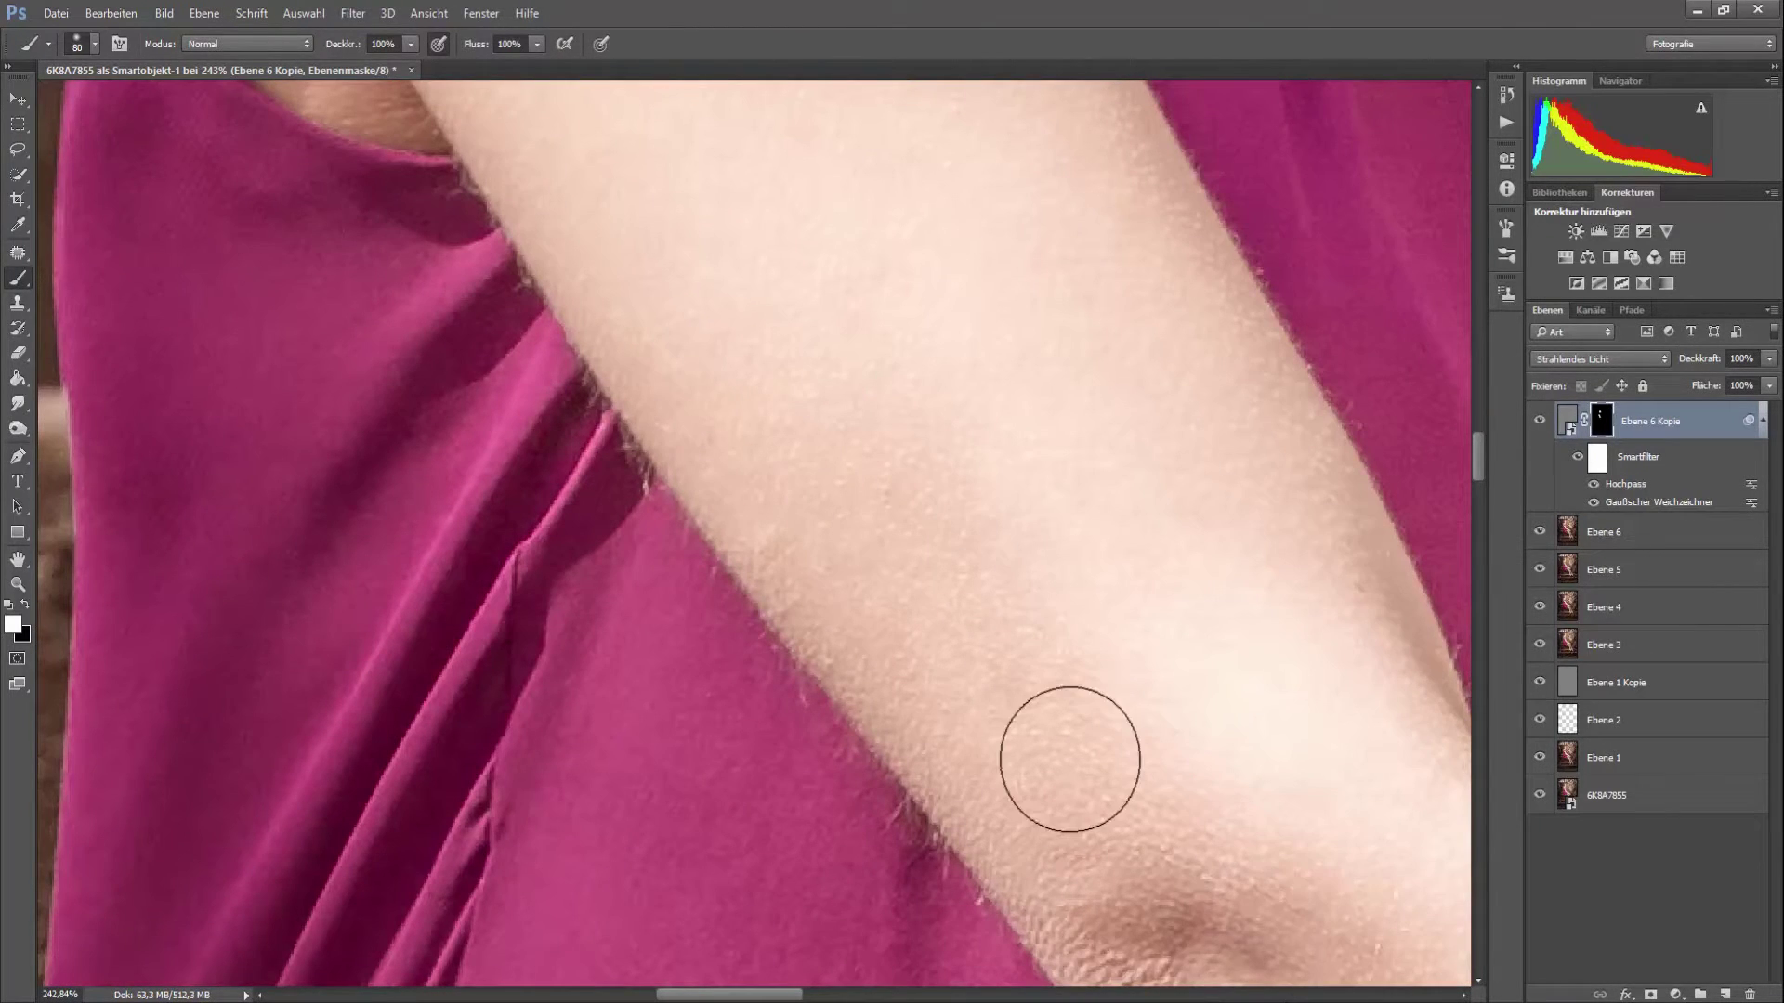
{"action": "scroll", "coordinate": [1070, 759], "scroll_direction": "down", "scroll_amount": 5}
{"action": "scroll", "coordinate": [1096, 632], "scroll_direction": "right", "scroll_amount": 5}
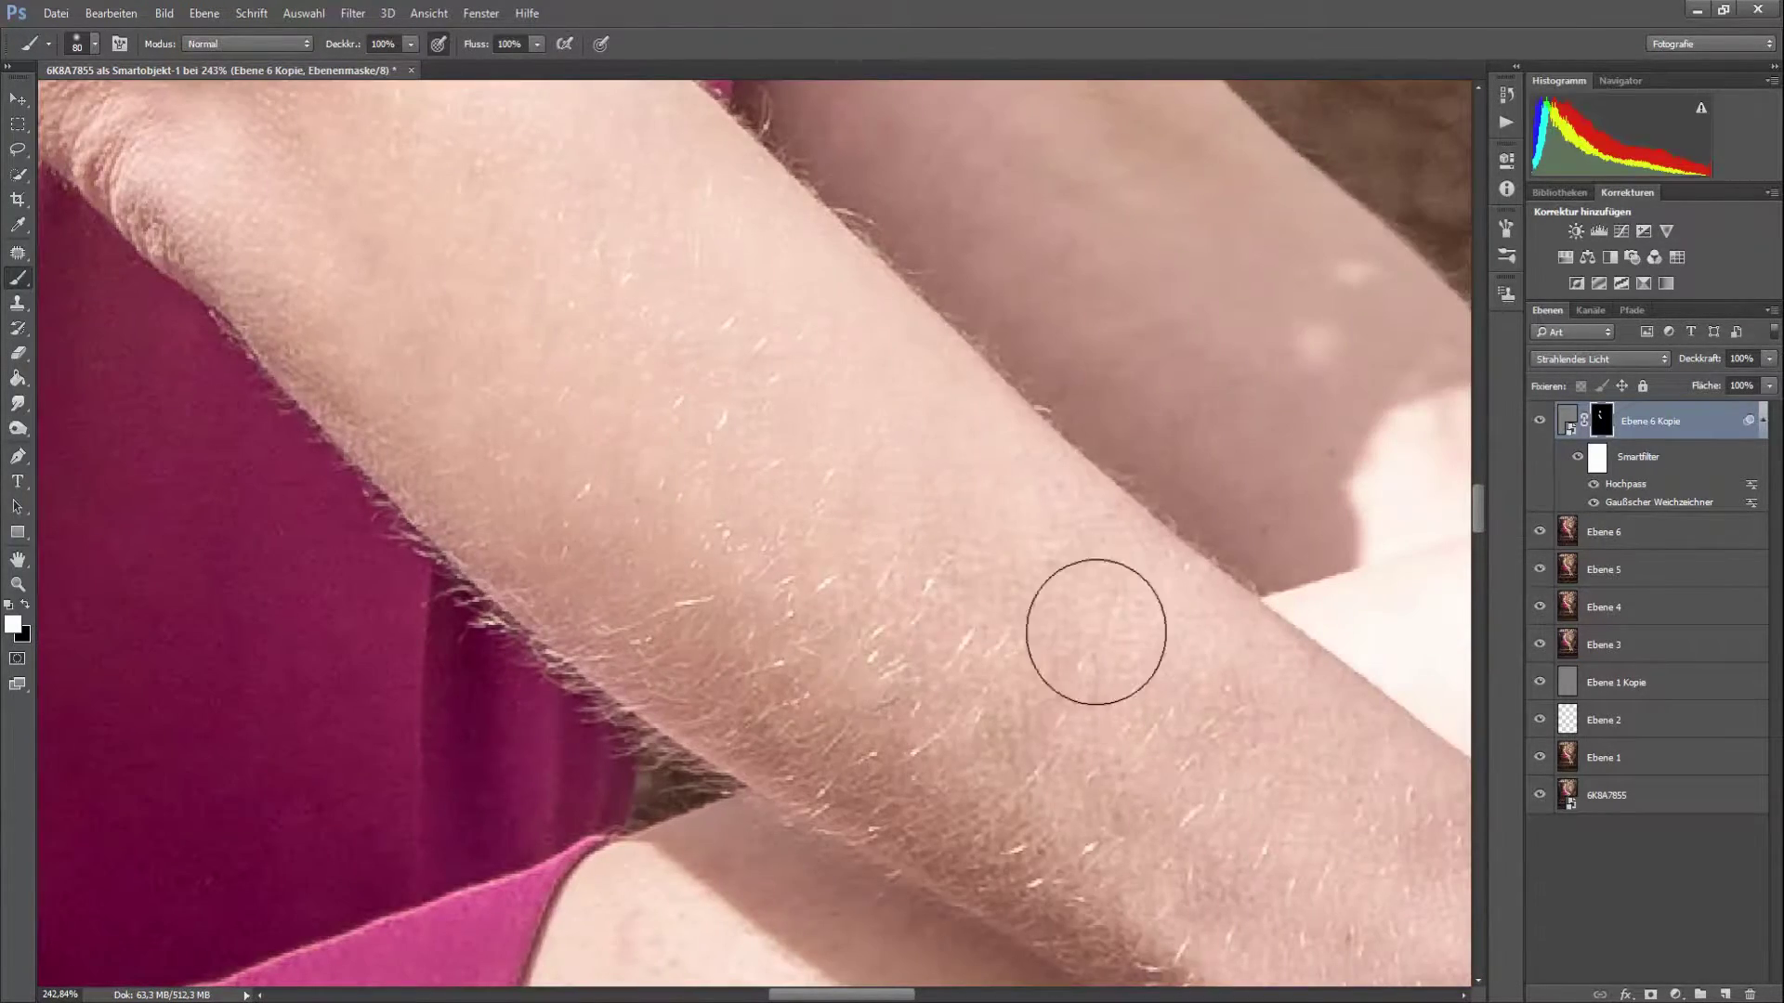
{"action": "scroll", "coordinate": [1278, 733], "scroll_direction": "down", "scroll_amount": 5}
{"action": "scroll", "coordinate": [956, 585], "scroll_direction": "down", "scroll_amount": 5}
{"action": "scroll", "coordinate": [956, 586], "scroll_direction": "down", "scroll_amount": 2}
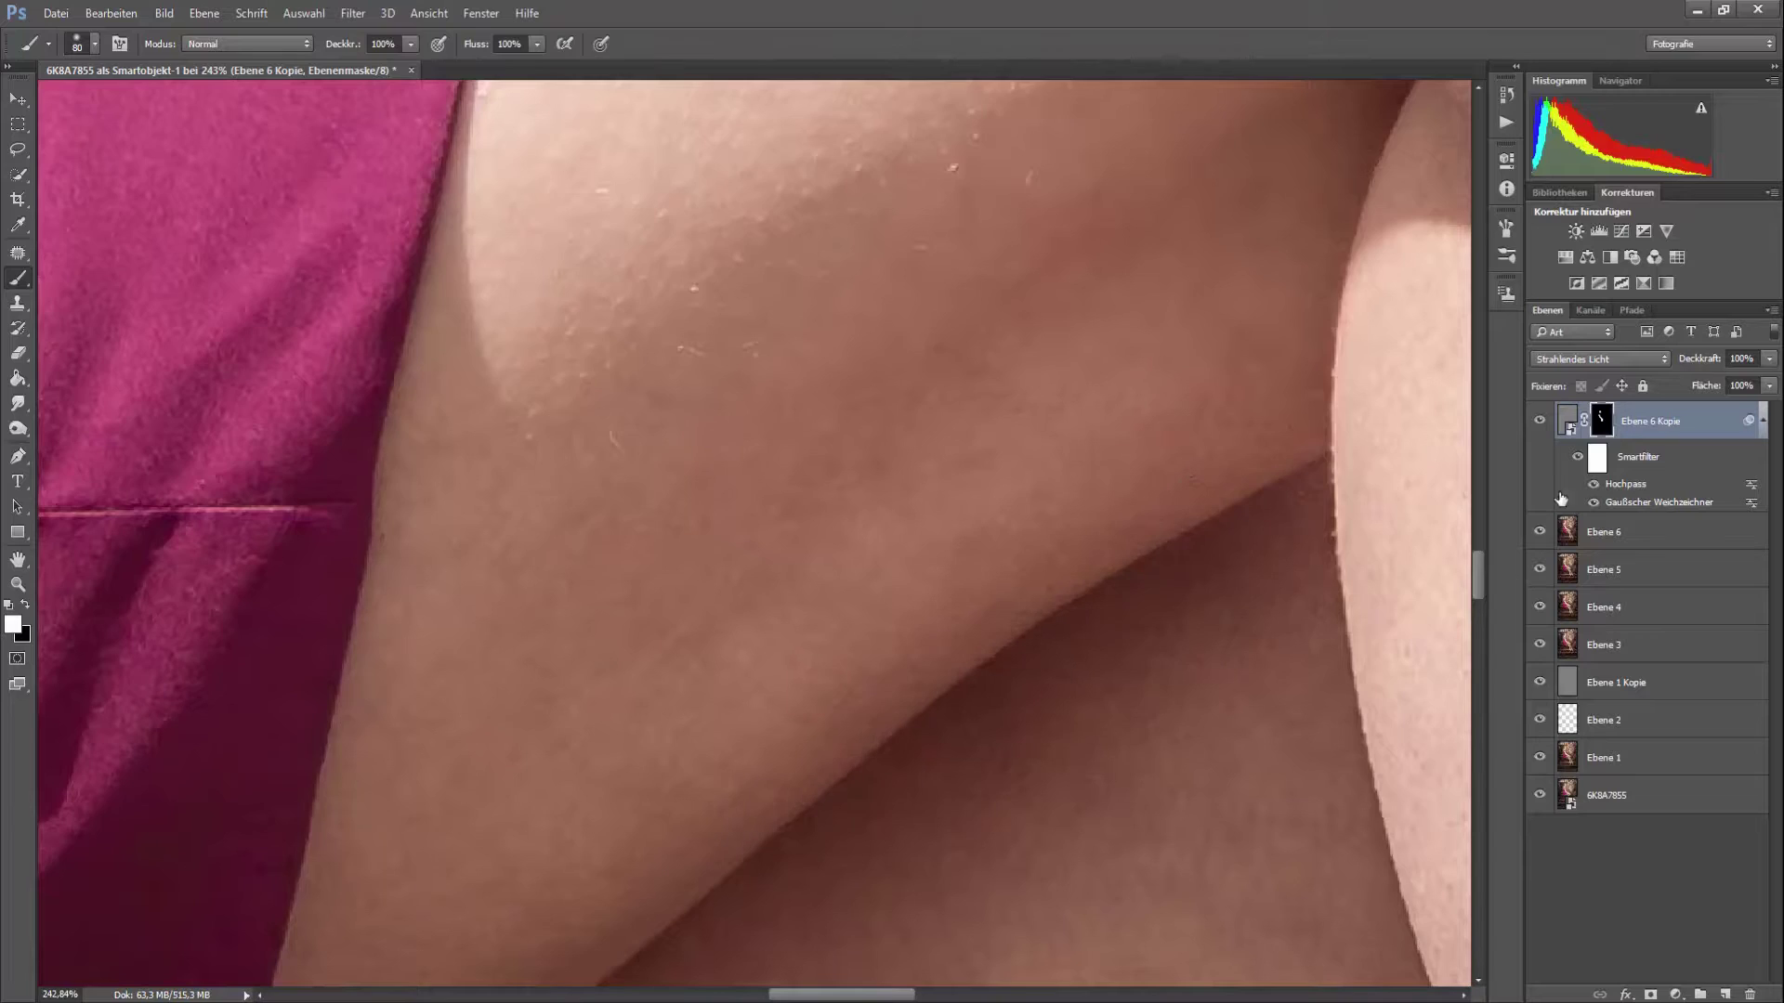
{"action": "scroll", "coordinate": [519, 748], "scroll_direction": "down", "scroll_amount": 5}
{"action": "scroll", "coordinate": [675, 249], "scroll_direction": "right", "scroll_amount": 5}
{"action": "scroll", "coordinate": [1134, 928], "scroll_direction": "down", "scroll_amount": 5}
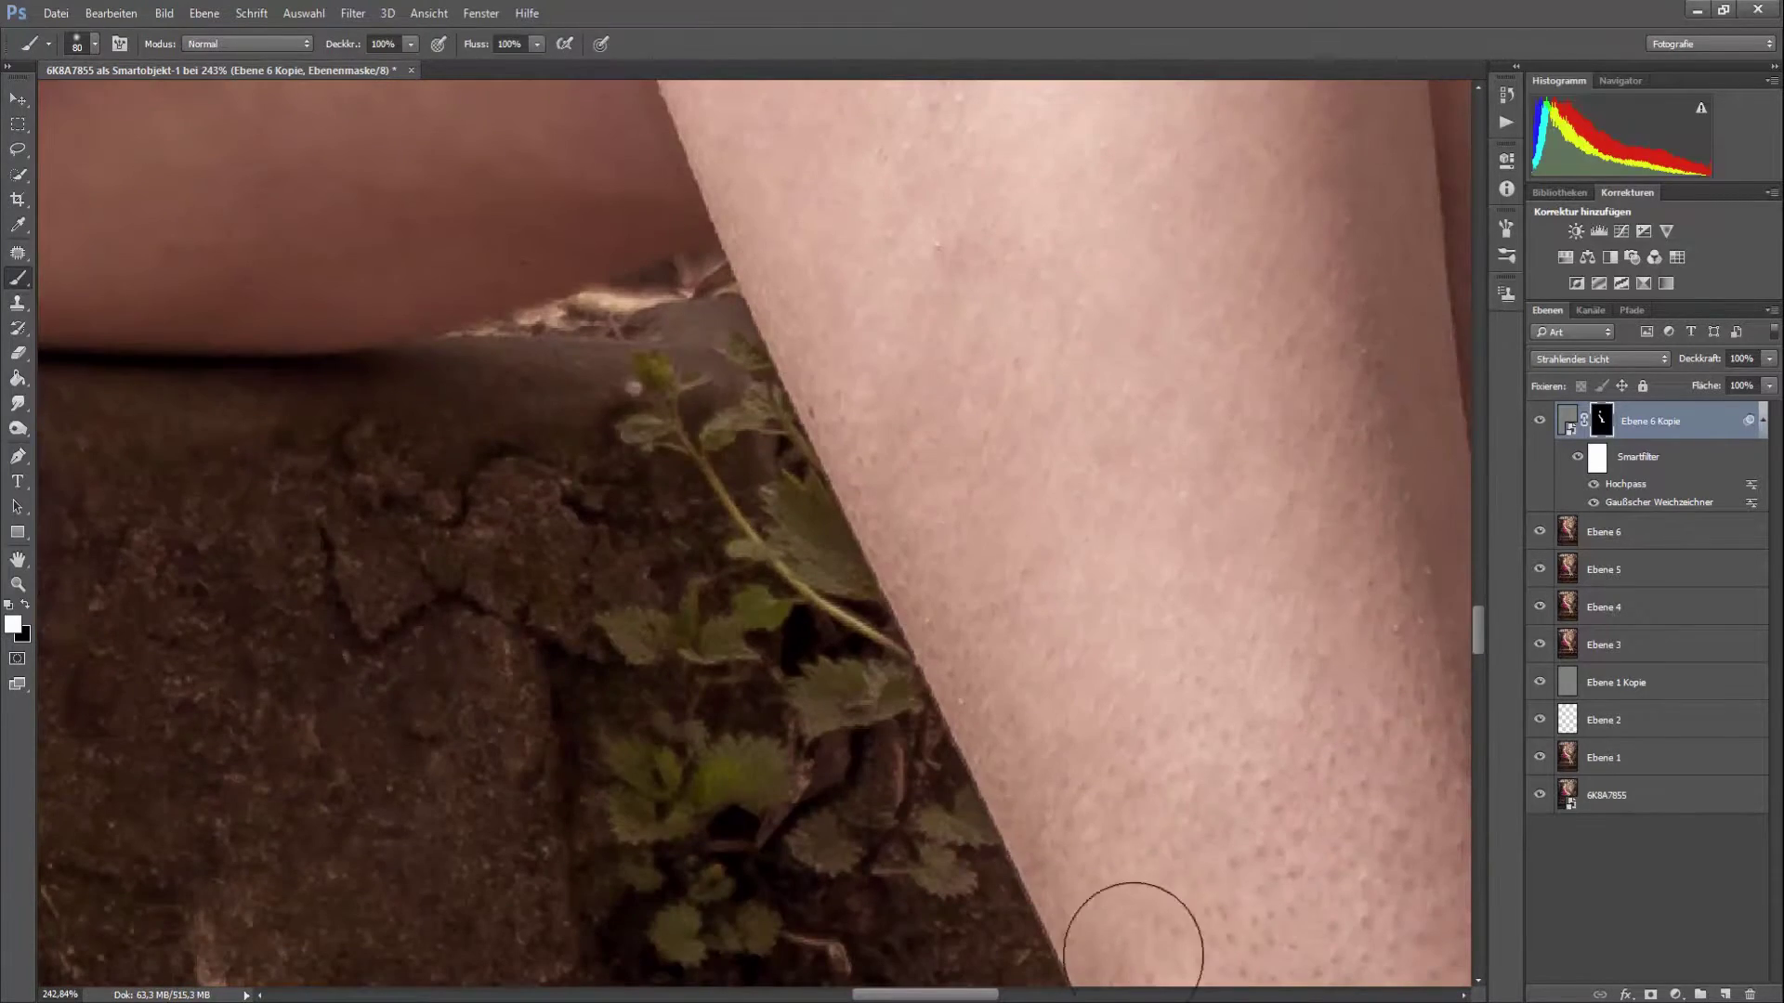
{"action": "scroll", "coordinate": [1099, 87], "scroll_direction": "down", "scroll_amount": 5}
{"action": "scroll", "coordinate": [971, 755], "scroll_direction": "down", "scroll_amount": 5}
{"action": "scroll", "coordinate": [971, 755], "scroll_direction": "down", "scroll_amount": 5}
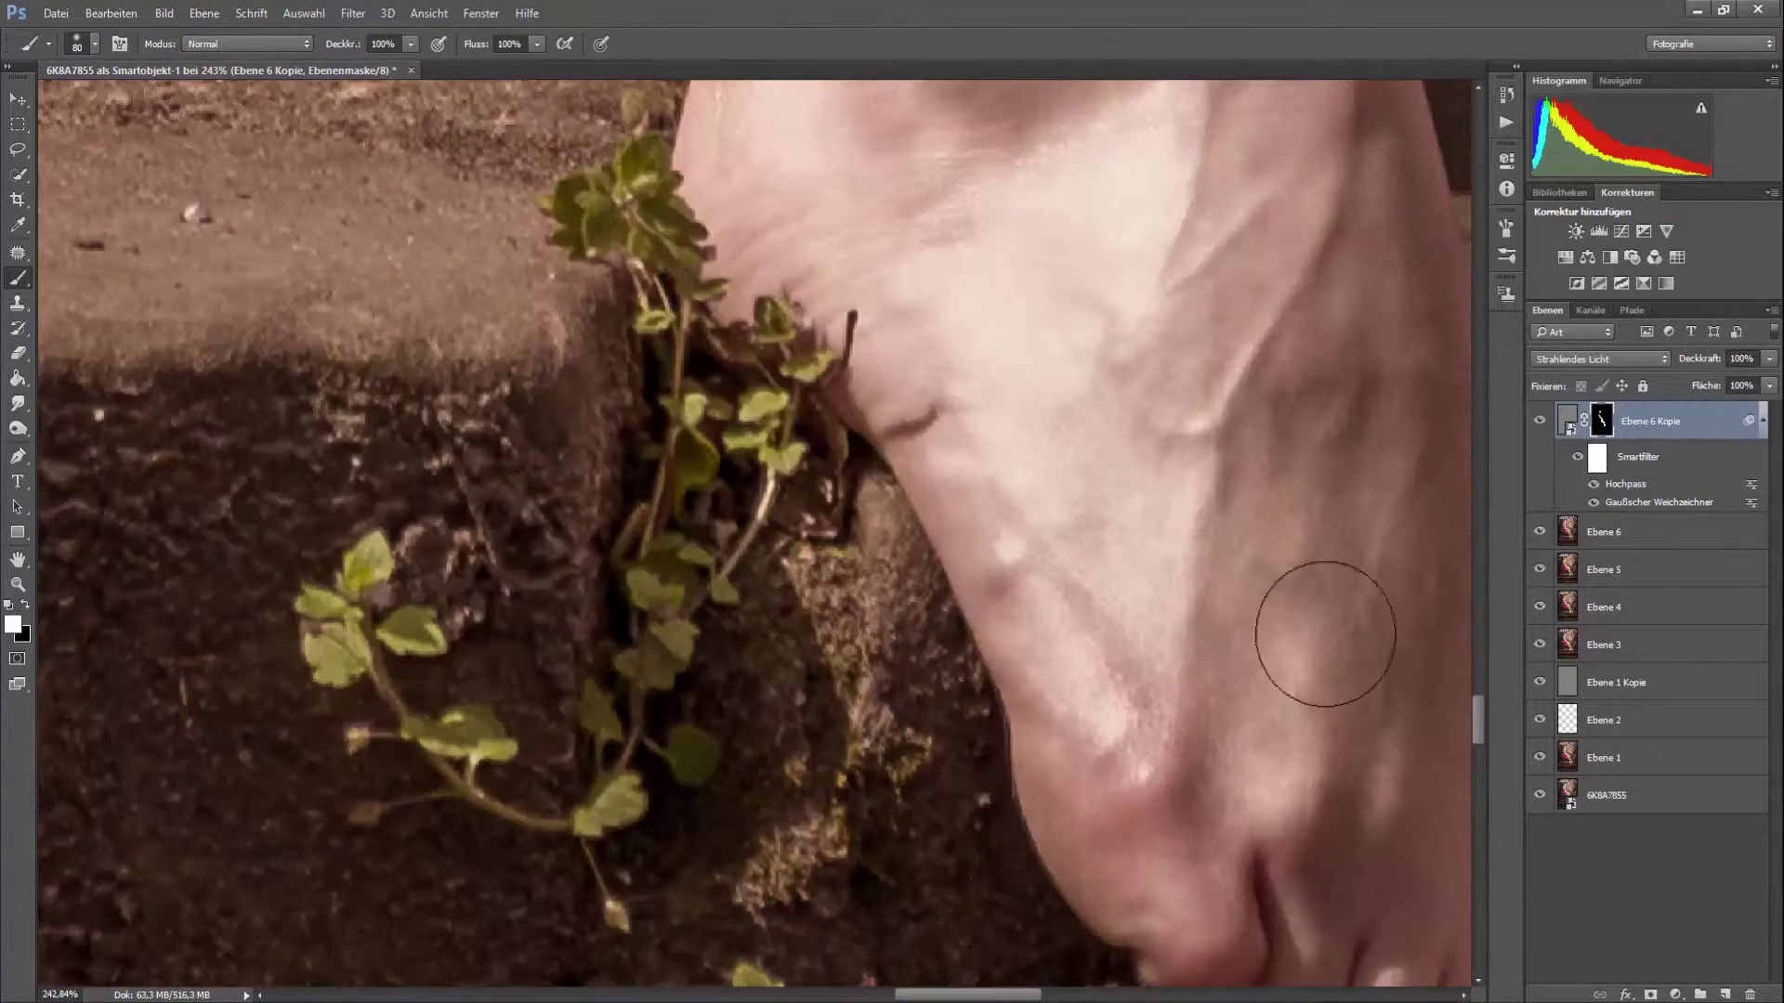
{"action": "scroll", "coordinate": [1322, 625], "scroll_direction": "right", "scroll_amount": 5}
{"action": "scroll", "coordinate": [1028, 517], "scroll_direction": "down", "scroll_amount": 5}
{"action": "scroll", "coordinate": [1306, 749], "scroll_direction": "down", "scroll_amount": 5}
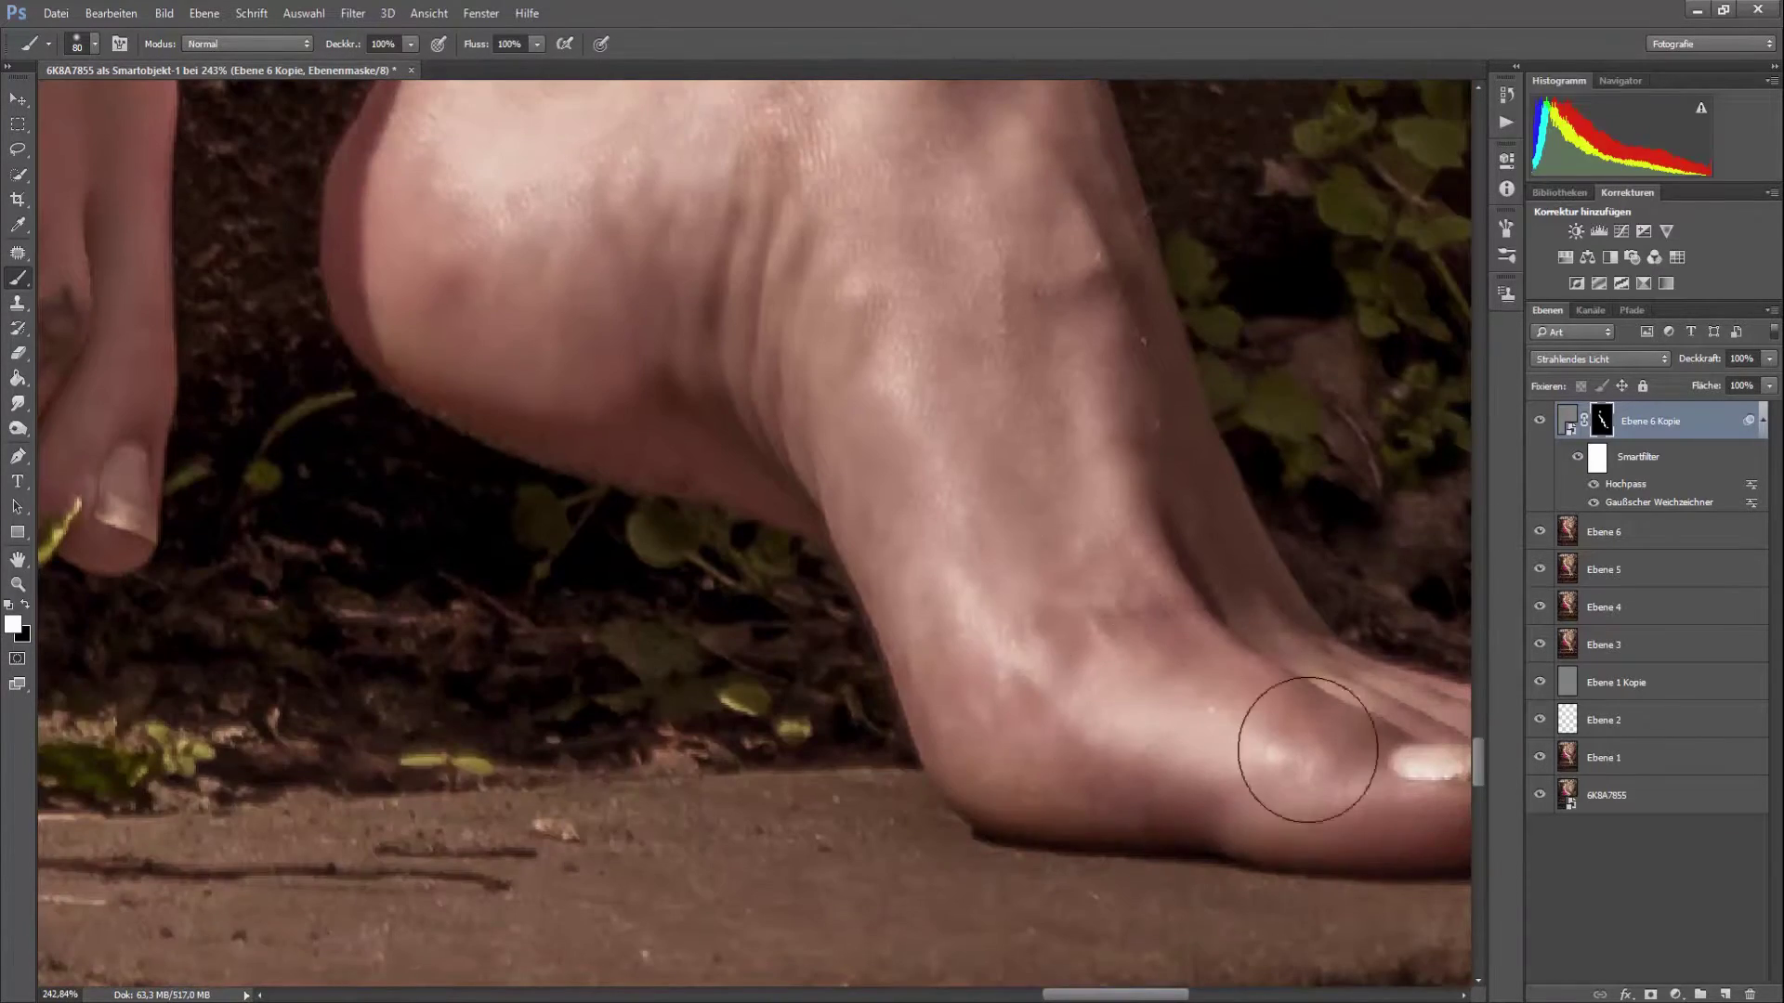
{"action": "scroll", "coordinate": [1307, 749], "scroll_direction": "up", "scroll_amount": 5}
{"action": "scroll", "coordinate": [599, 483], "scroll_direction": "up", "scroll_amount": 5}
{"action": "scroll", "coordinate": [1193, 927], "scroll_direction": "up", "scroll_amount": 5}
{"action": "scroll", "coordinate": [1193, 927], "scroll_direction": "left", "scroll_amount": 5}
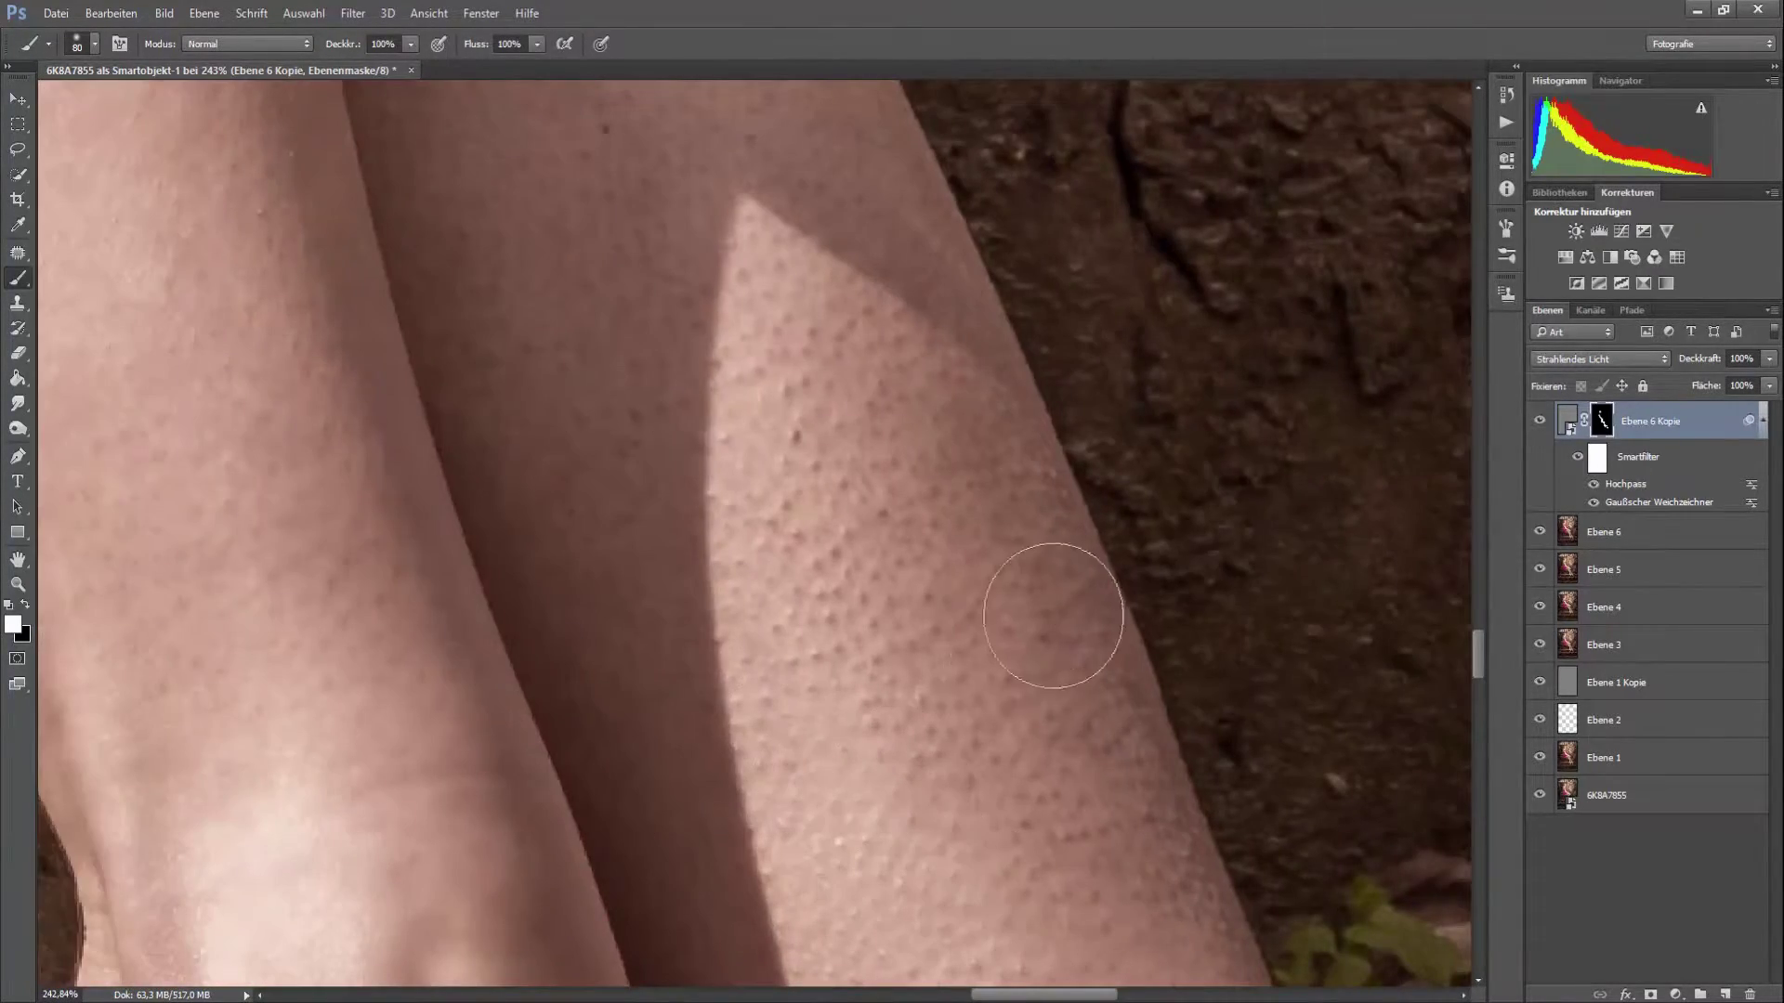
{"action": "scroll", "coordinate": [1047, 598], "scroll_direction": "up", "scroll_amount": 5}
{"action": "scroll", "coordinate": [1428, 465], "scroll_direction": "up", "scroll_amount": 5}
{"action": "scroll", "coordinate": [674, 470], "scroll_direction": "left", "scroll_amount": 5}
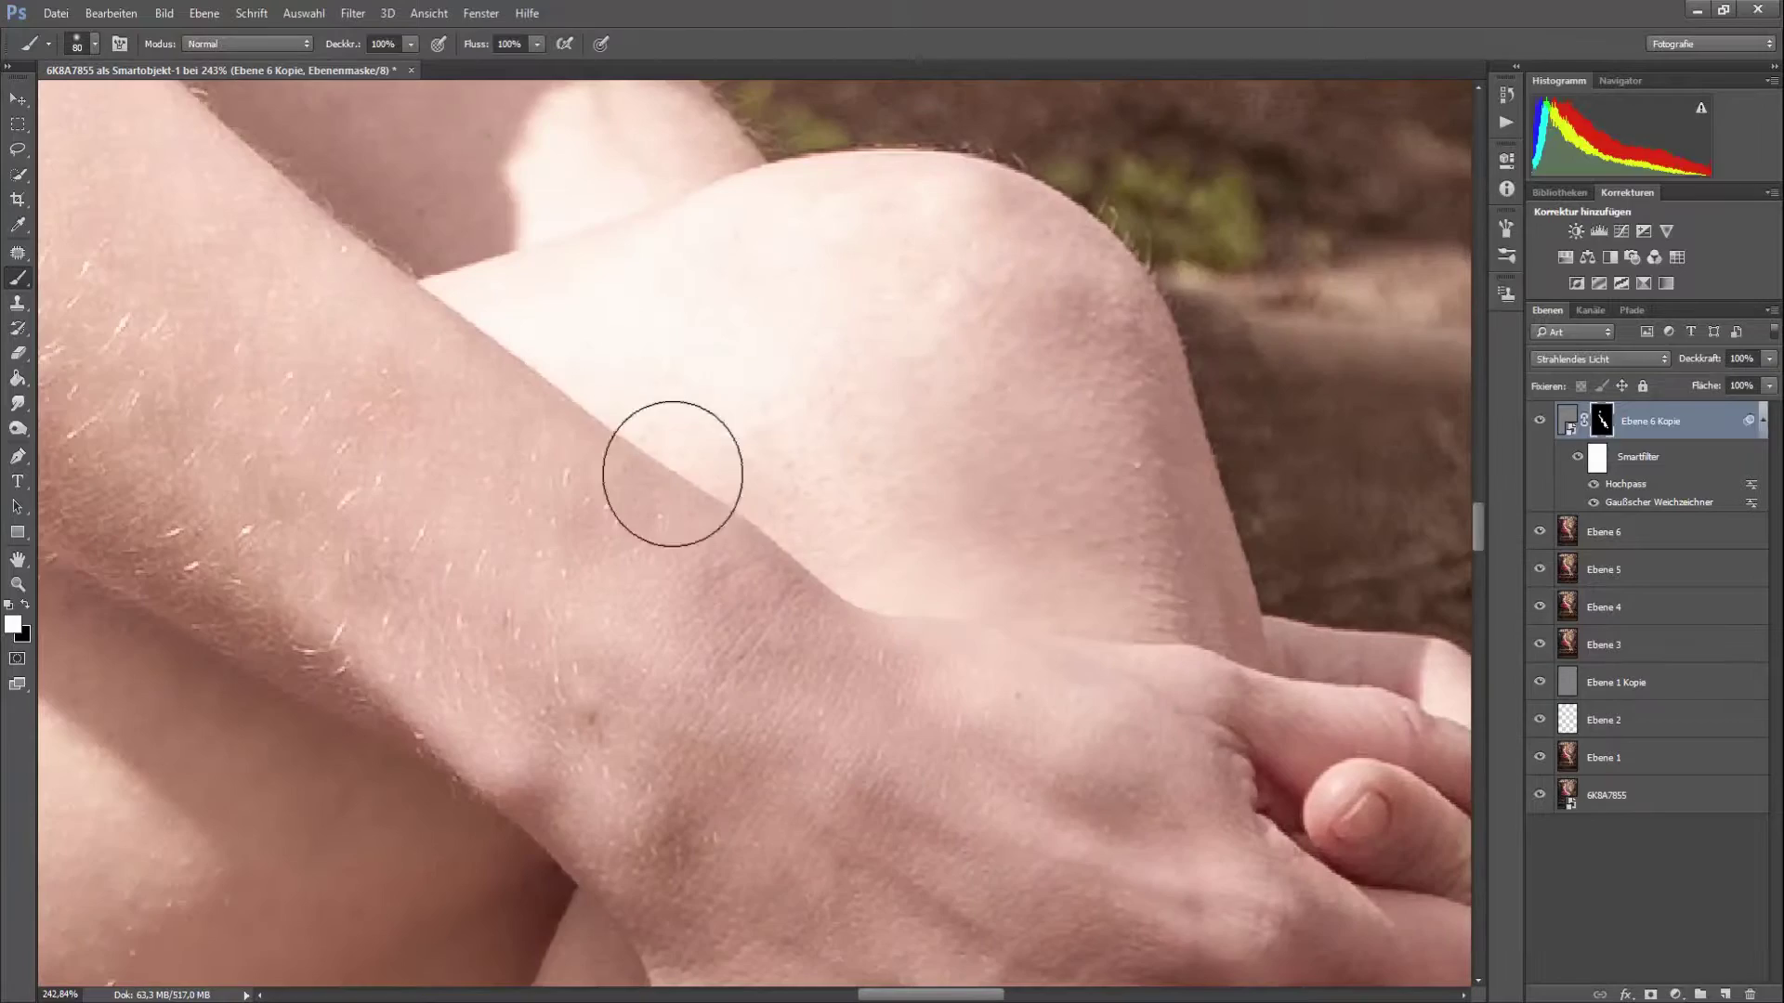
{"action": "scroll", "coordinate": [152, 717], "scroll_direction": "down", "scroll_amount": 5}
{"action": "scroll", "coordinate": [649, 399], "scroll_direction": "up", "scroll_amount": 5}
{"action": "scroll", "coordinate": [650, 398], "scroll_direction": "up", "scroll_amount": 5}
{"action": "scroll", "coordinate": [1484, 362], "scroll_direction": "left", "scroll_amount": 5}
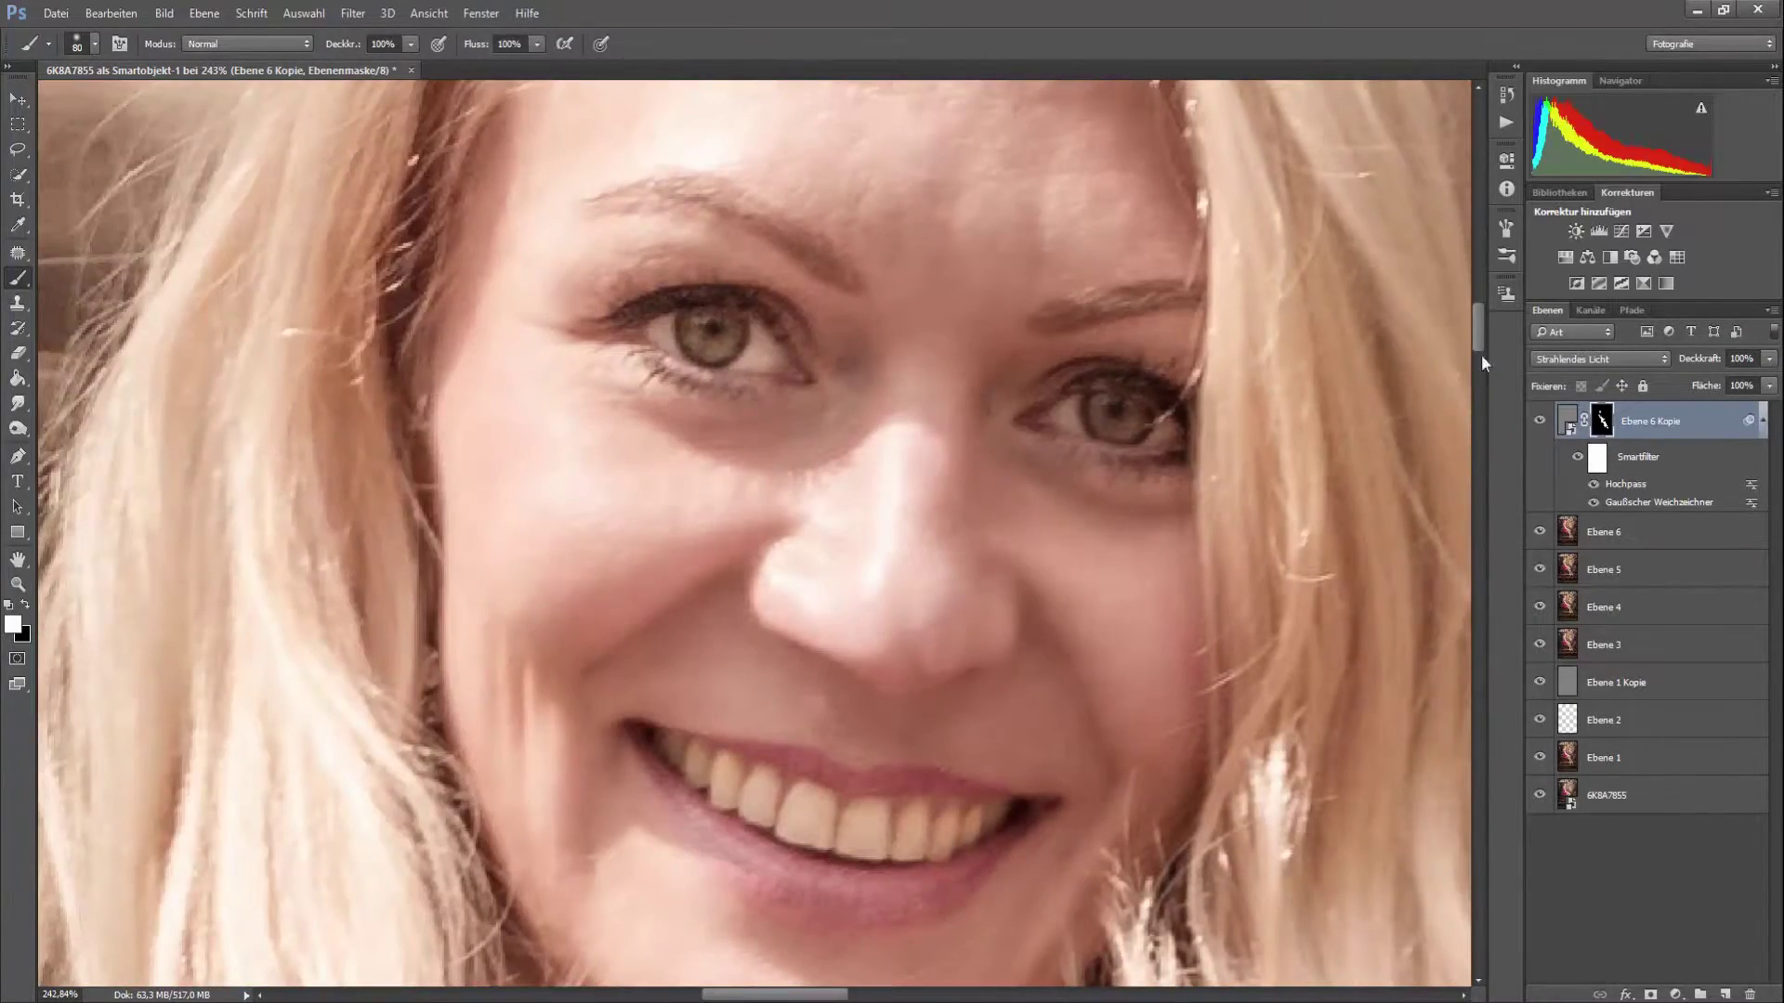
{"action": "scroll", "coordinate": [139, 625], "scroll_direction": "up", "scroll_amount": 5}
{"action": "scroll", "coordinate": [140, 626], "scroll_direction": "down", "scroll_amount": 5}
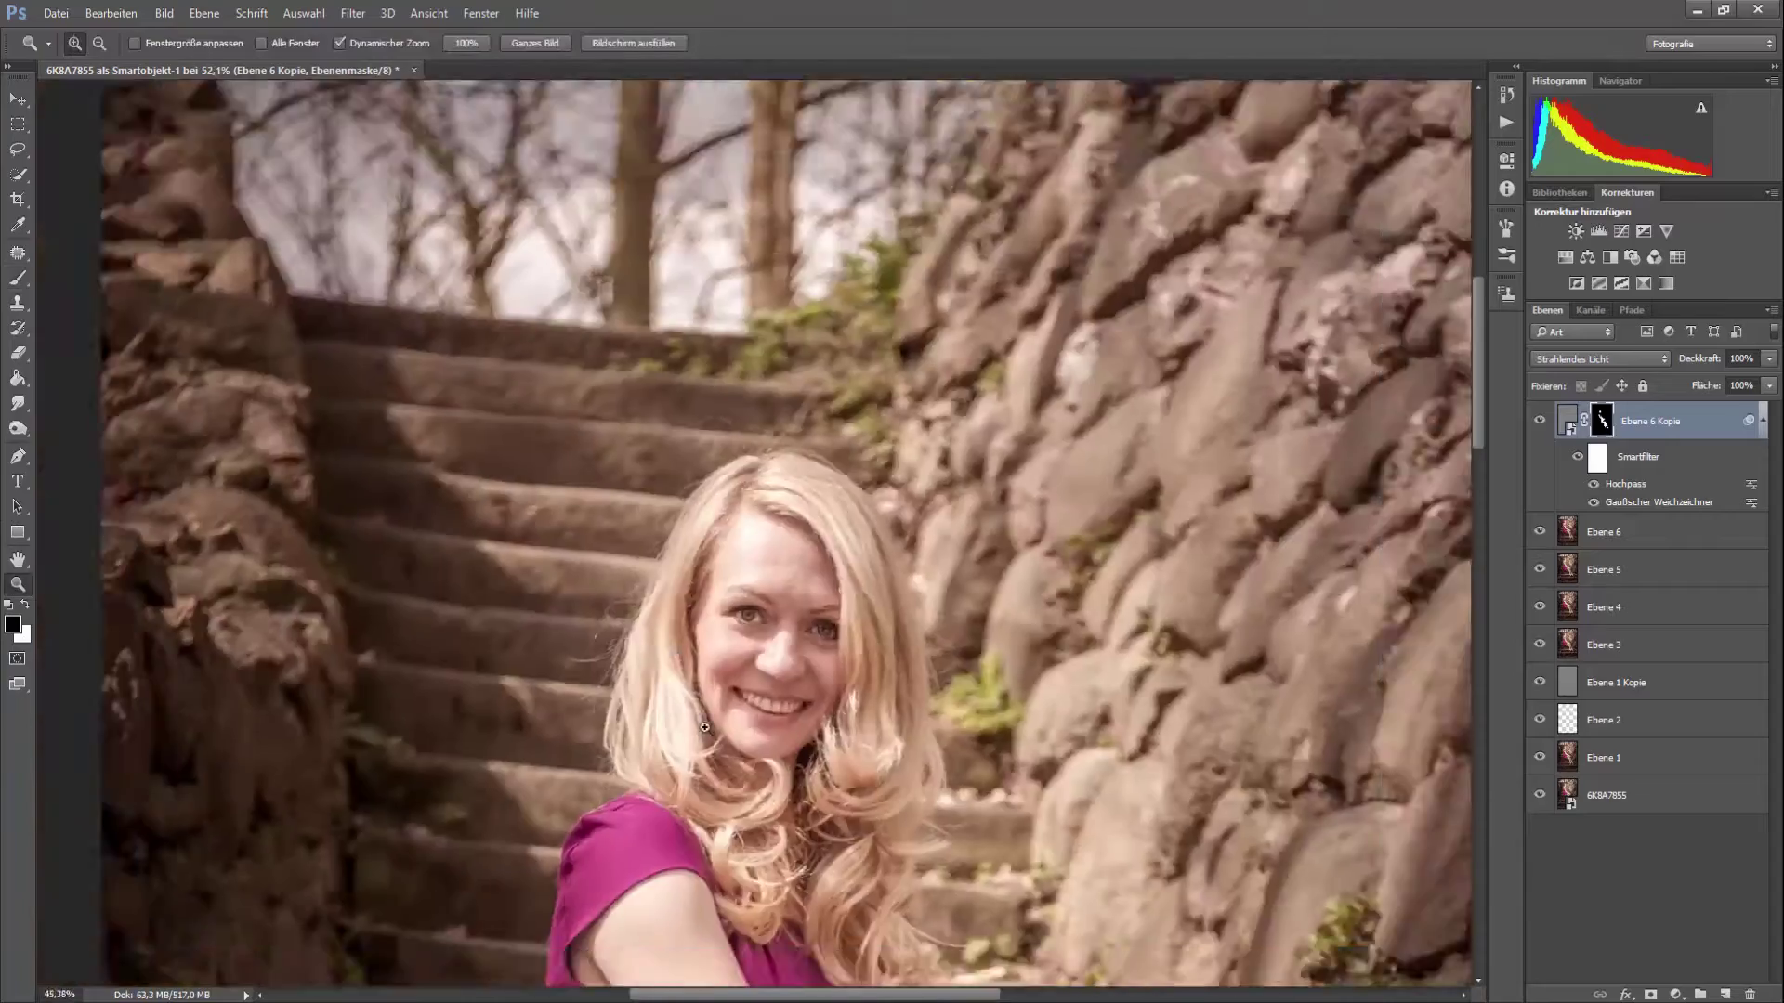
{"action": "scroll", "coordinate": [300, 274], "scroll_direction": "down", "scroll_amount": 5}
- Swap the painting colours and enlarge the brush to 108 to keep painting the mask
{"action": "key", "text": "x"}
{"action": "key", "text": "backslash"}
{"action": "right_click", "coordinate": [509, 186]}
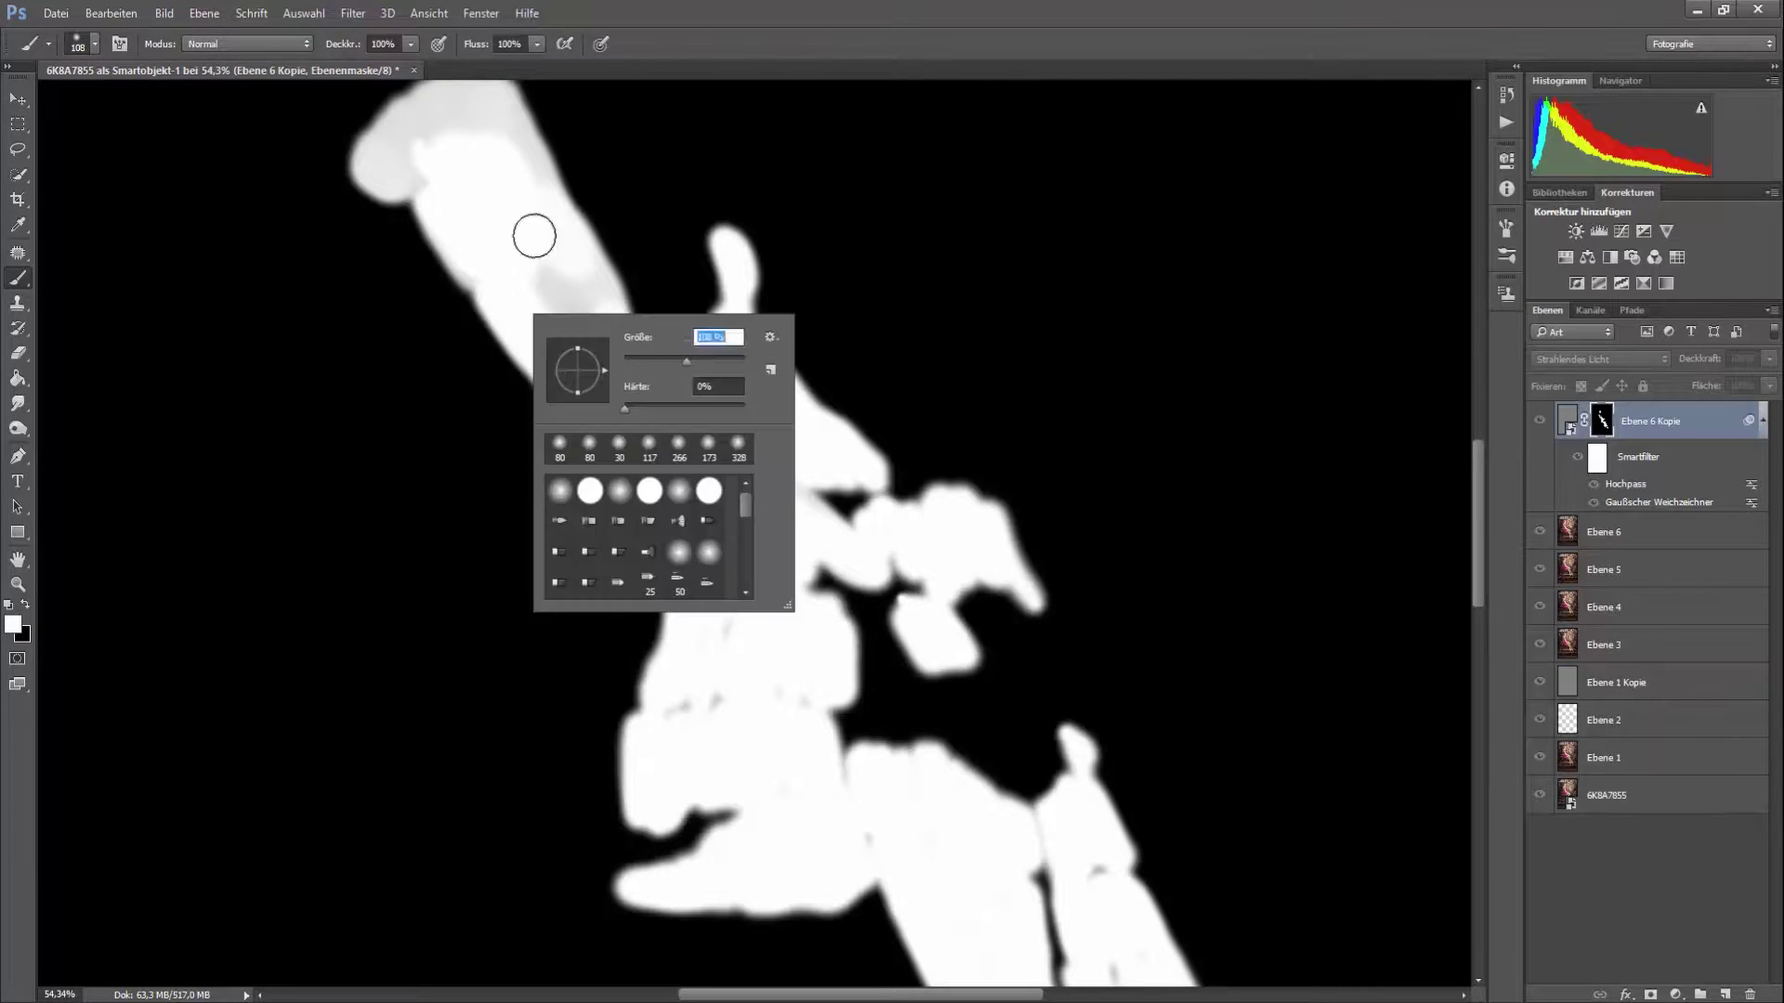
{"action": "key", "text": "Return"}
{"action": "key", "text": "backslash"}
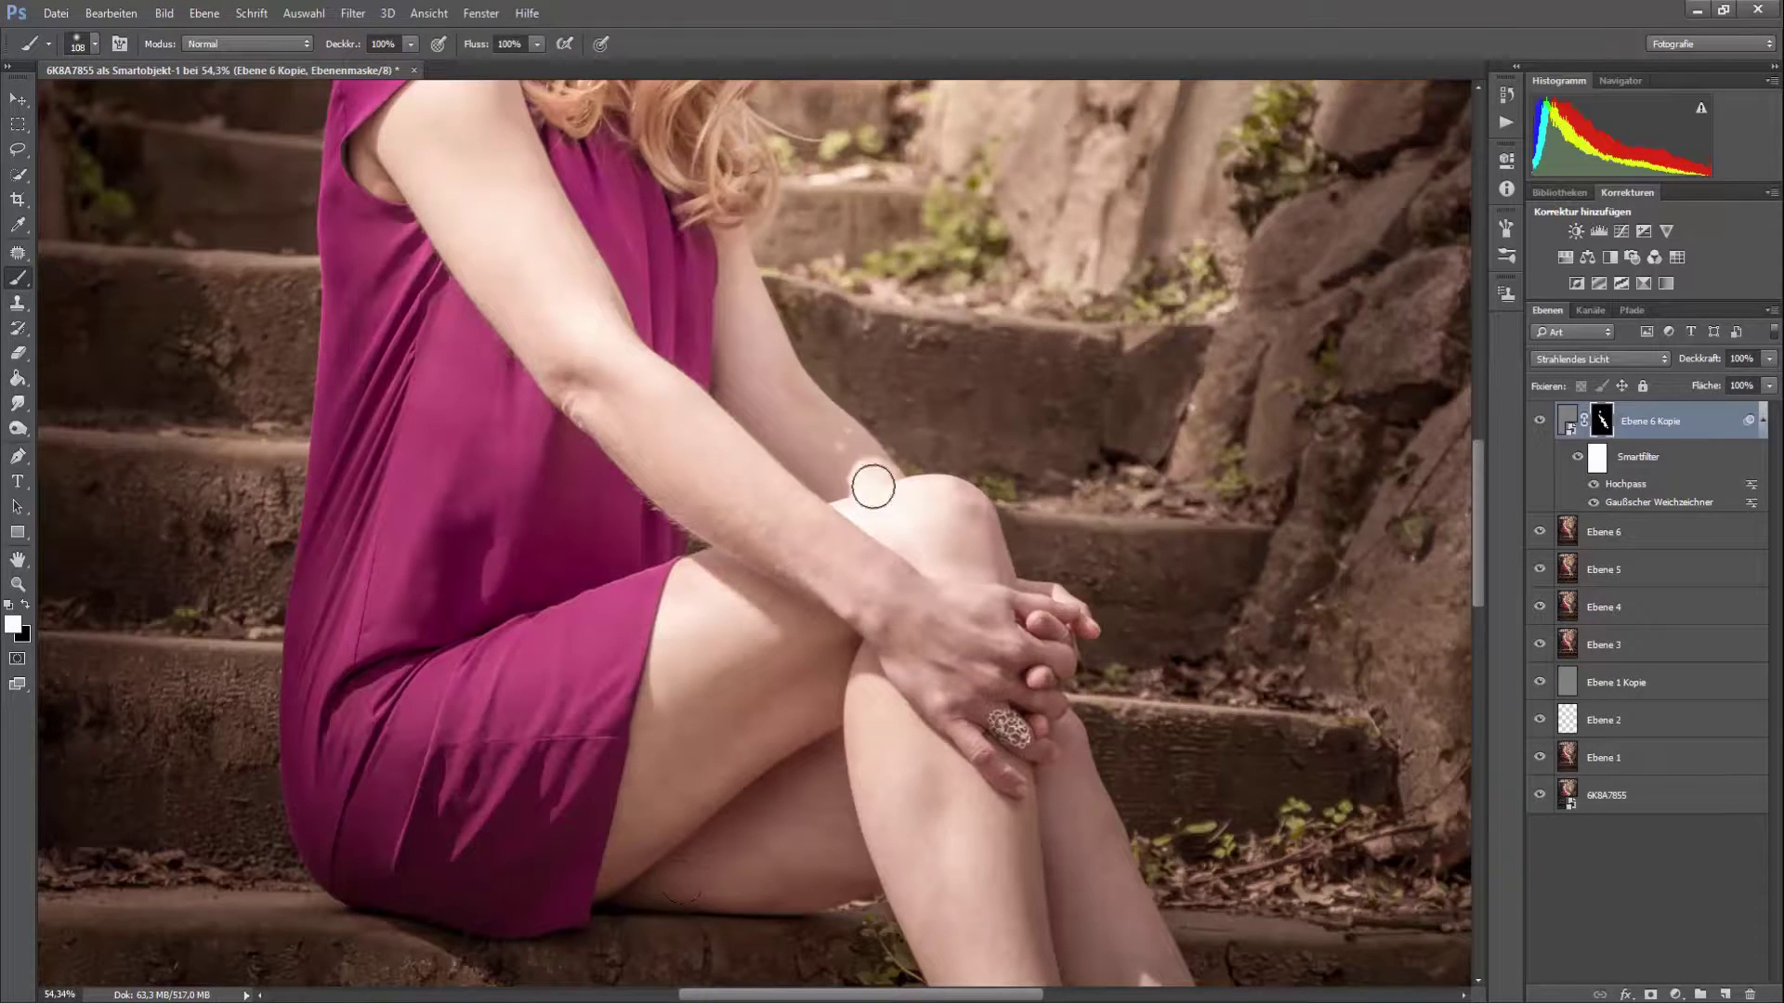
{"action": "scroll", "coordinate": [873, 486], "scroll_direction": "down", "scroll_amount": 5}
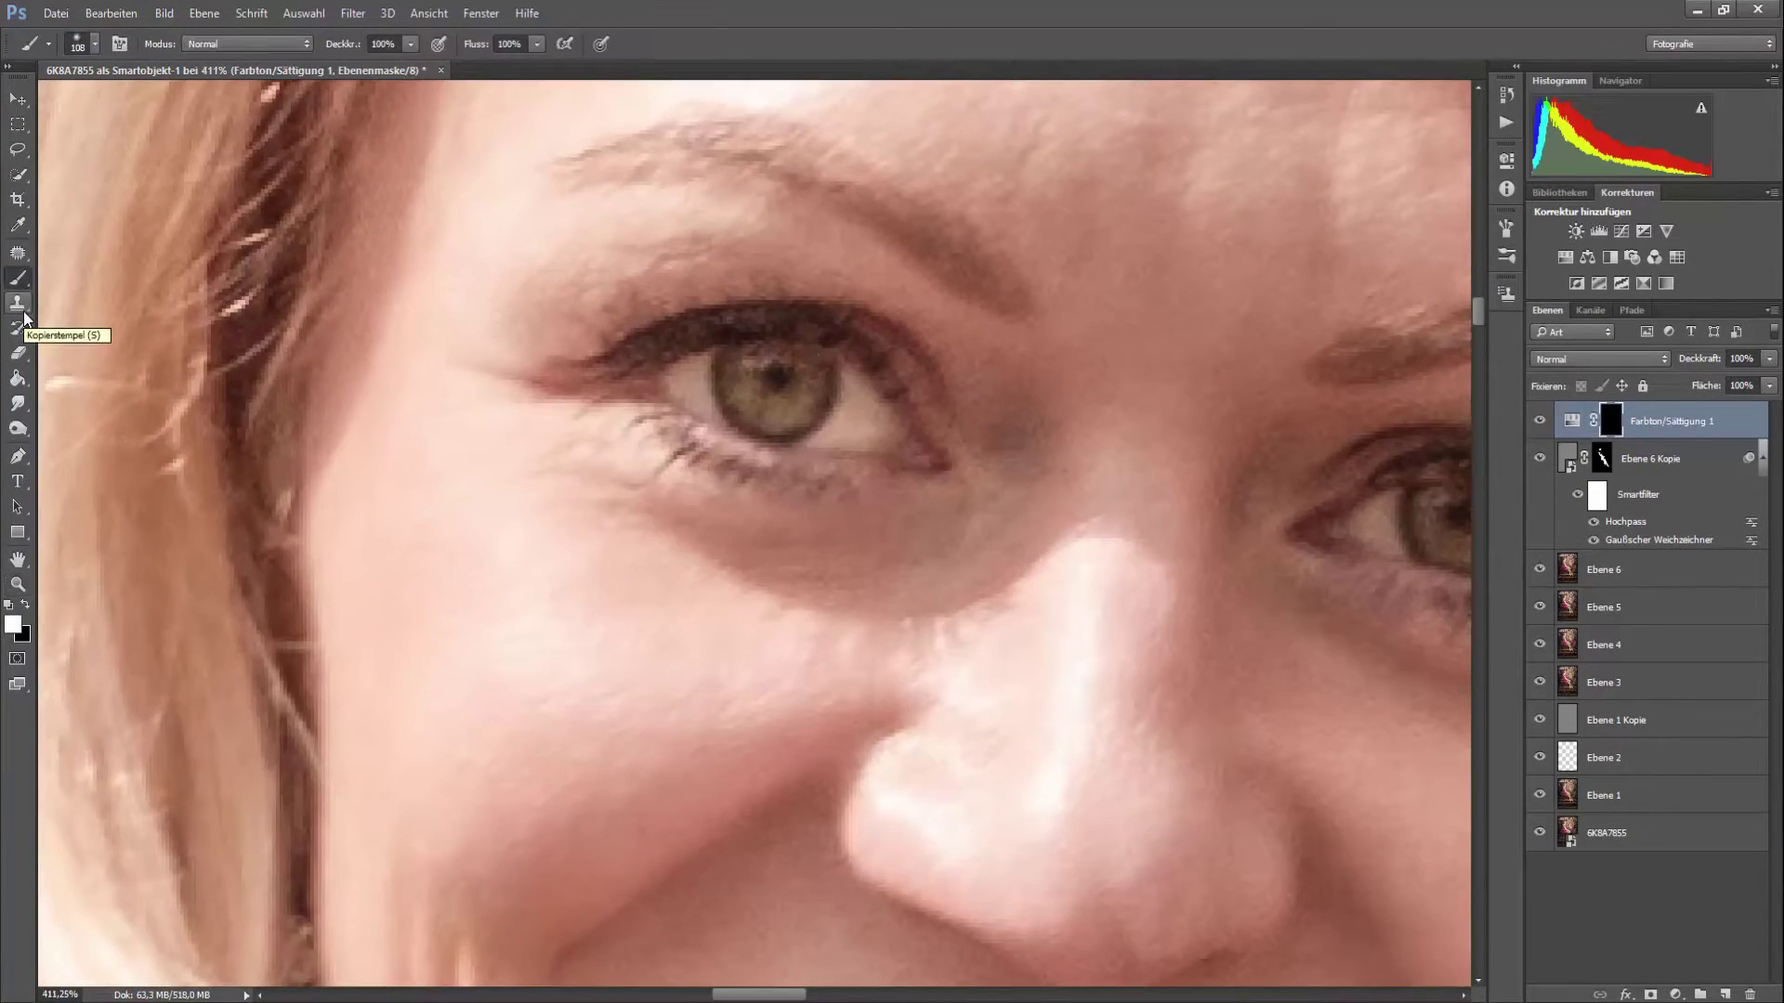
- Quick Mask-paint over both irises with a small brush
{"action": "right_click", "coordinate": [700, 399]}
{"action": "left_click", "coordinate": [34, 602]}
{"action": "key", "text": "q"}
{"action": "left_click_drag", "start_coordinate": [734, 381], "coordinate": [804, 363]}
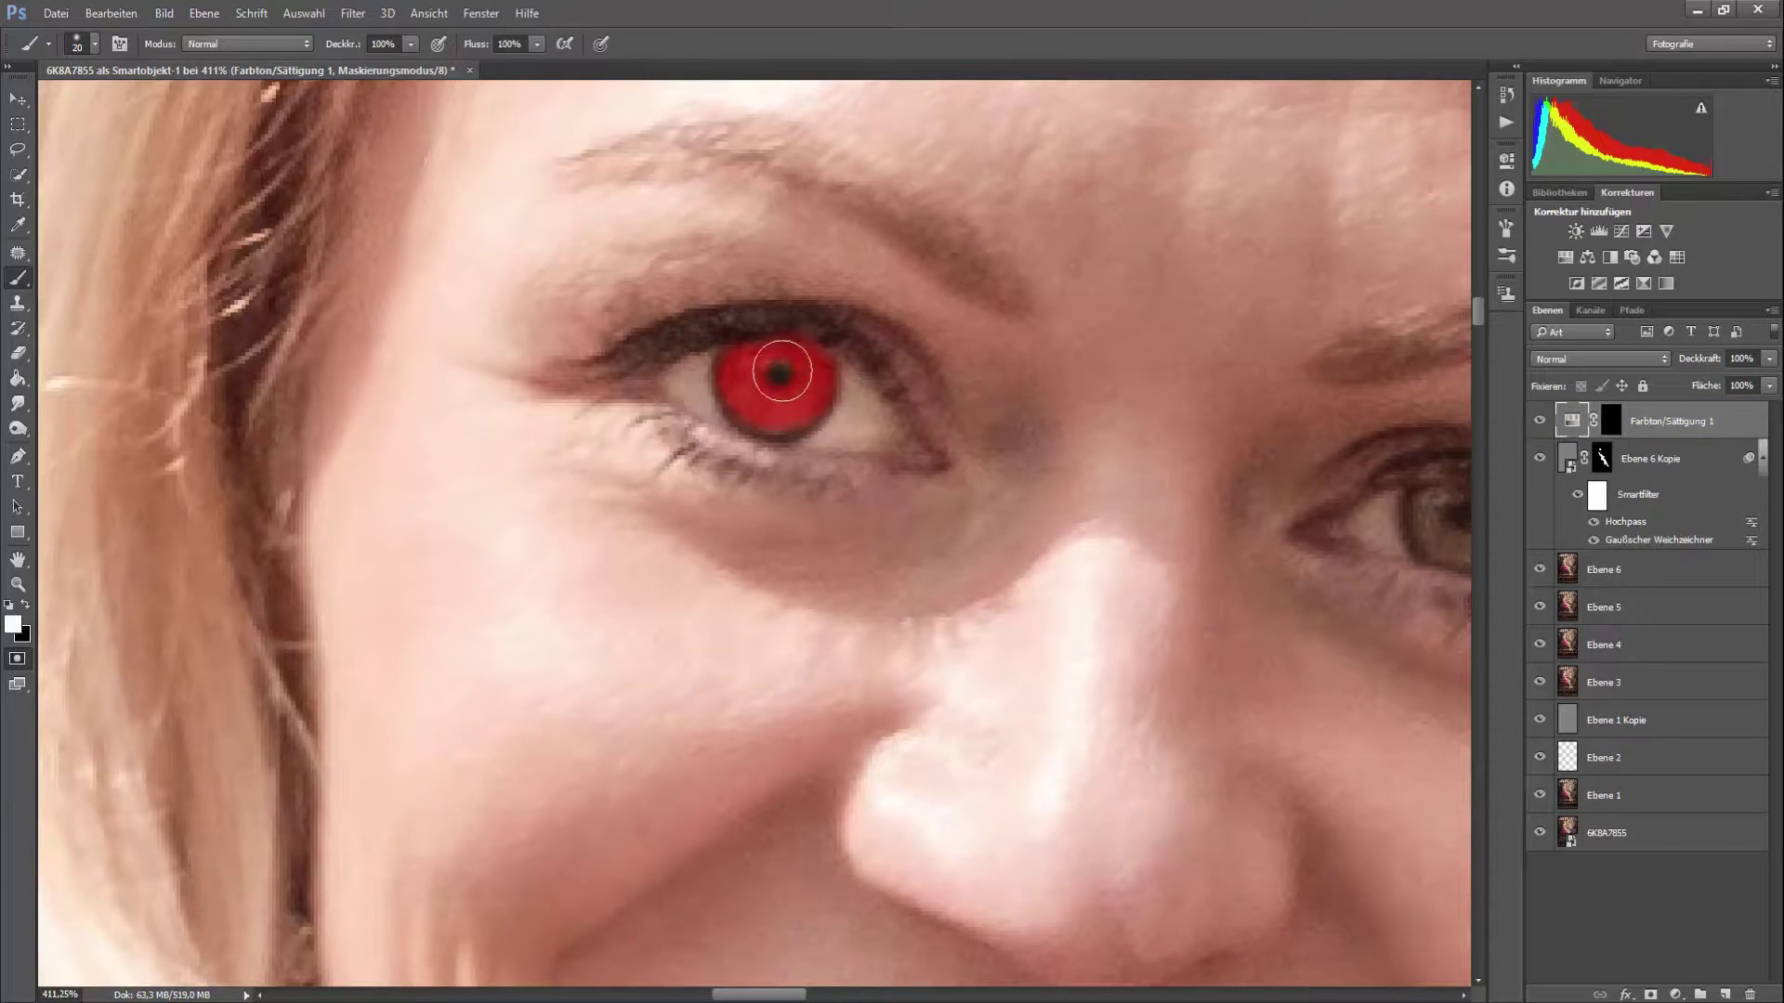
{"action": "scroll", "coordinate": [782, 370], "scroll_direction": "right", "scroll_amount": 5}
{"action": "key", "text": "x"}
{"action": "right_click", "coordinate": [761, 493]}
{"action": "left_click_drag", "start_coordinate": [776, 507], "coordinate": [831, 544]}
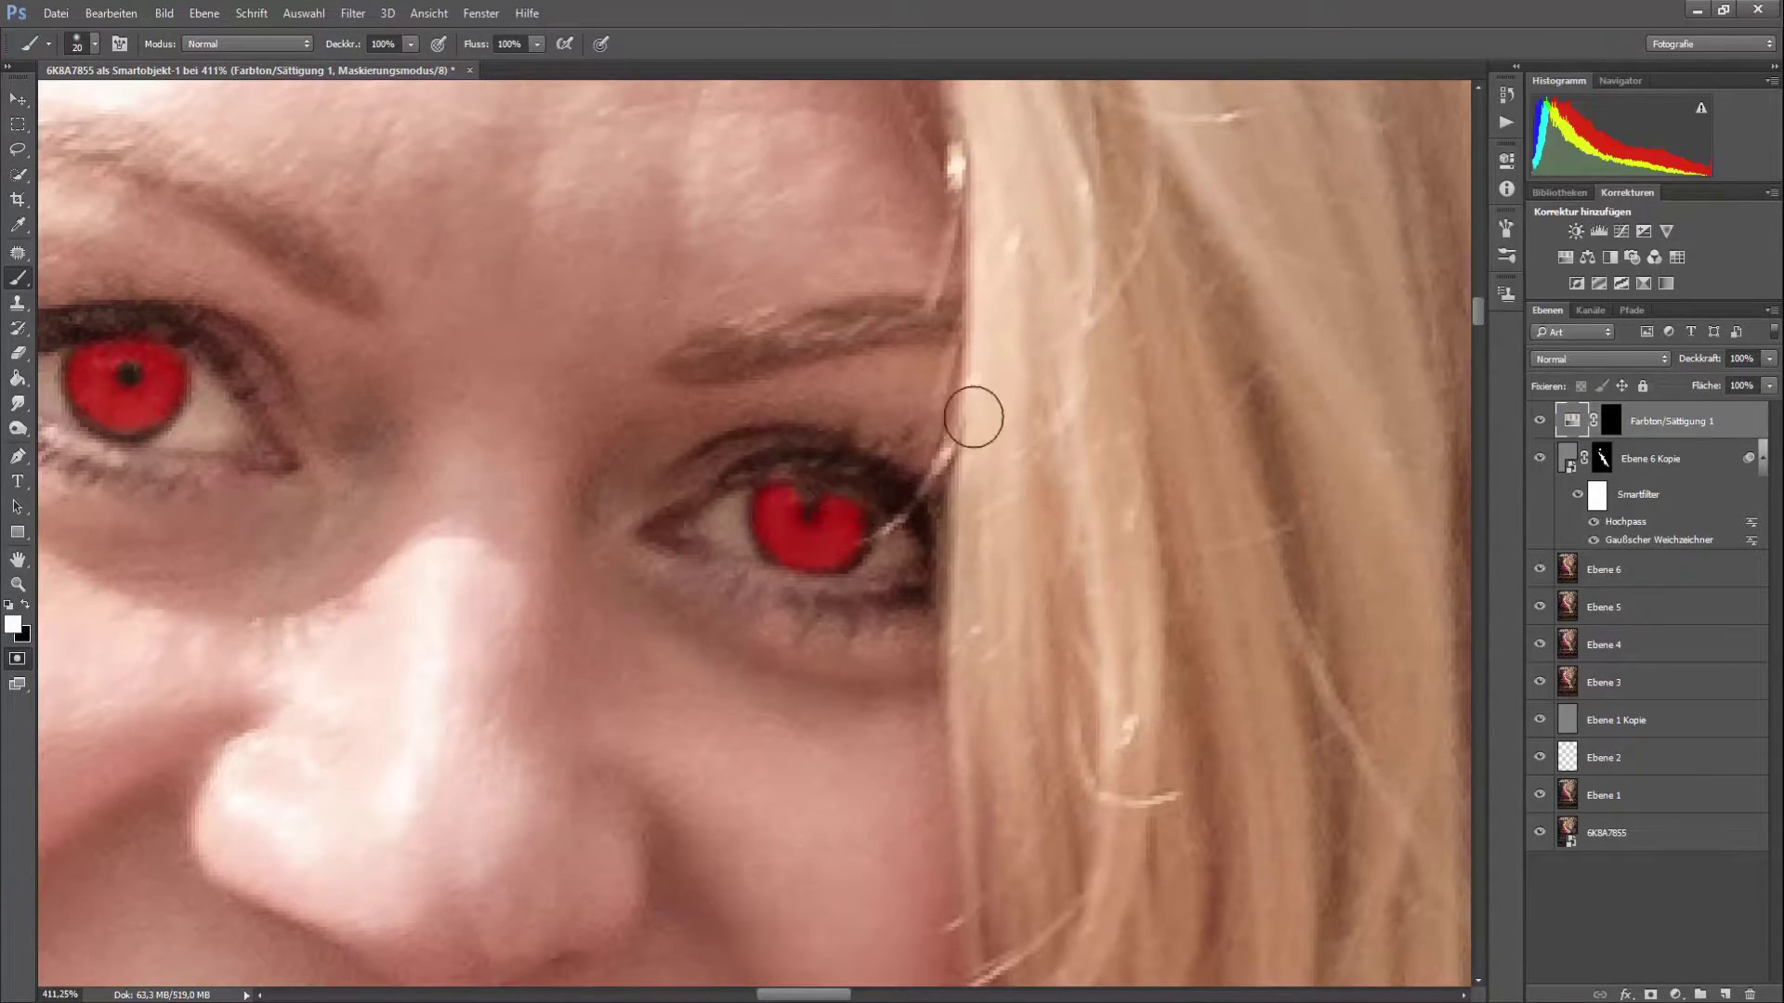
- Add a Selective Color layer in Farbig abwedeln at 21%, raising Cyan and Black to +37
{"action": "left_click", "coordinate": [1557, 365]}
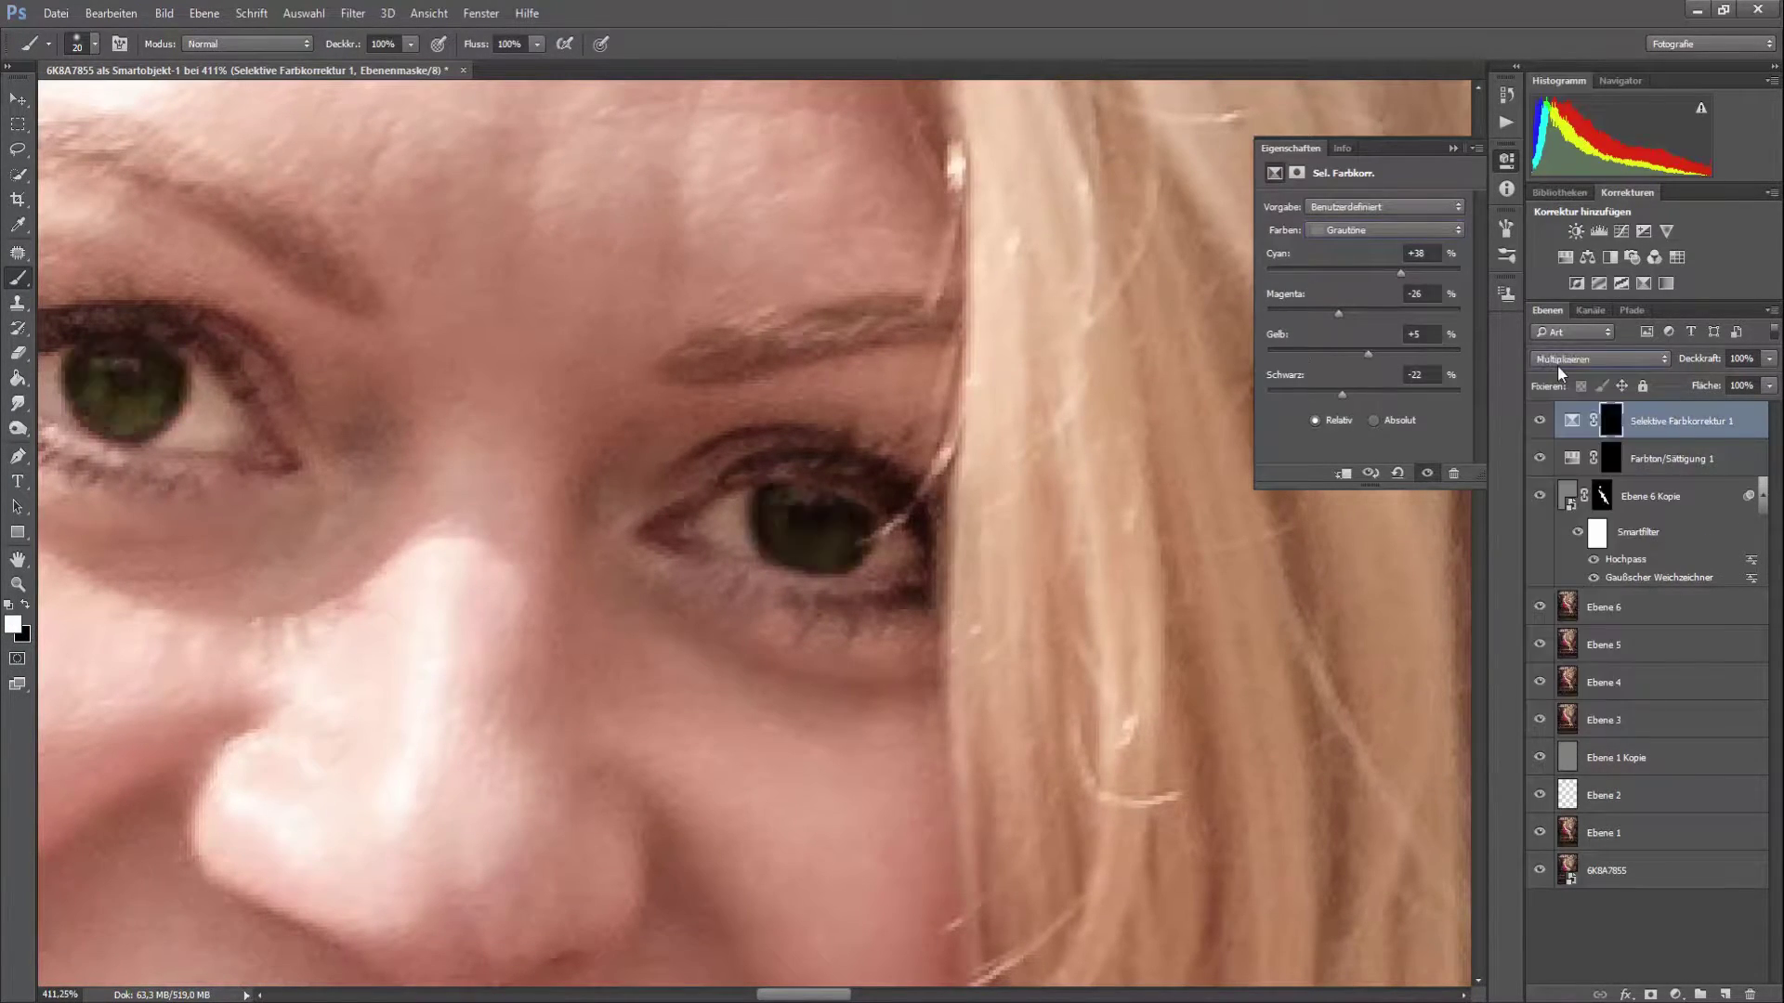
{"action": "key", "text": "shift+alt+d"}
{"action": "key", "text": "ctrl+minus"}
{"action": "key", "text": "ctrl+minus"}
{"action": "key", "text": "z"}
{"action": "left_click_drag", "start_coordinate": [1400, 272], "coordinate": [1460, 272]}
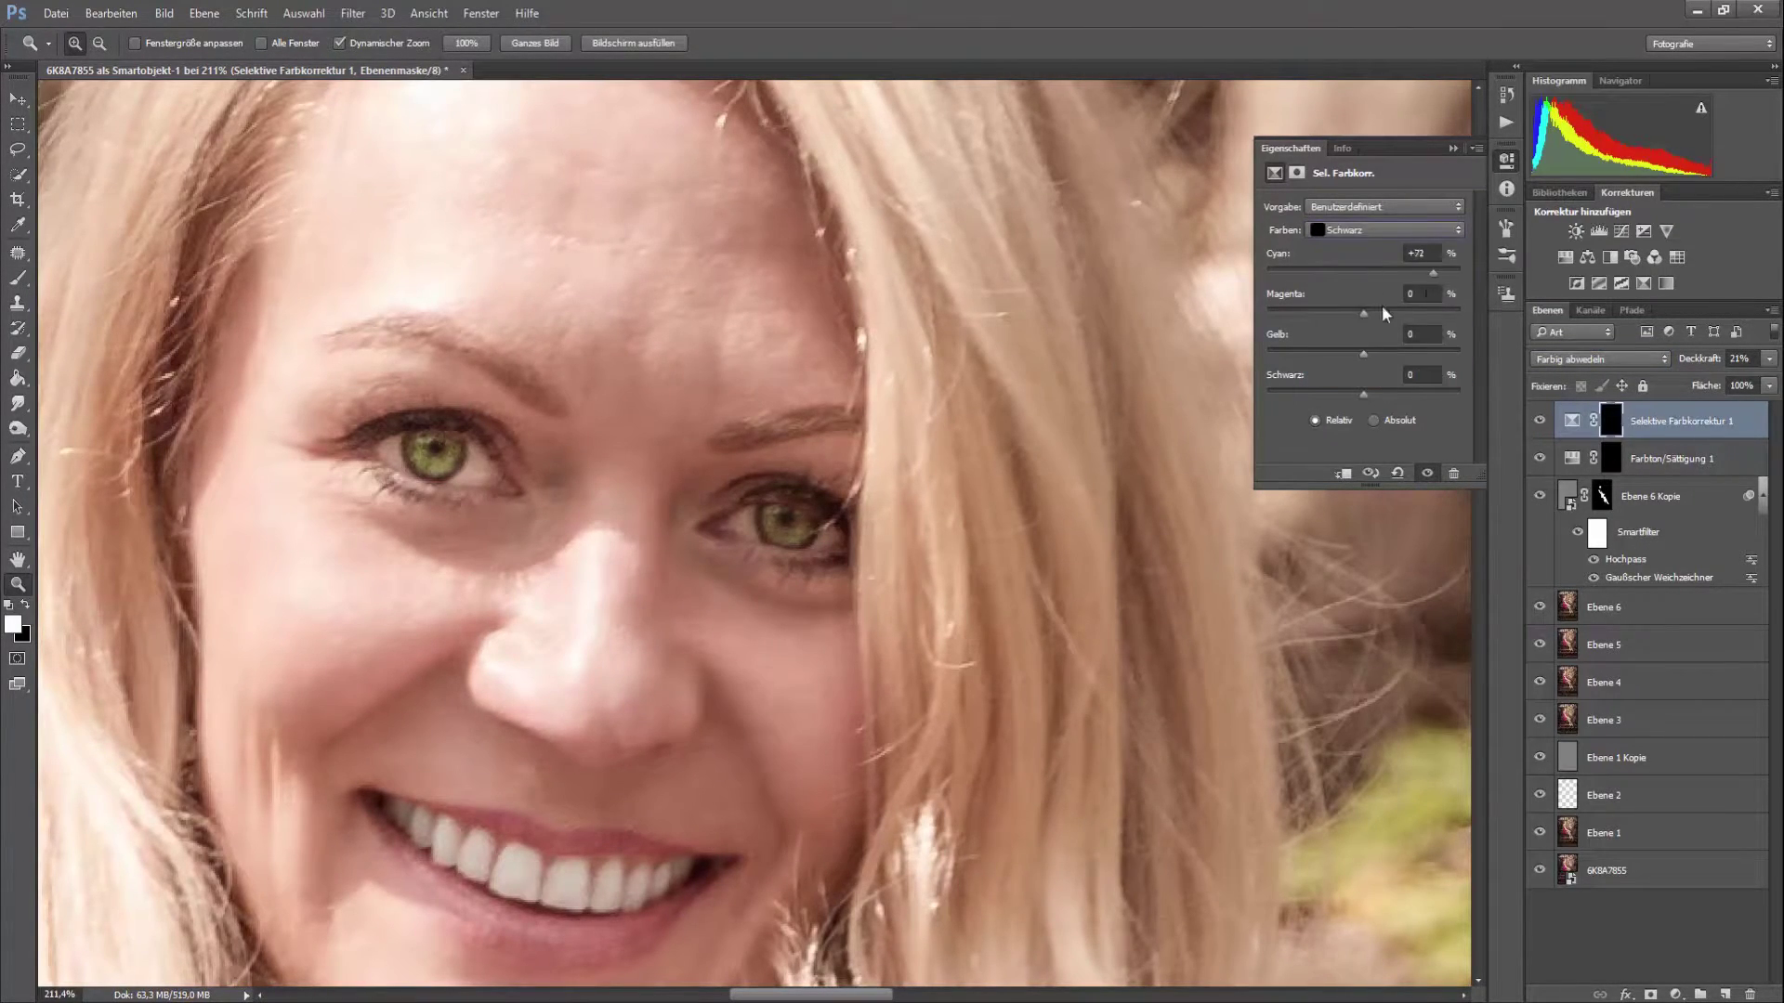
{"action": "left_click_drag", "start_coordinate": [1382, 394], "coordinate": [1398, 394]}
{"action": "key", "text": "ctrl+0"}
{"action": "left_click", "coordinate": [1540, 871], "text": "alt"}
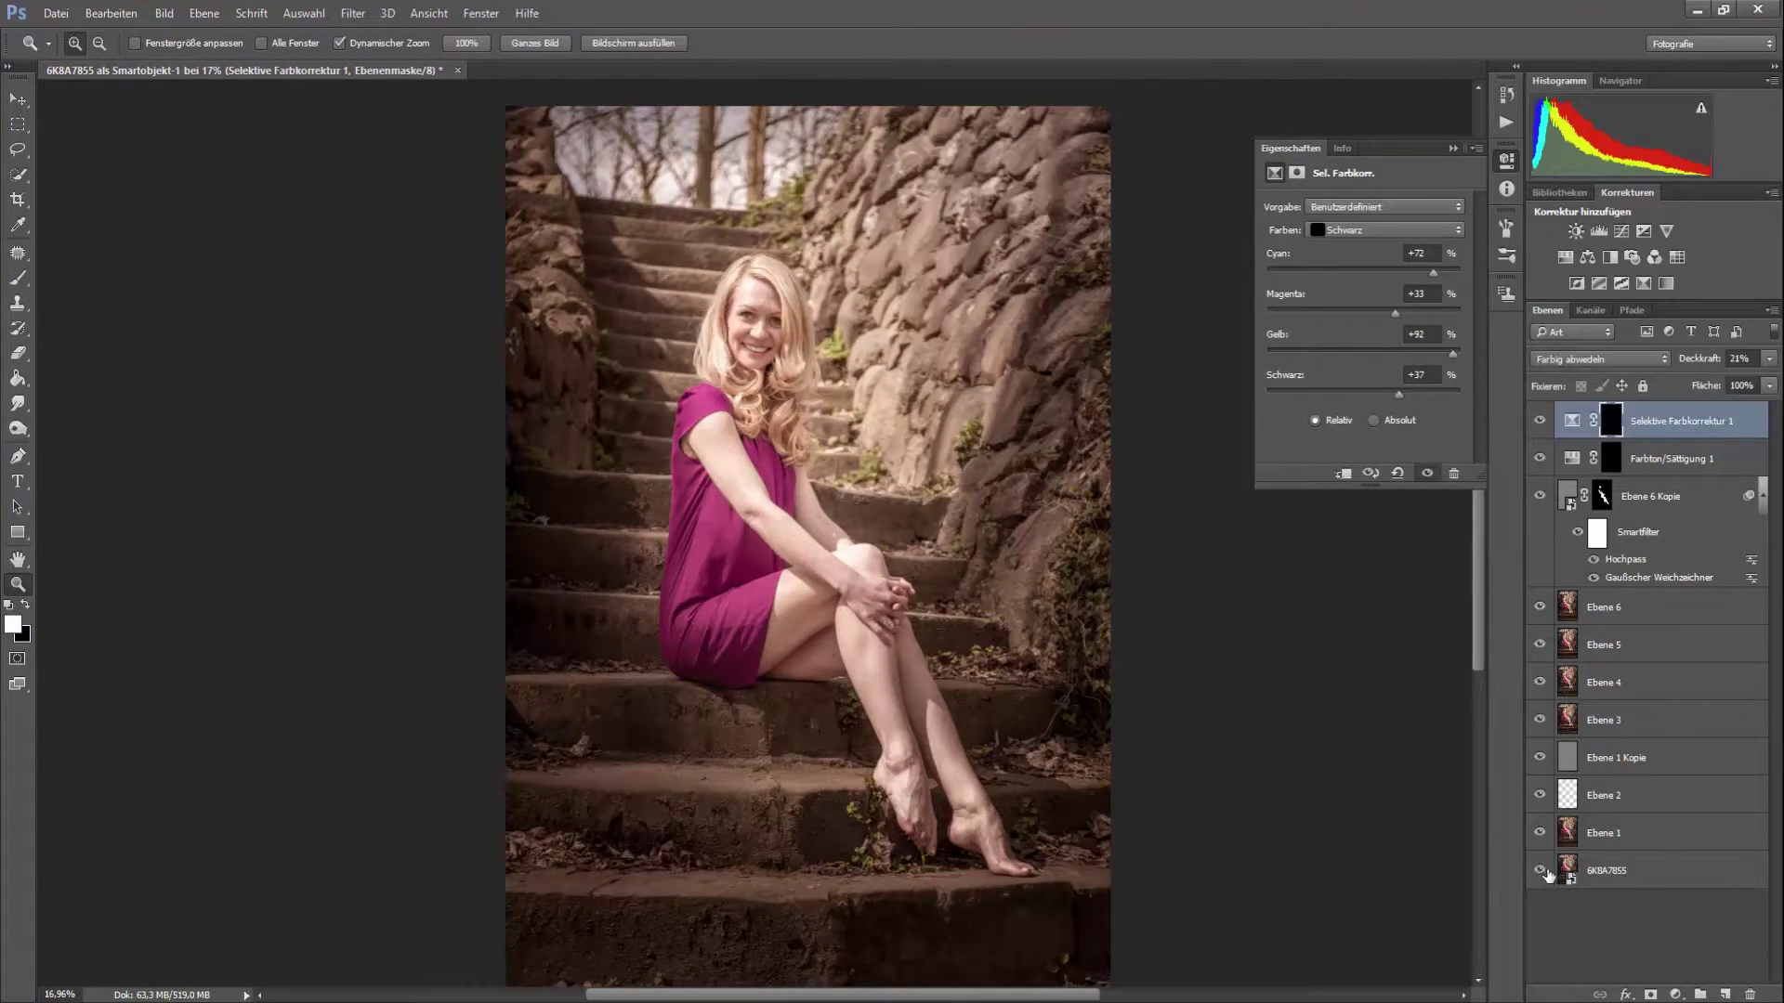
{"action": "double_click", "coordinate": [1568, 871]}
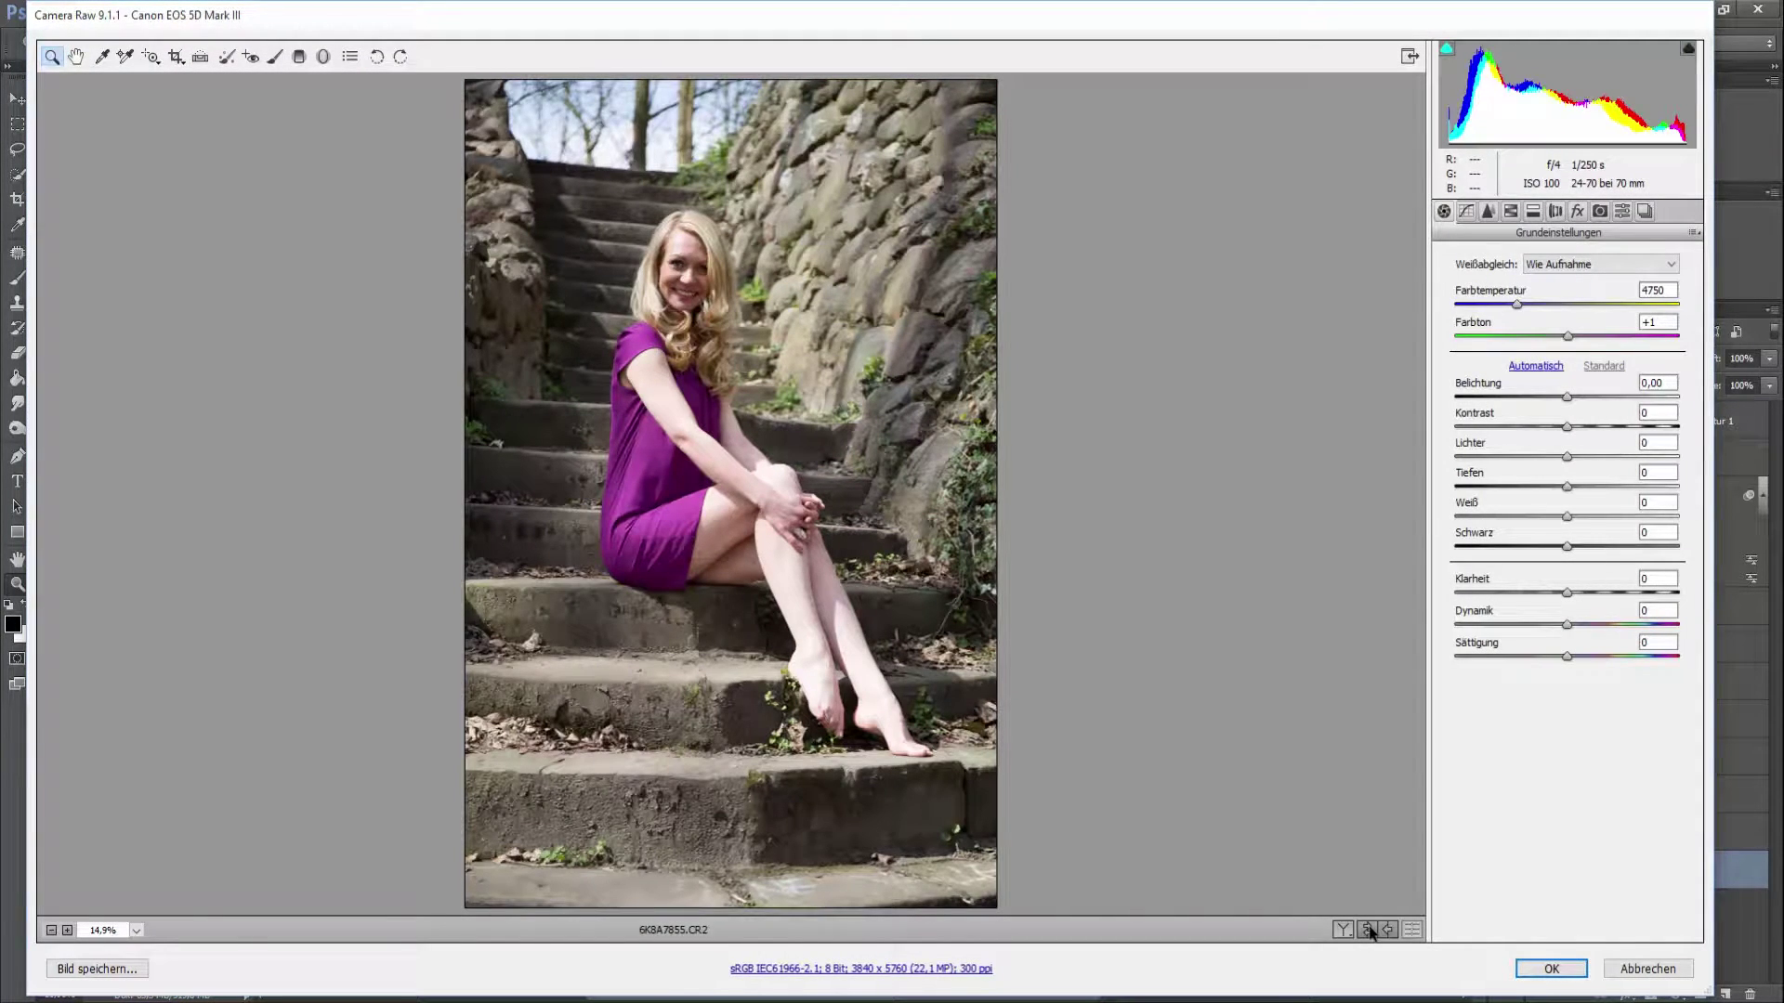
- Apply the saved warm faded Camera Raw settings to the base photo and confirm
{"action": "left_click", "coordinate": [1369, 930]}
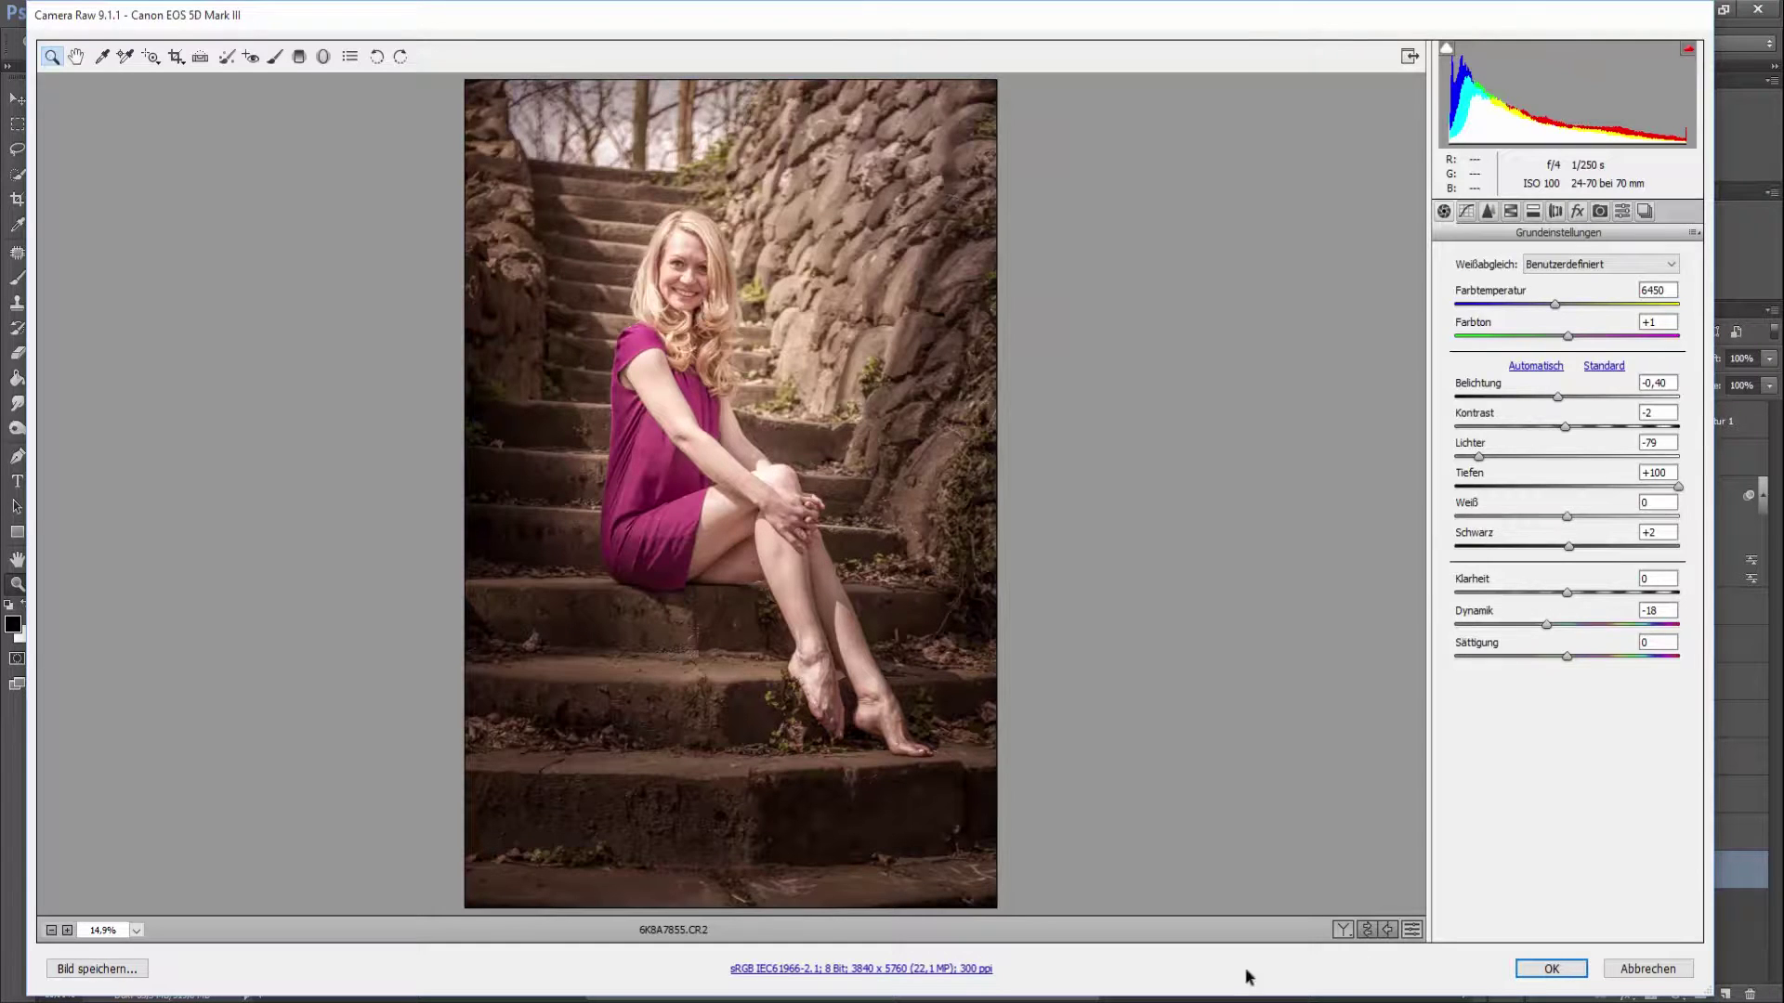
{"action": "key", "text": "Return"}
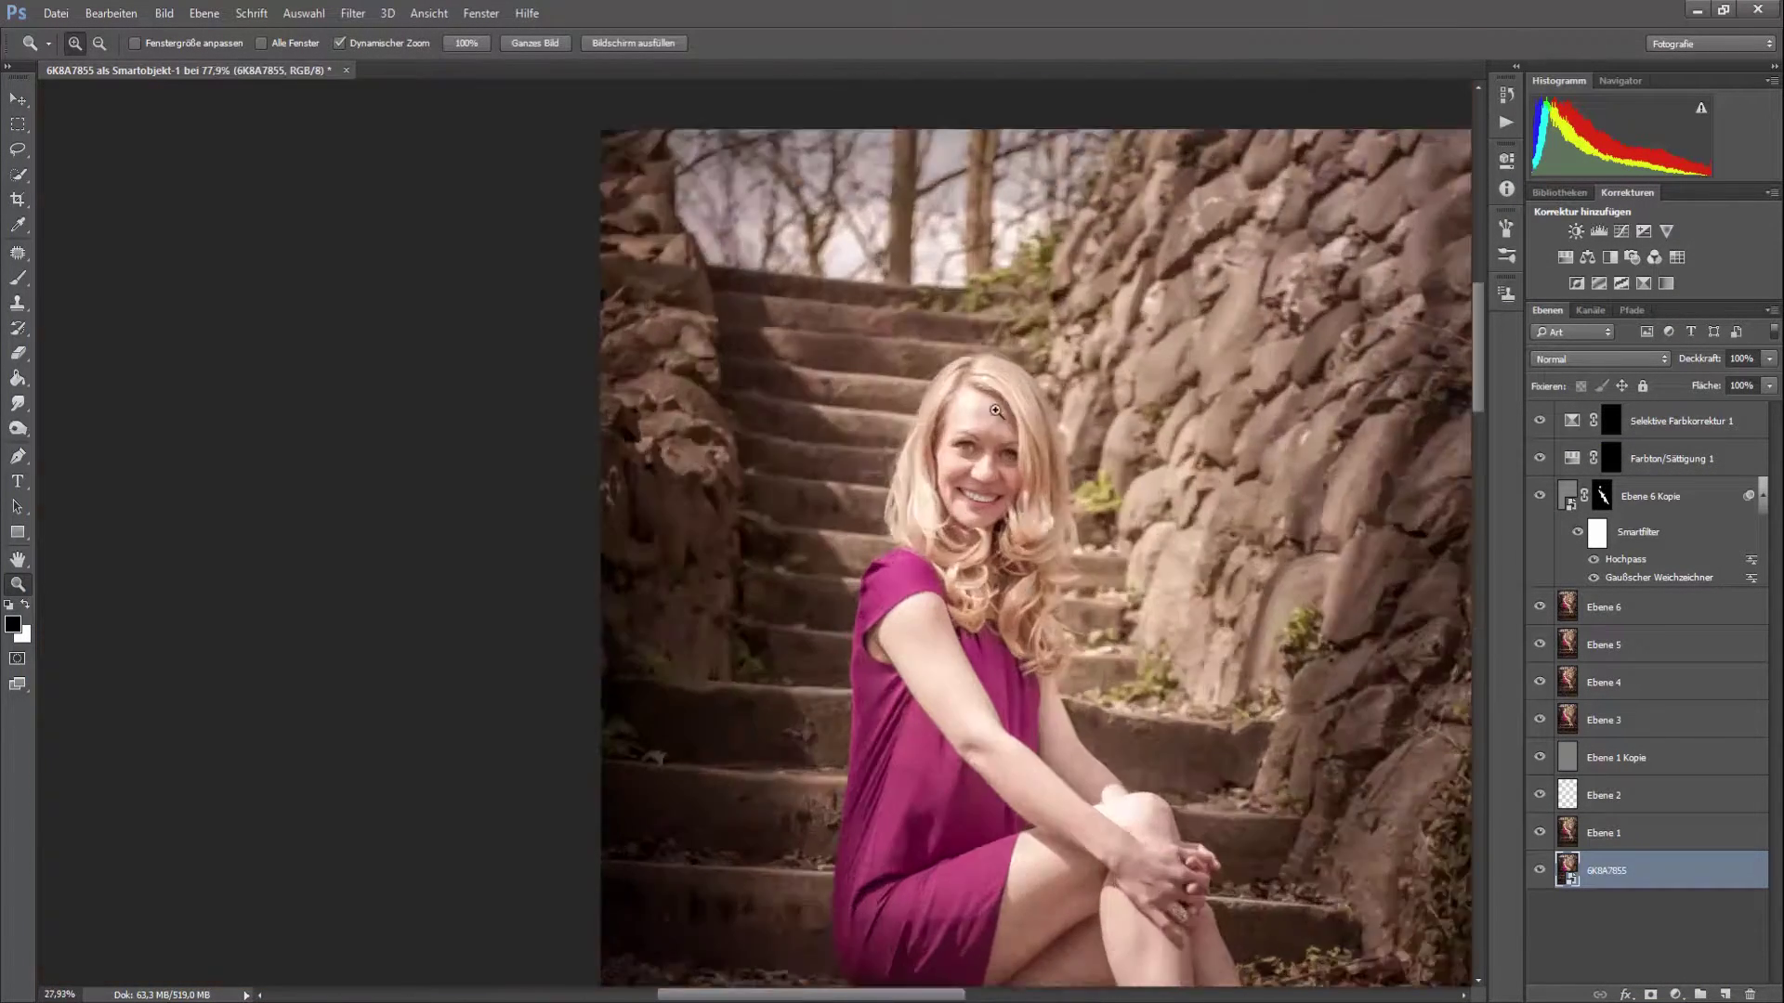
- Create a 50% grey Soft Light layer and set a size-32 brush at 5% opacity
{"action": "key", "text": "ctrl+shift+n"}
{"action": "left_click", "coordinate": [796, 629]}
{"action": "key", "text": "Return"}
{"action": "left_click", "coordinate": [1074, 430]}
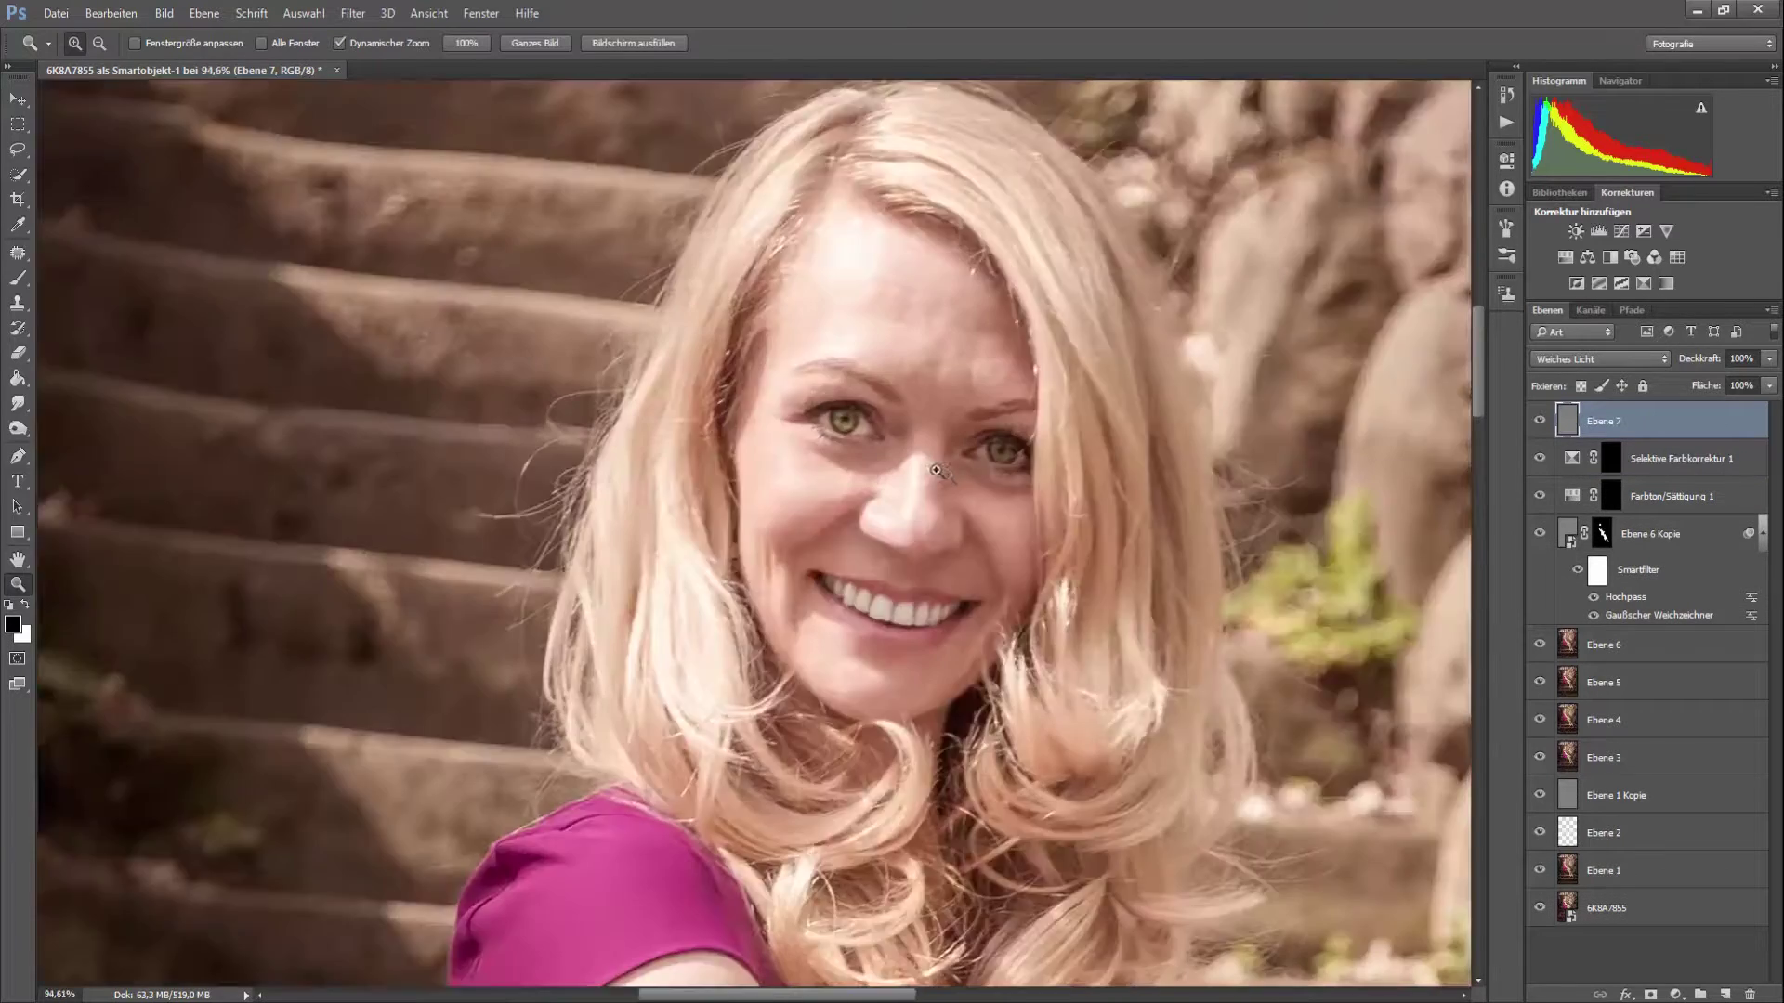
{"action": "key", "text": "b"}
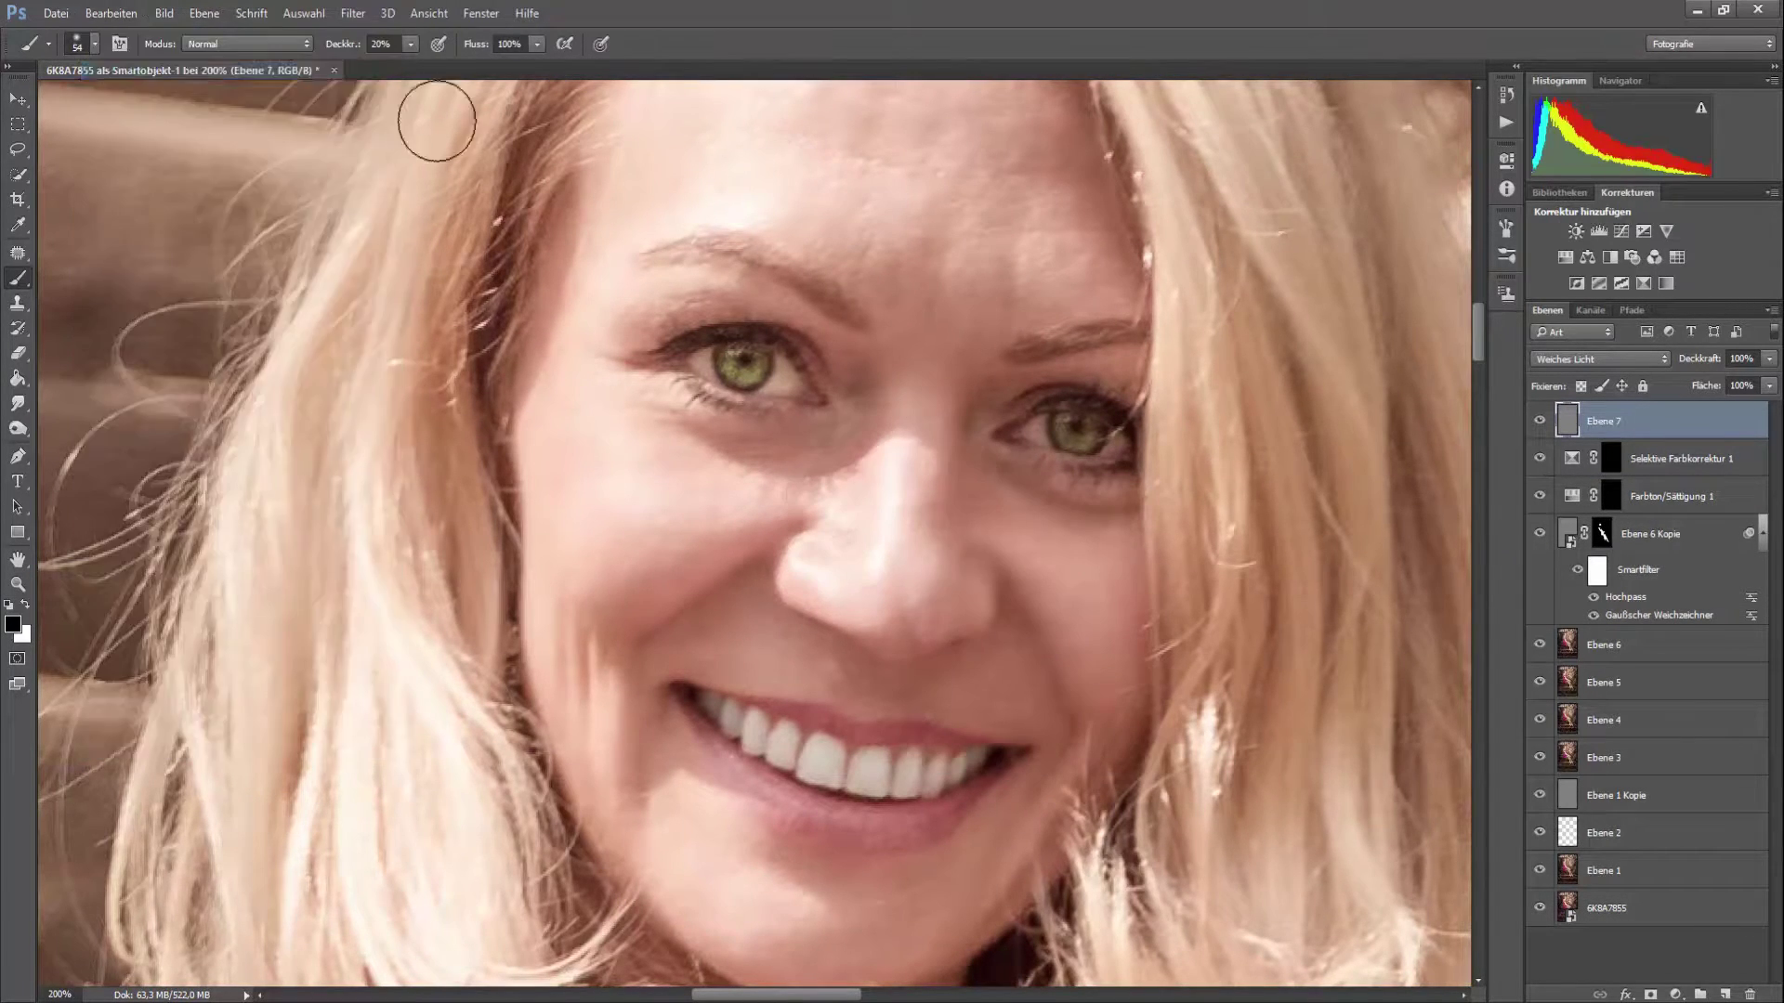
{"action": "right_click", "coordinate": [966, 464]}
{"action": "type", "text": "32 Px"}
{"action": "key", "text": "Return"}
{"action": "key", "text": "0"}
{"action": "key", "text": "5"}
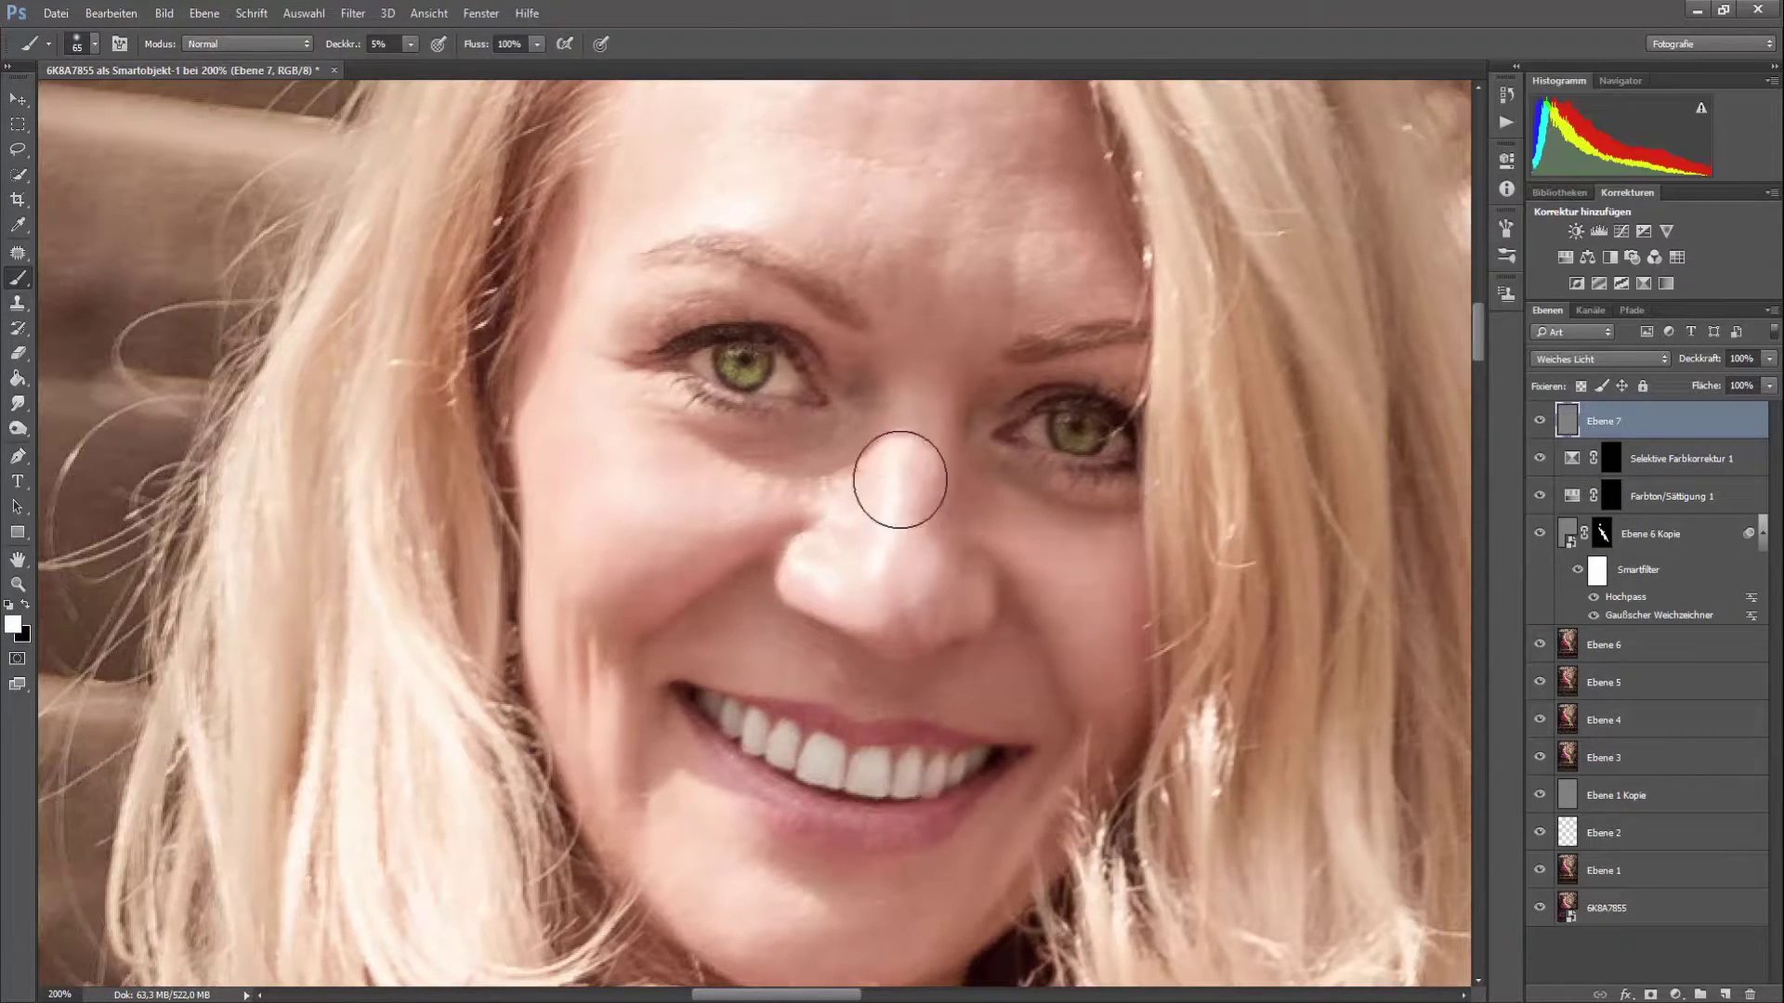
- Dodge the face with a size-126 brush at 16% opacity
{"action": "scroll", "coordinate": [929, 465], "scroll_direction": "up", "scroll_amount": 3}
{"action": "right_click", "coordinate": [892, 427]}
{"action": "type", "text": "126 Px"}
{"action": "key", "text": "Return"}
{"action": "key", "text": "1"}
{"action": "key", "text": "6"}
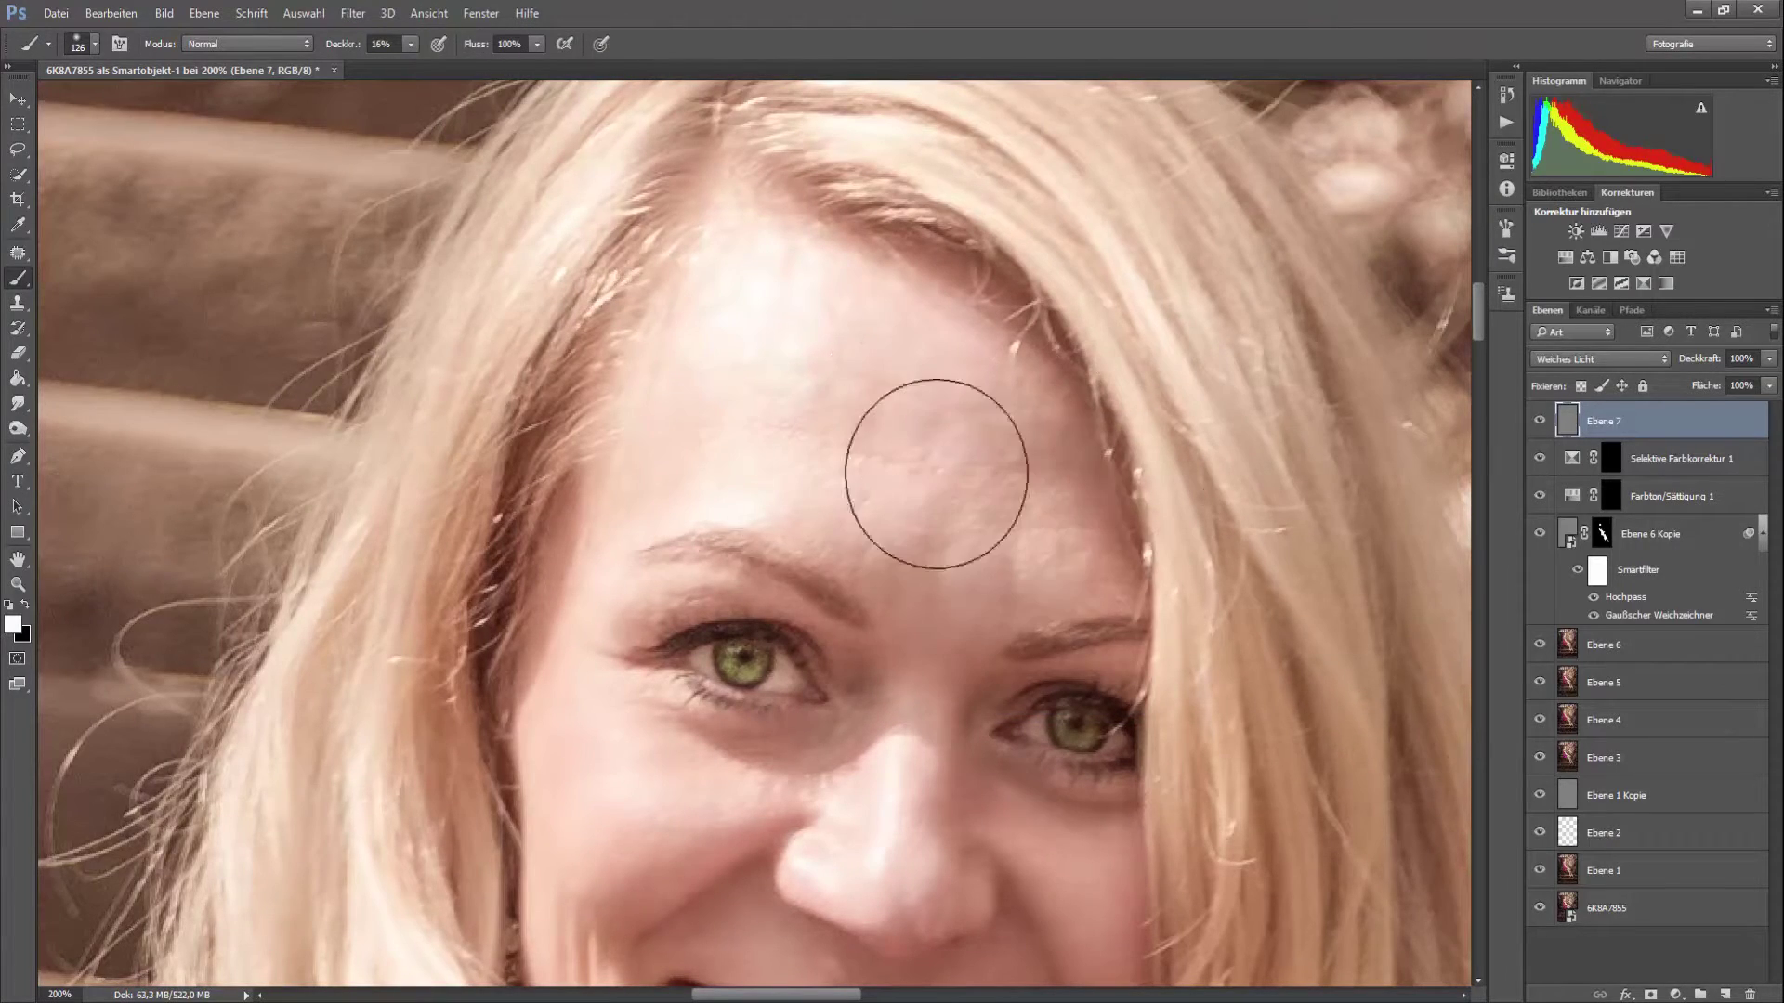
{"action": "scroll", "coordinate": [1095, 538], "scroll_direction": "up", "scroll_amount": 3}
{"action": "scroll", "coordinate": [1207, 558], "scroll_direction": "down", "scroll_amount": 6}
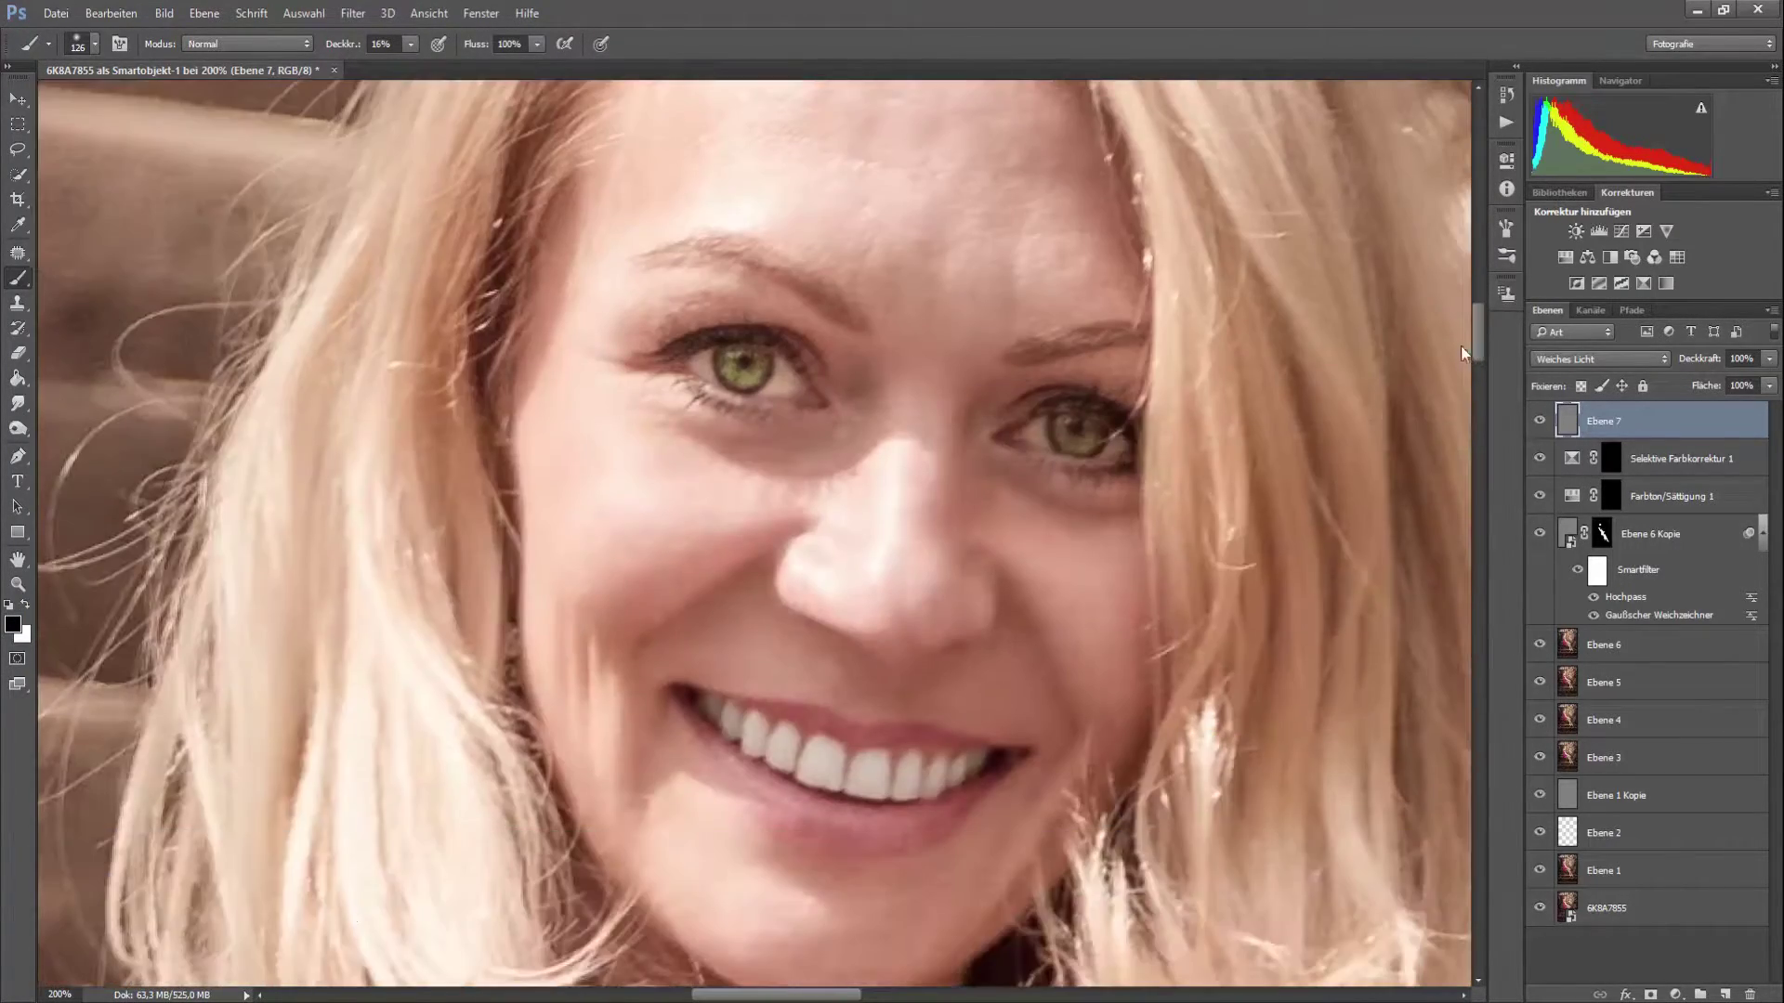
{"action": "scroll", "coordinate": [1361, 602], "scroll_direction": "down", "scroll_amount": 5}
{"action": "scroll", "coordinate": [1361, 602], "scroll_direction": "down", "scroll_amount": 5}
{"action": "scroll", "coordinate": [1301, 650], "scroll_direction": "down", "scroll_amount": 3}
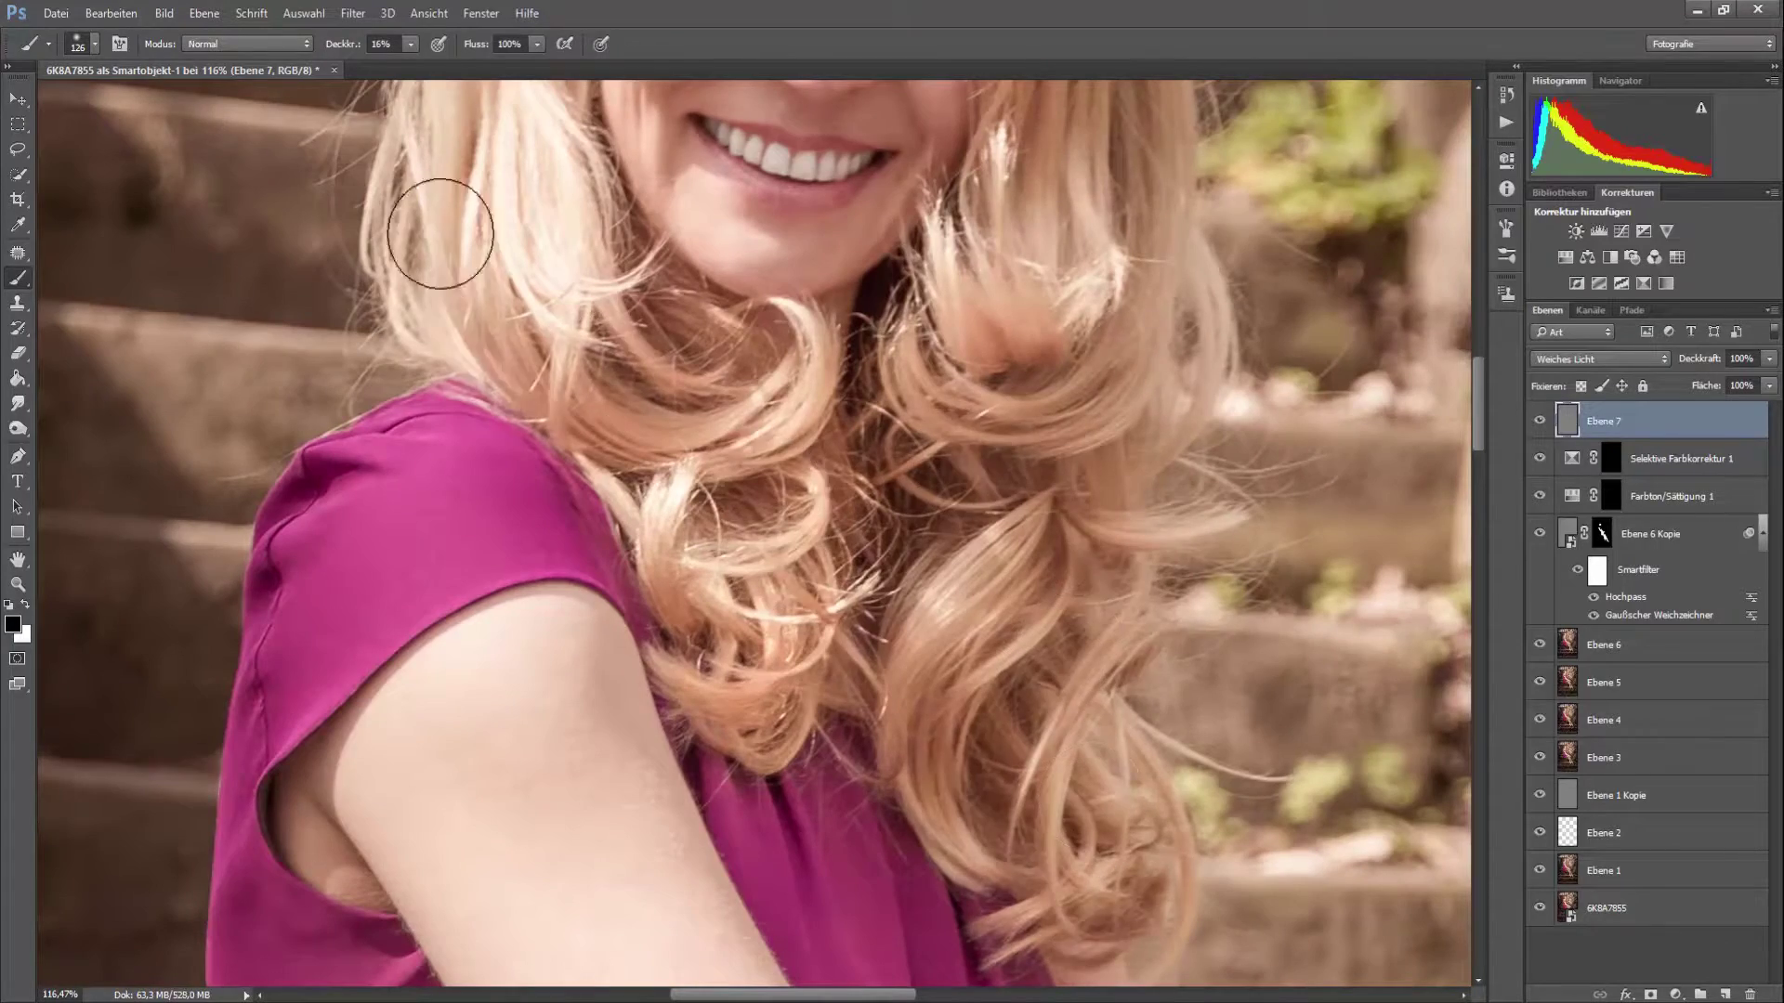
{"action": "scroll", "coordinate": [1278, 728], "scroll_direction": "up", "scroll_amount": 5}
{"action": "left_click_drag", "start_coordinate": [1480, 362], "coordinate": [1479, 423]}
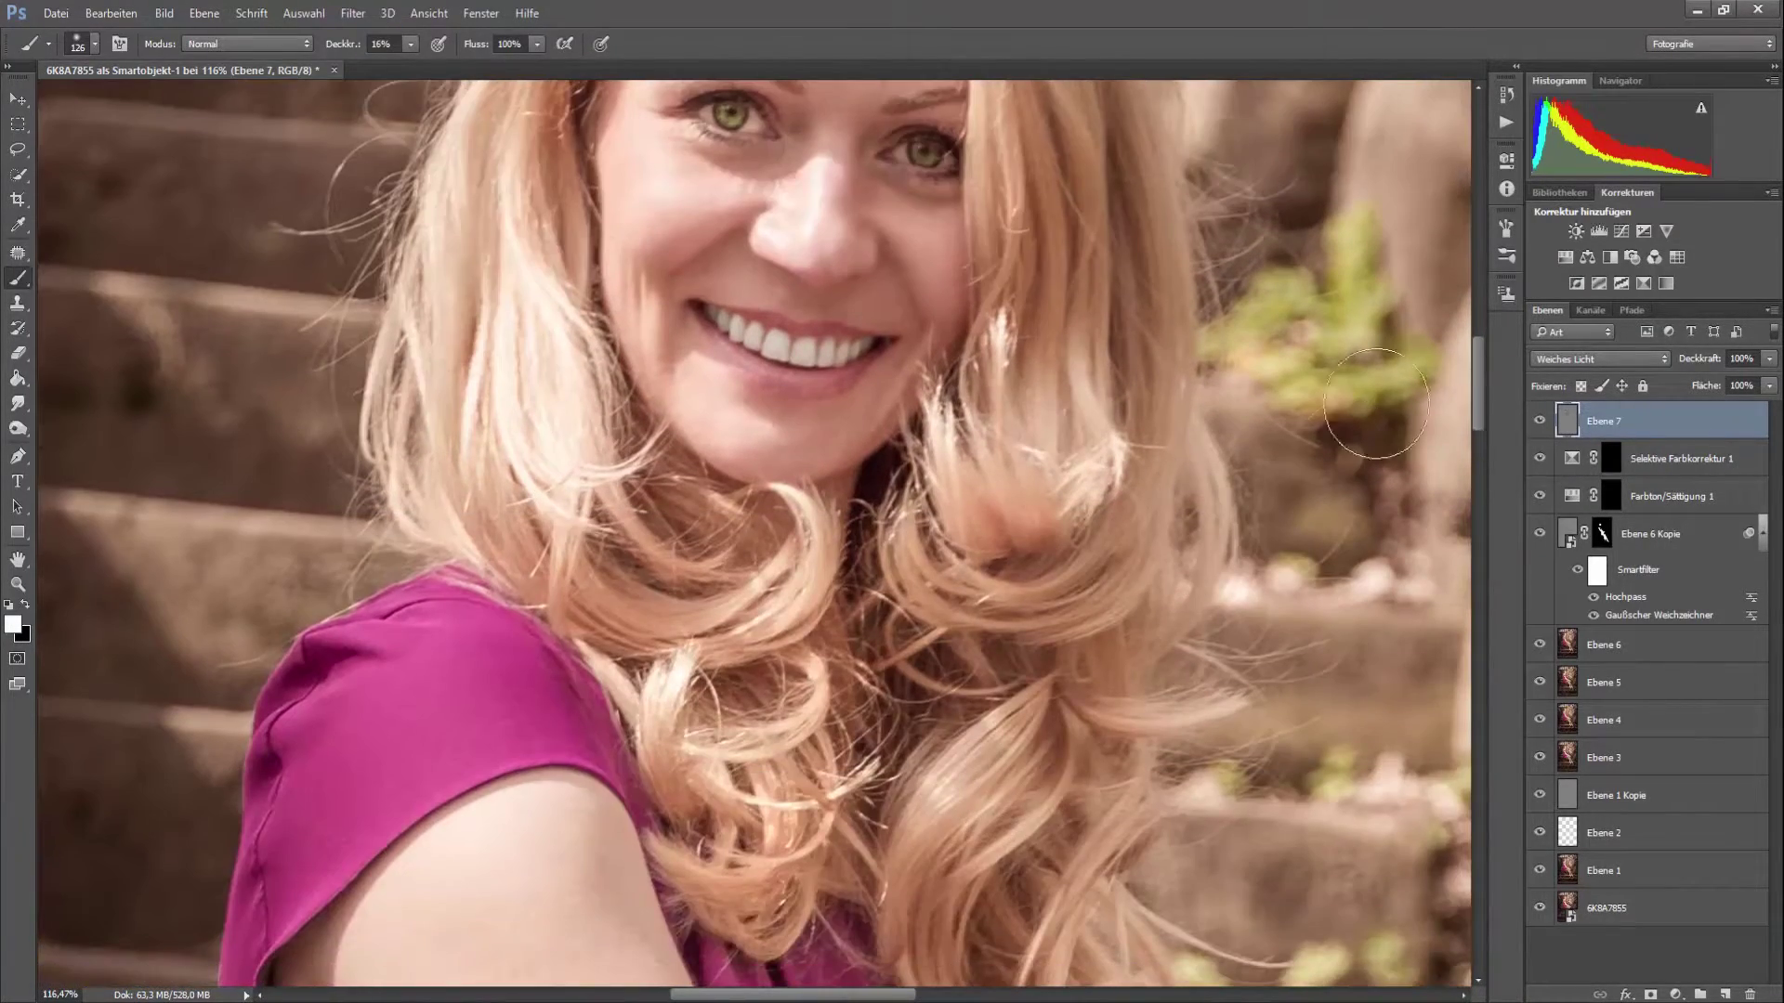
- Switch to burning with a size-30 brush, then undo the last strokes from the history
{"action": "key", "text": "x"}
{"action": "scroll", "coordinate": [1485, 355], "scroll_direction": "up", "scroll_amount": 5}
{"action": "scroll", "coordinate": [859, 537], "scroll_direction": "up", "scroll_amount": 3}
{"action": "right_click", "coordinate": [910, 484]}
{"action": "right_click", "coordinate": [796, 693]}
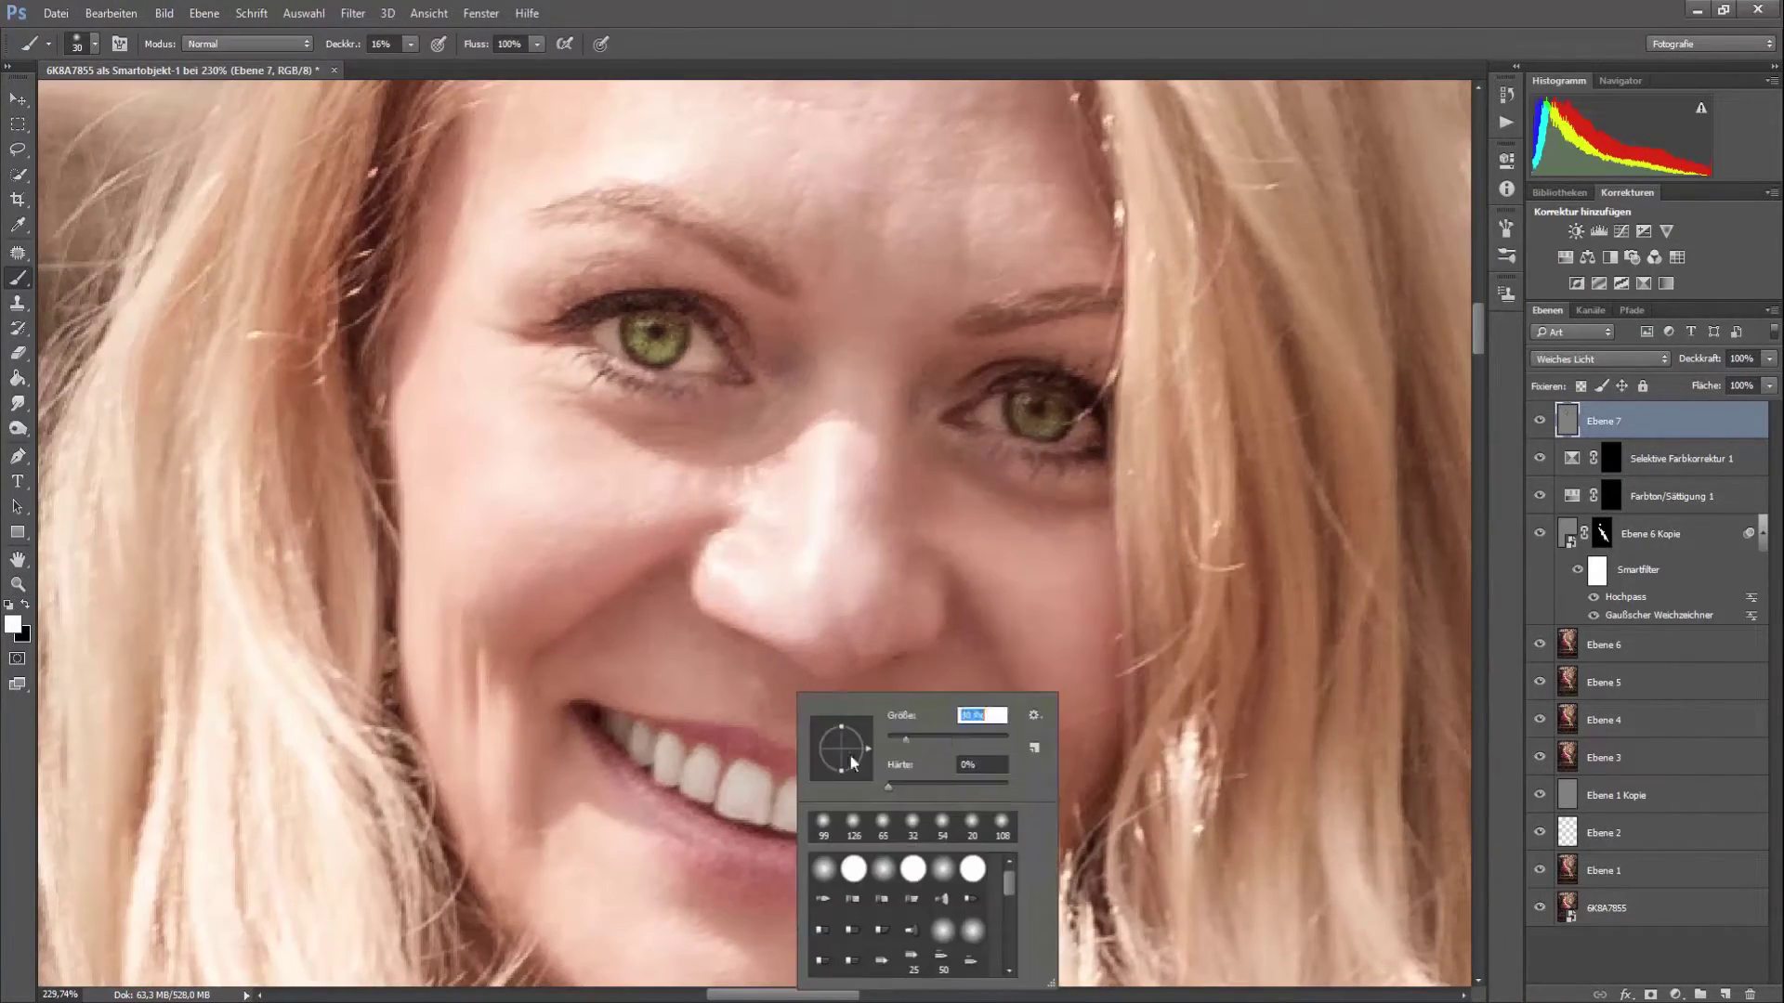
{"action": "type", "text": "30"}
{"action": "key", "text": "Return"}
{"action": "left_click", "coordinate": [23, 606]}
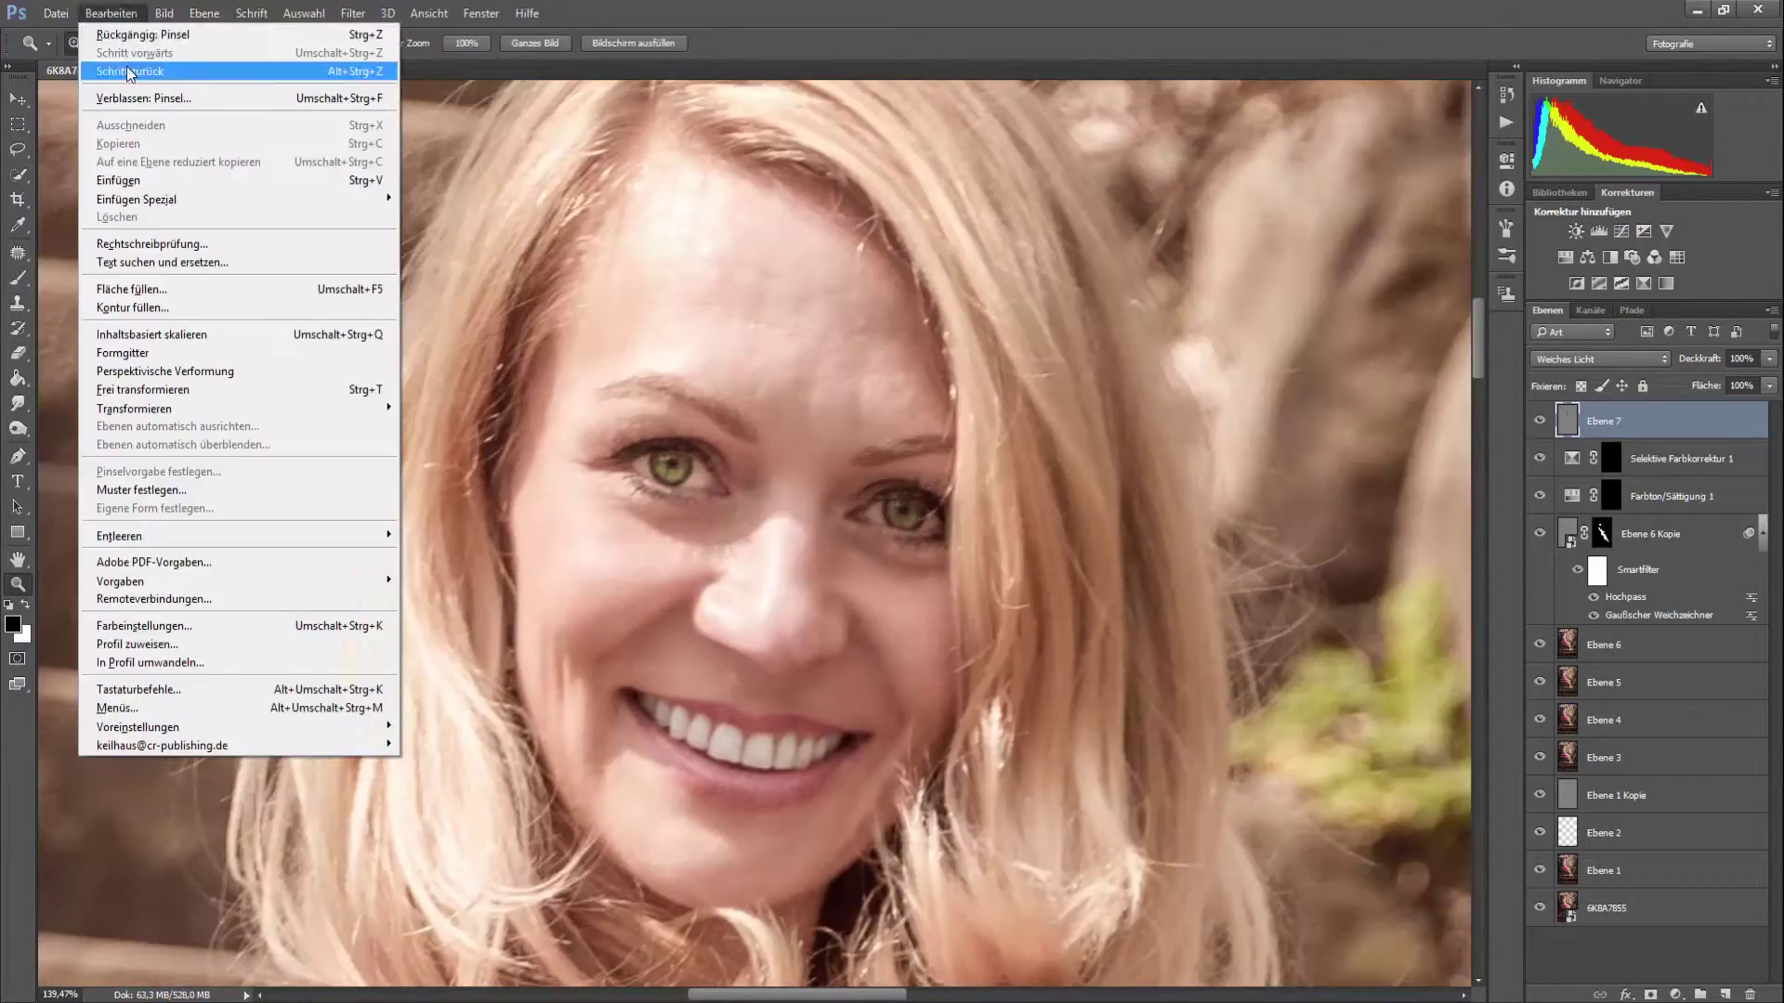
{"action": "left_click", "coordinate": [410, 44]}
- Zoom in on the eye and dodge and burn around it with a smaller brush
{"action": "key", "text": "z"}
{"action": "key", "text": "ctrl+0"}
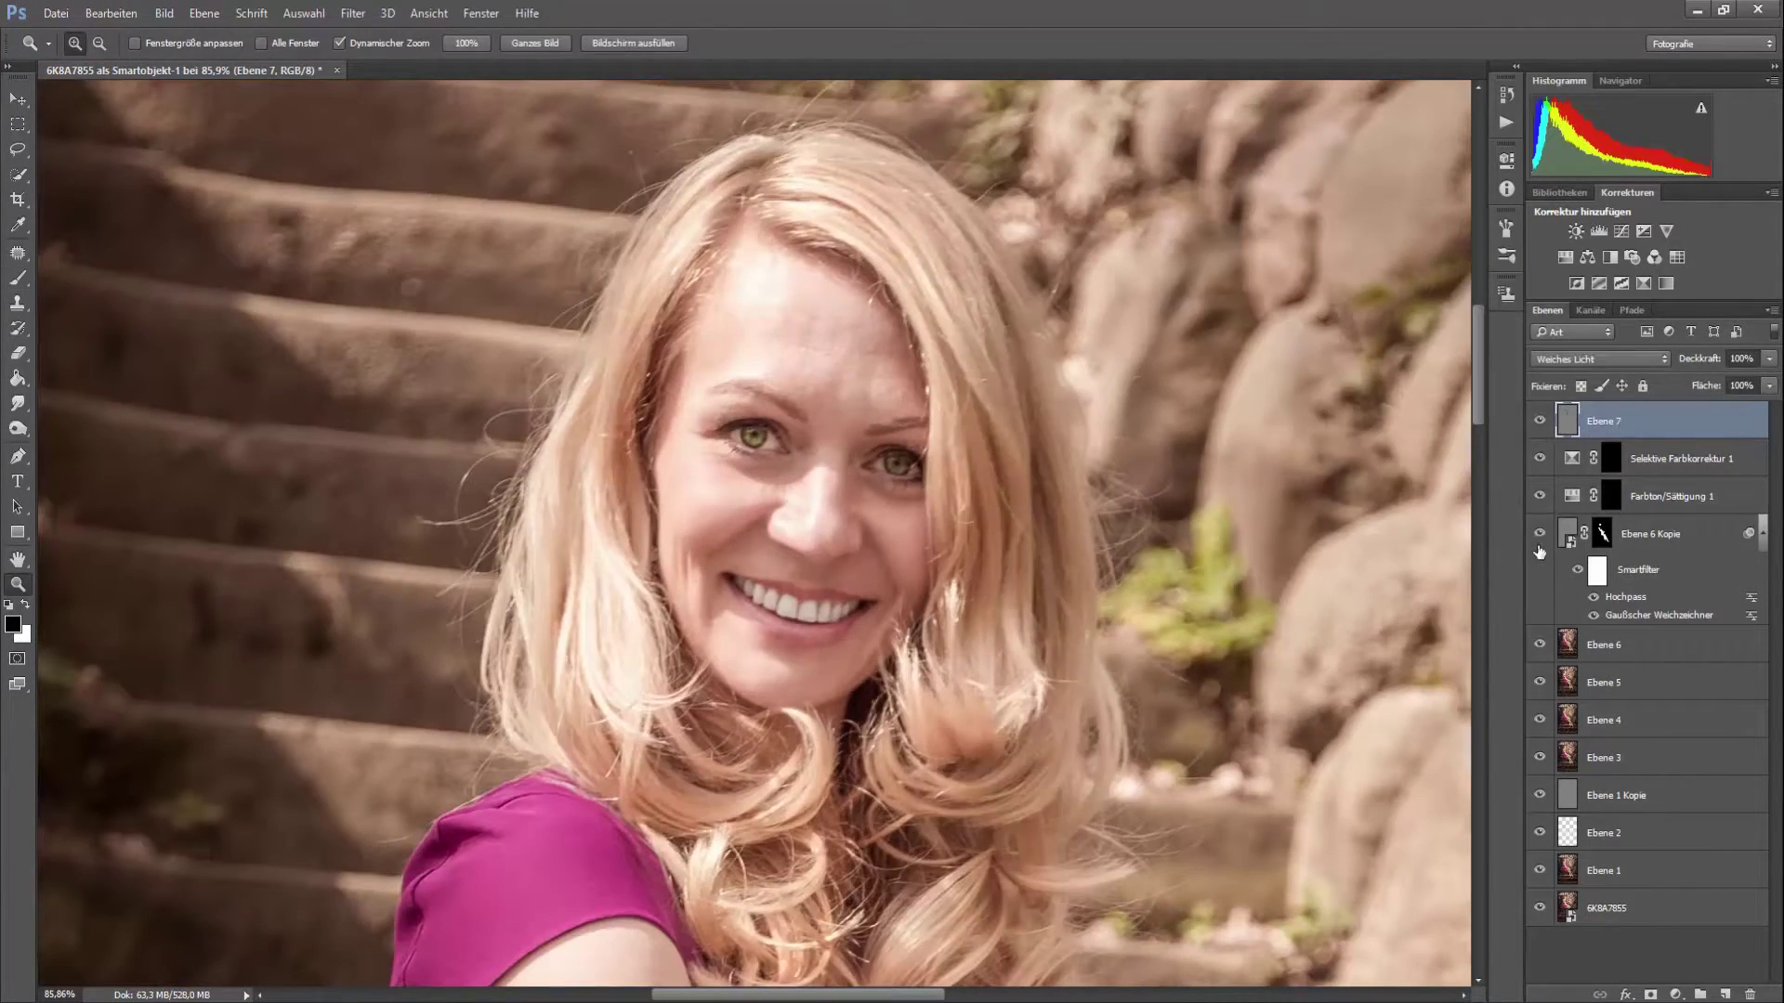
{"action": "left_click_drag", "start_coordinate": [897, 462], "coordinate": [1022, 462]}
{"action": "key", "text": "b"}
{"action": "right_click", "coordinate": [814, 527]}
{"action": "key", "text": "Escape"}
{"action": "key", "text": "x"}
{"action": "scroll", "coordinate": [793, 294], "scroll_direction": "down", "scroll_amount": 3}
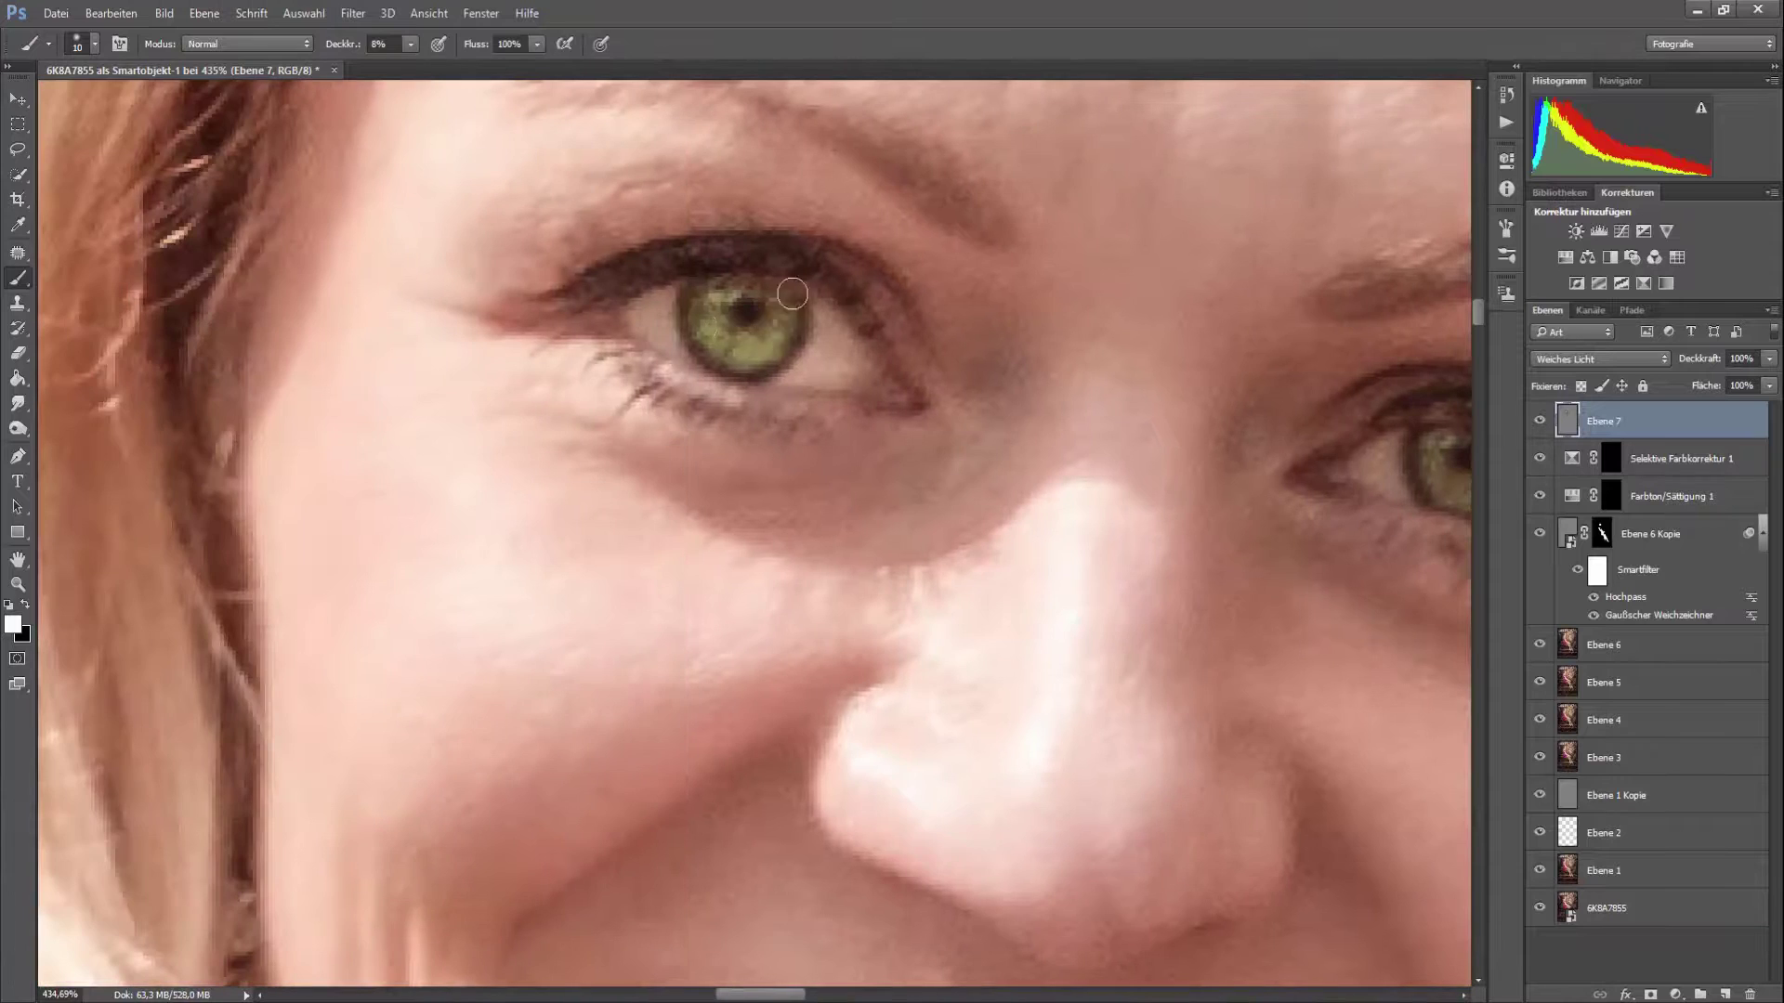
{"action": "scroll", "coordinate": [889, 352], "scroll_direction": "right", "scroll_amount": 5}
{"action": "right_click", "coordinate": [975, 441]}
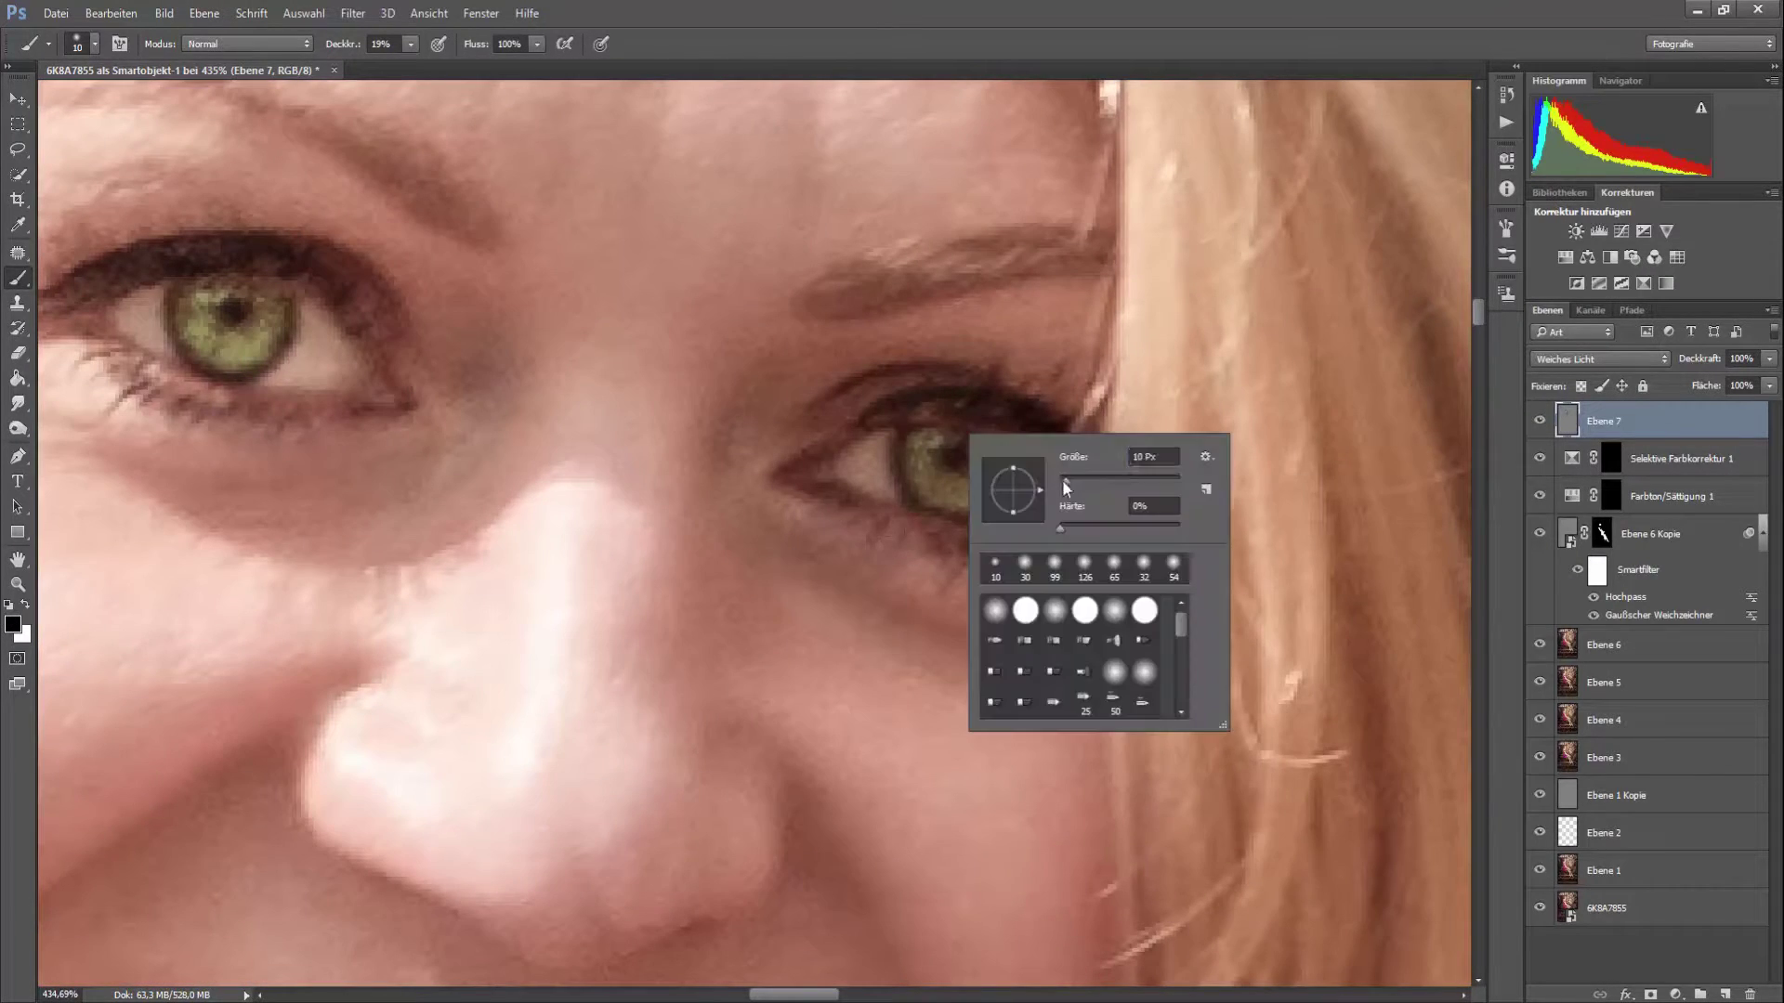
{"action": "key", "text": "Escape"}
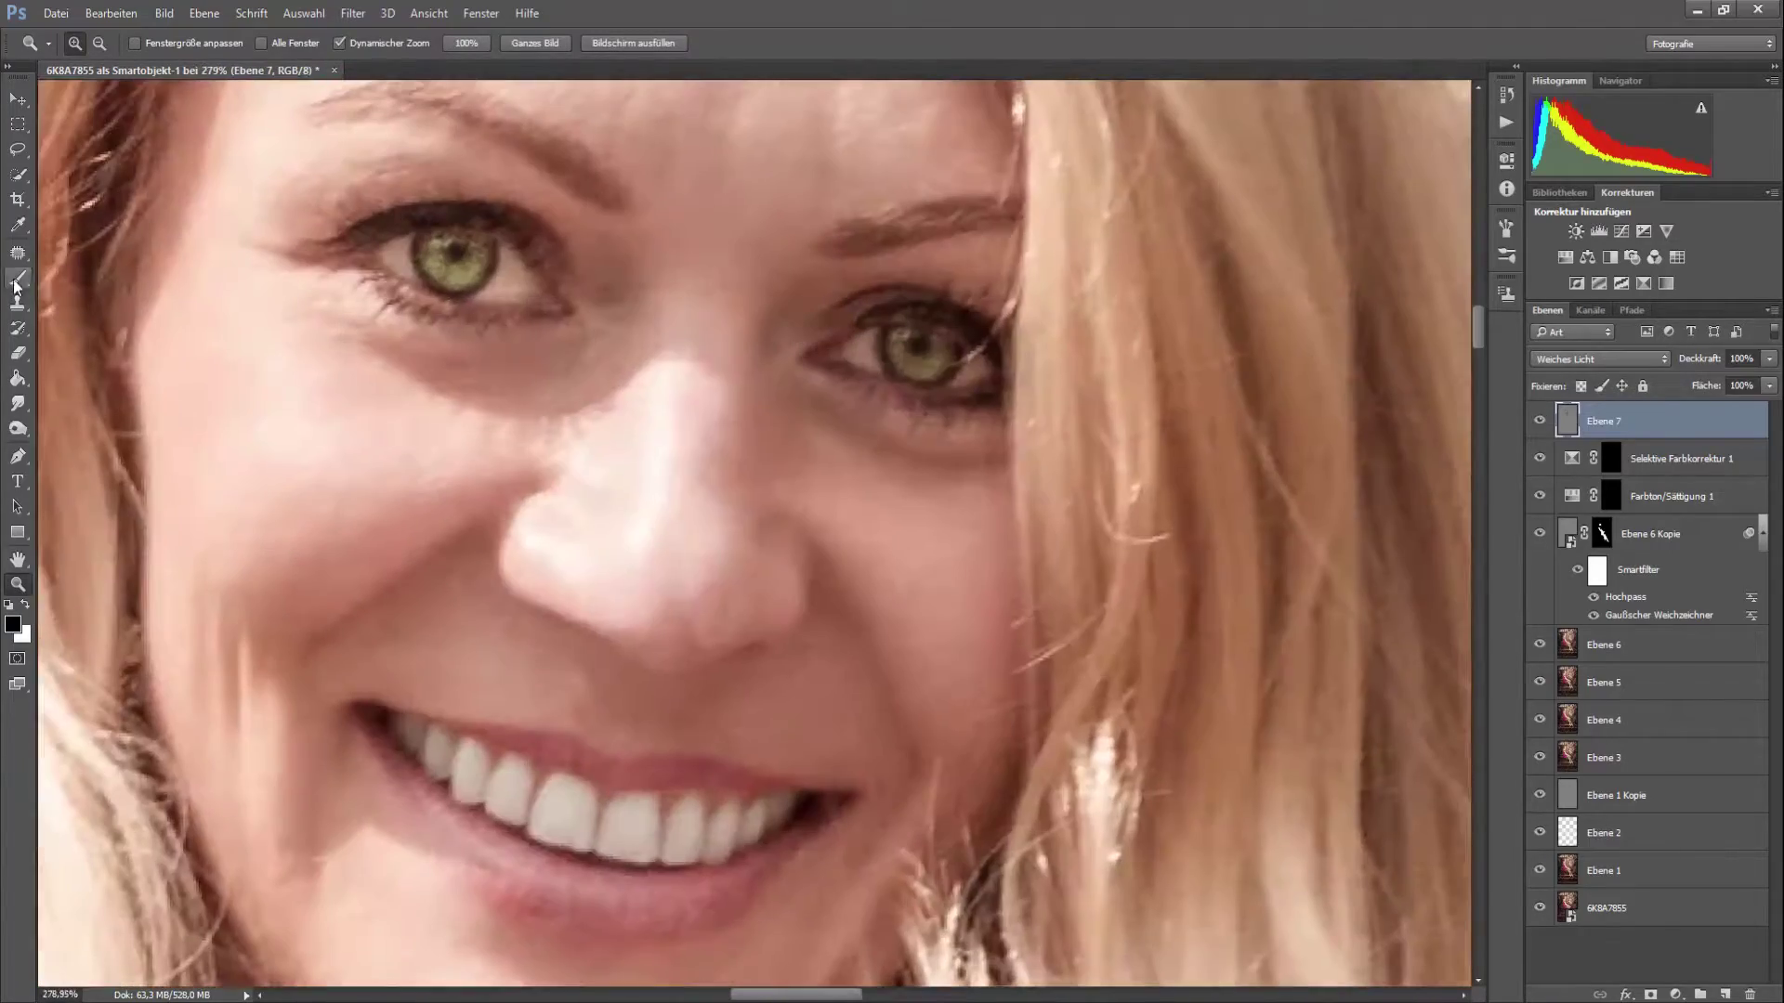
{"action": "left_click", "coordinate": [17, 279]}
{"action": "right_click", "coordinate": [502, 372]}
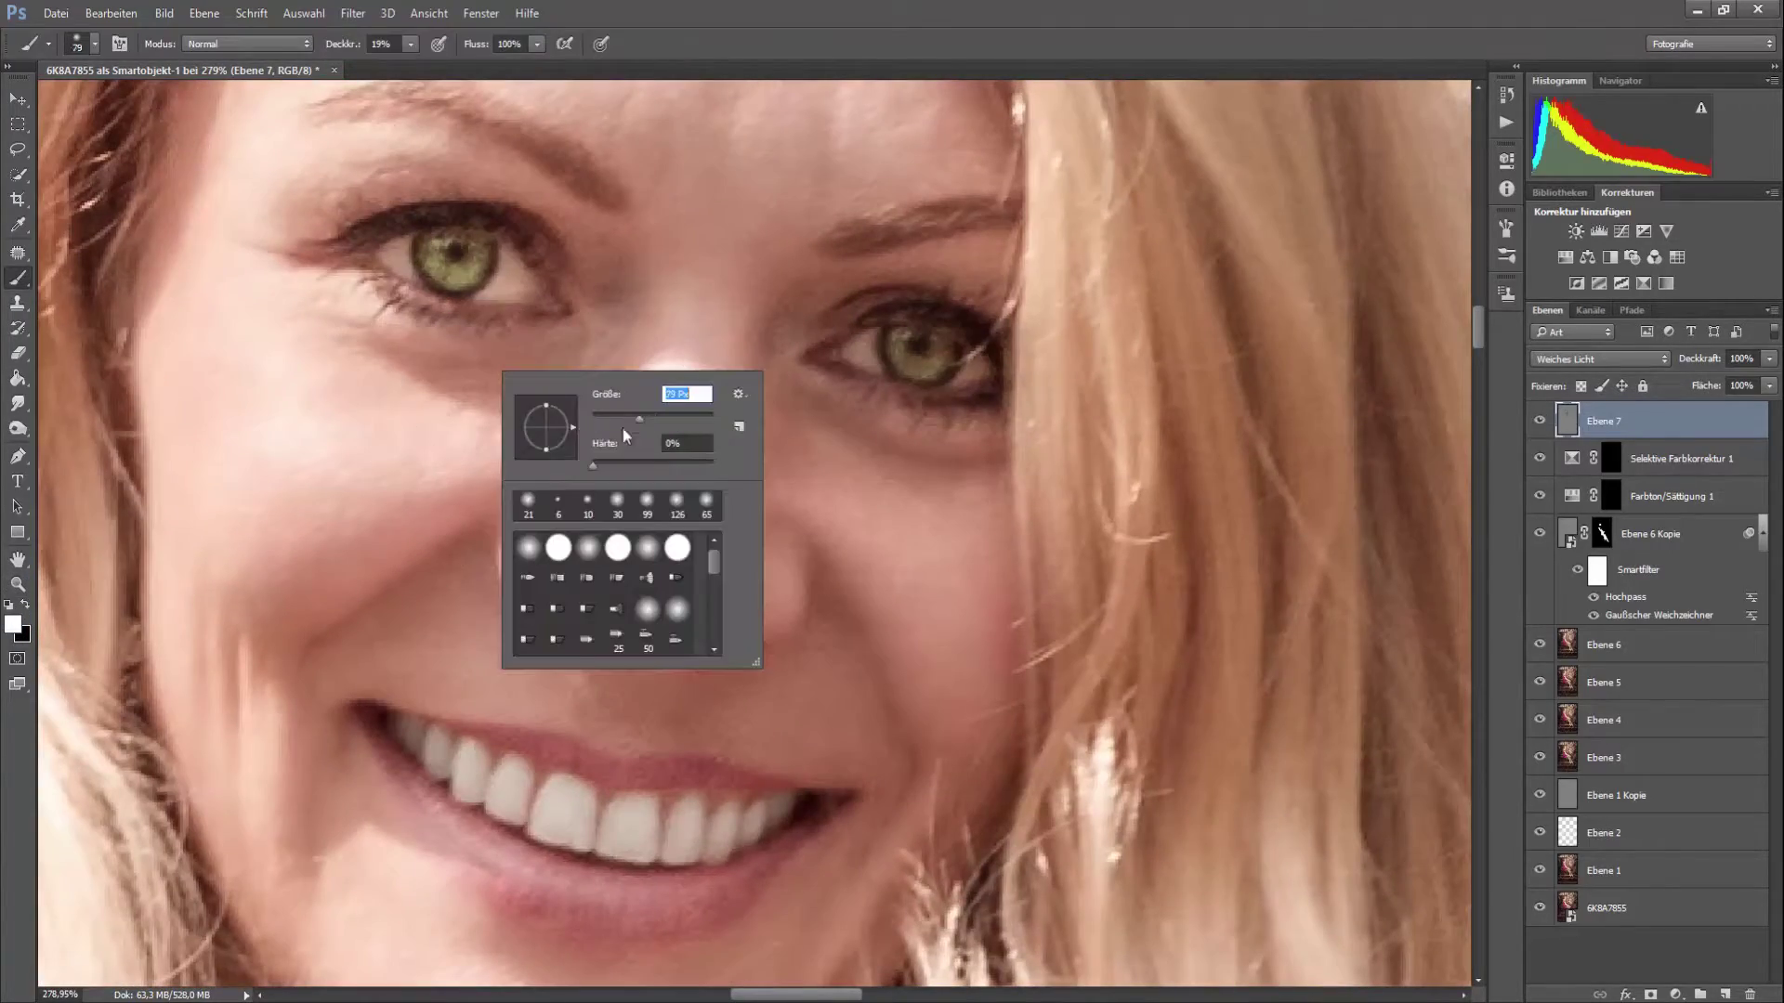
{"action": "key", "text": "Escape"}
- Ready the Brush on Ebene 7, swapping between white and black, and scroll to the legs
{"action": "key", "text": "x"}
{"action": "key", "text": "z"}
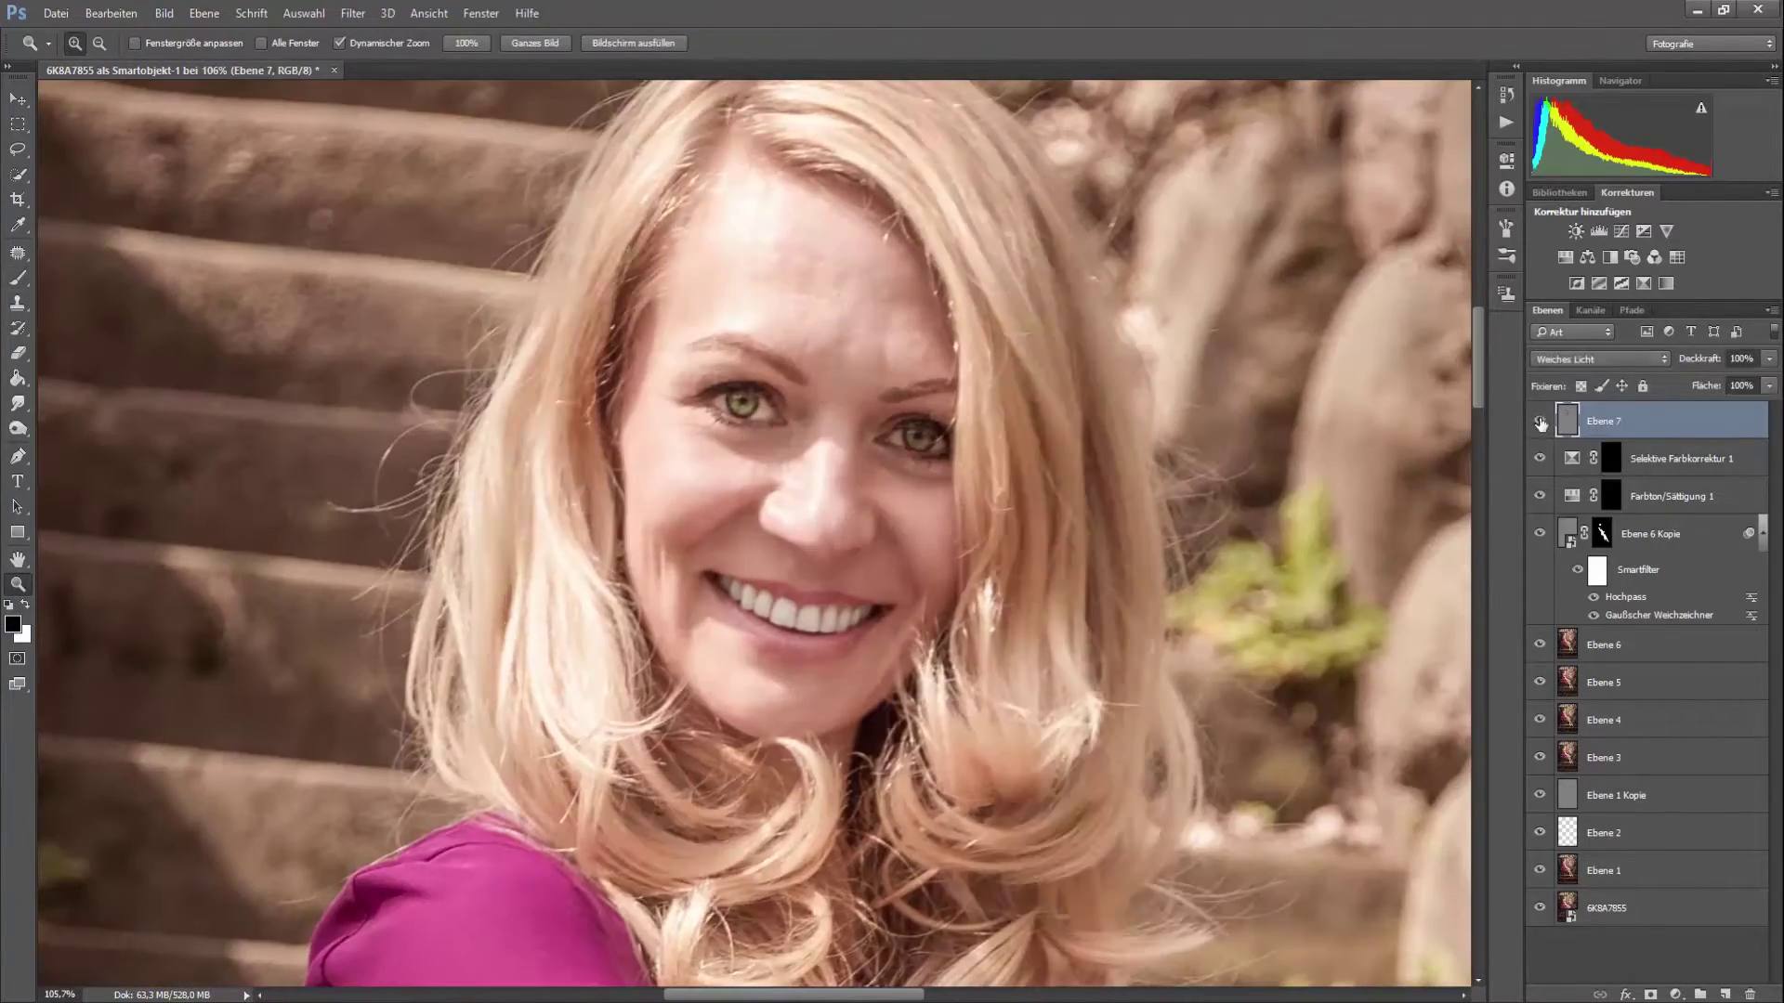
{"action": "key", "text": "b"}
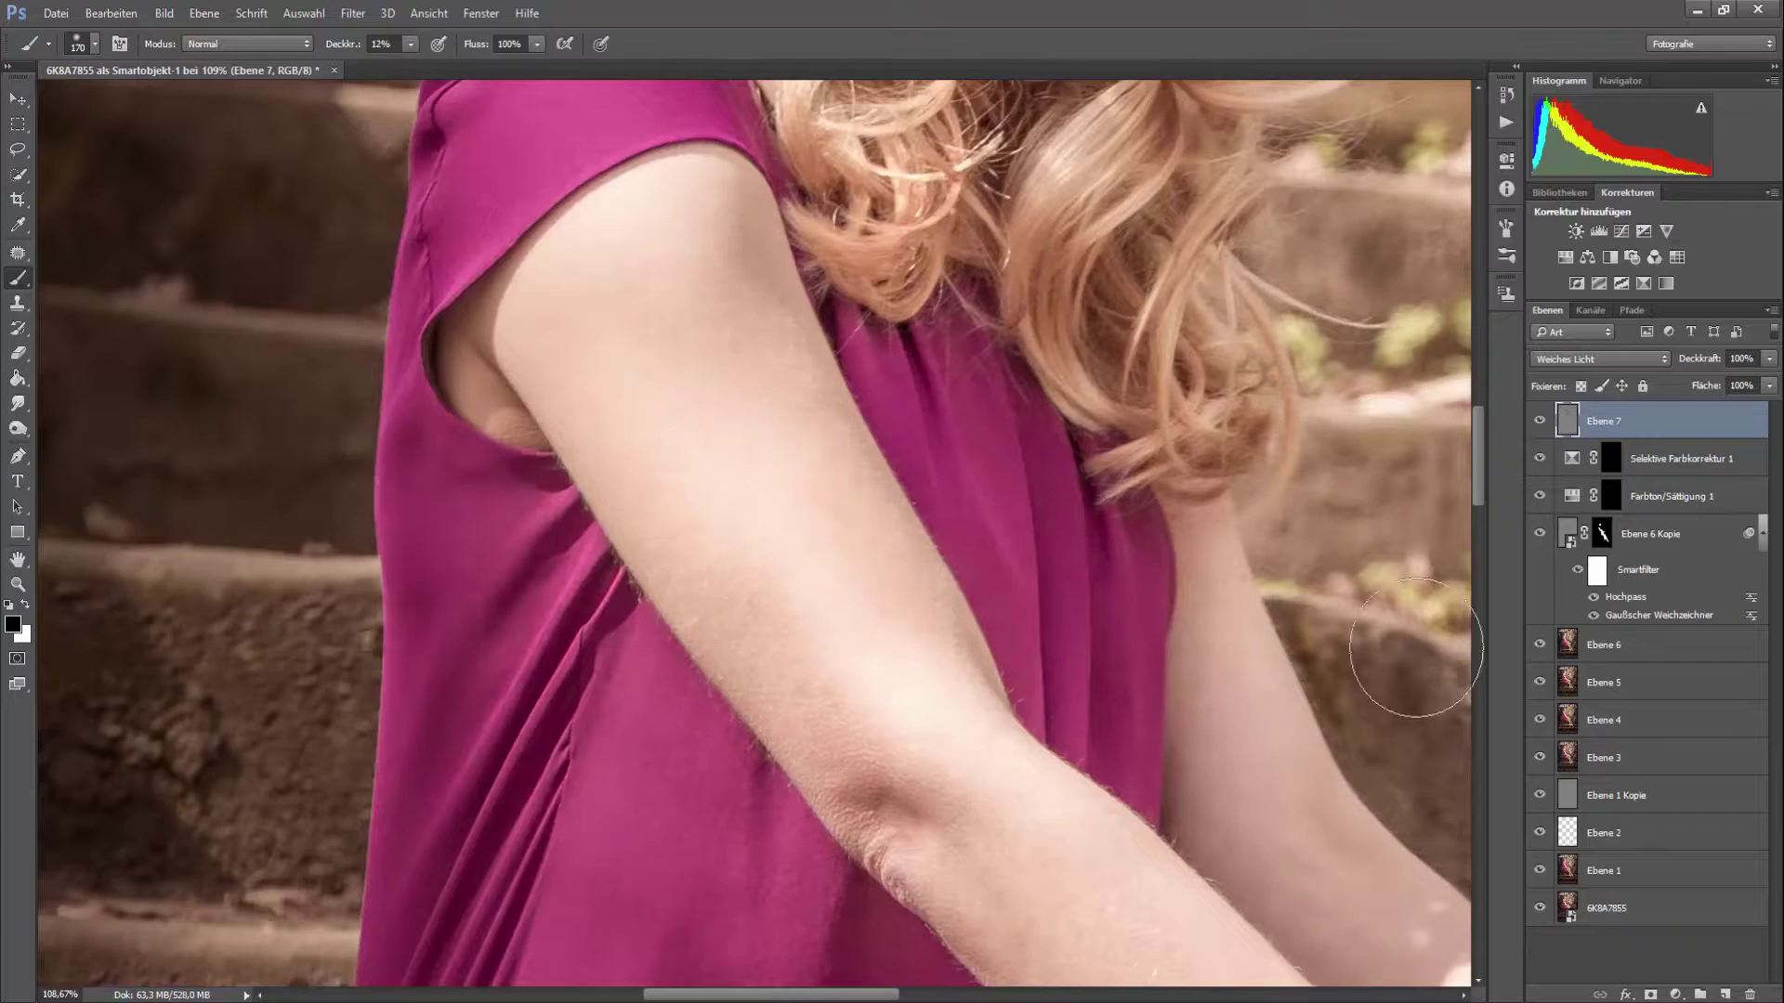
{"action": "scroll", "coordinate": [884, 450], "scroll_direction": "down", "scroll_amount": 5}
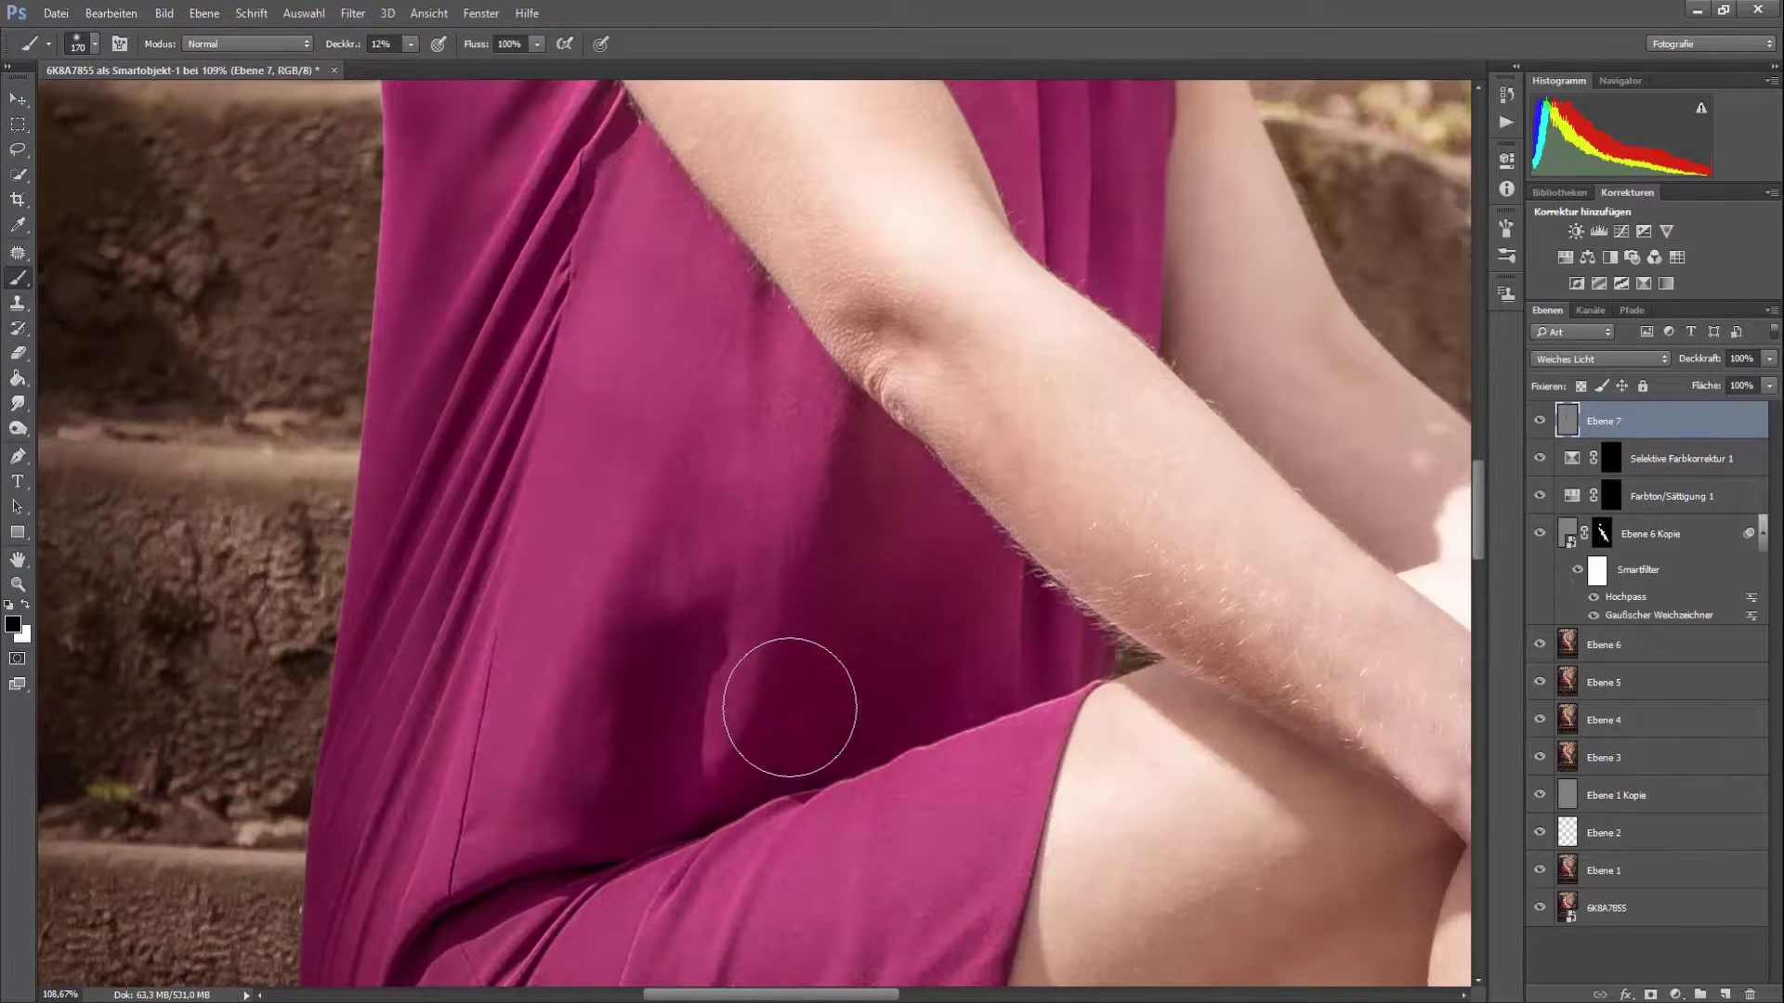
{"action": "scroll", "coordinate": [789, 707], "scroll_direction": "up", "scroll_amount": 5}
{"action": "scroll", "coordinate": [686, 247], "scroll_direction": "down", "scroll_amount": 6}
{"action": "key", "text": "x"}
{"action": "scroll", "coordinate": [1343, 558], "scroll_direction": "right", "scroll_amount": 5}
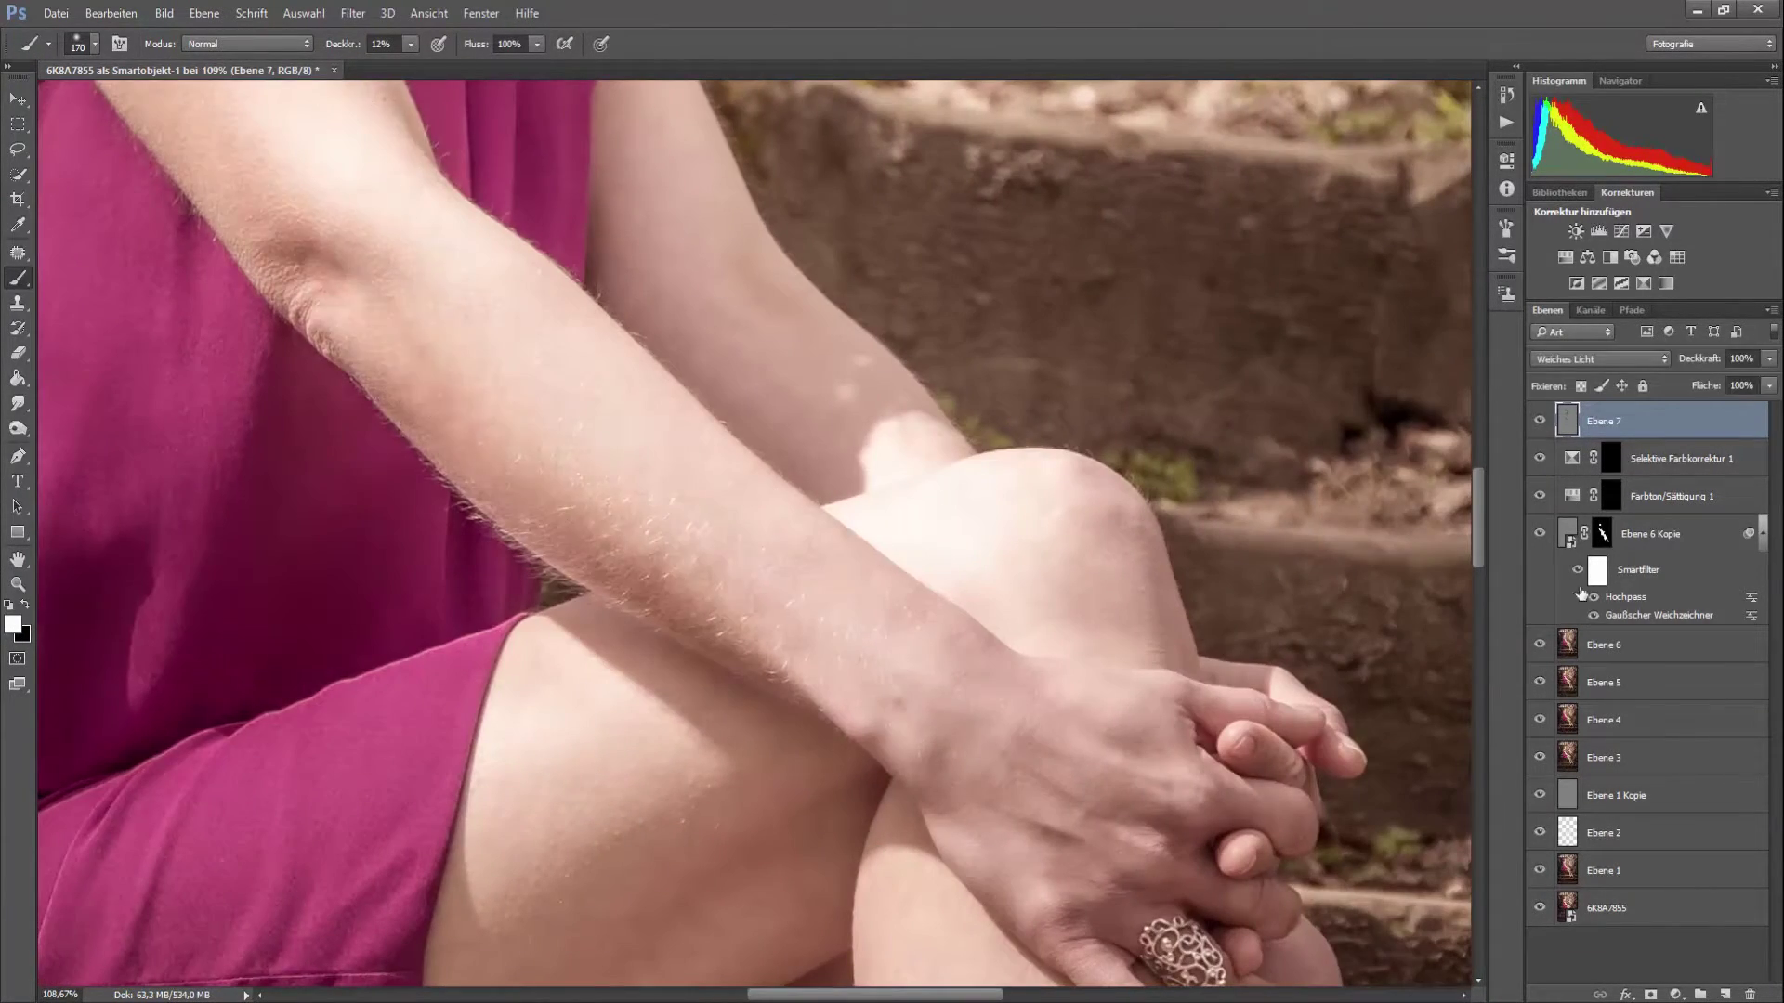
{"action": "scroll", "coordinate": [517, 319], "scroll_direction": "up", "scroll_amount": 5}
{"action": "scroll", "coordinate": [517, 319], "scroll_direction": "left", "scroll_amount": 3}
- Set the brush size to 41 and zoom in on the legs and feet
{"action": "right_click", "coordinate": [927, 519]}
{"action": "type", "text": "41 Px"}
{"action": "key", "text": "Return"}
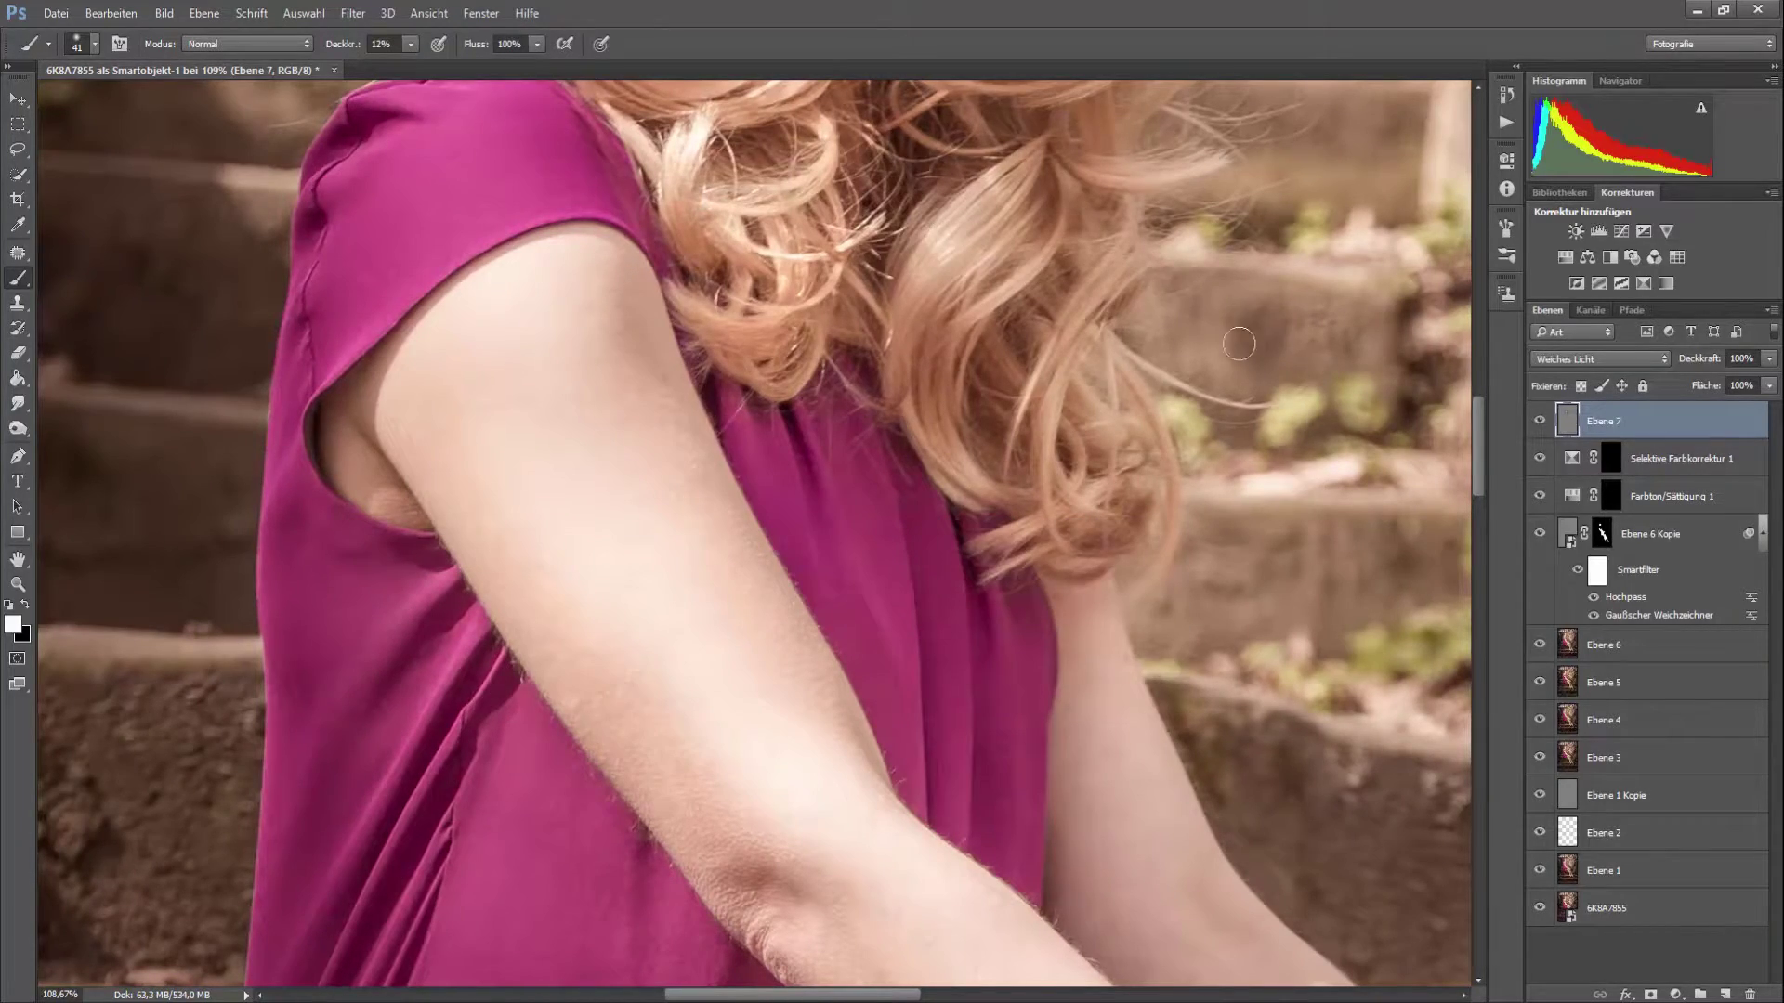
{"action": "scroll", "coordinate": [1238, 343], "scroll_direction": "down", "scroll_amount": 5}
{"action": "scroll", "coordinate": [650, 687], "scroll_direction": "down", "scroll_amount": 5}
{"action": "key", "text": "ctrl+0"}
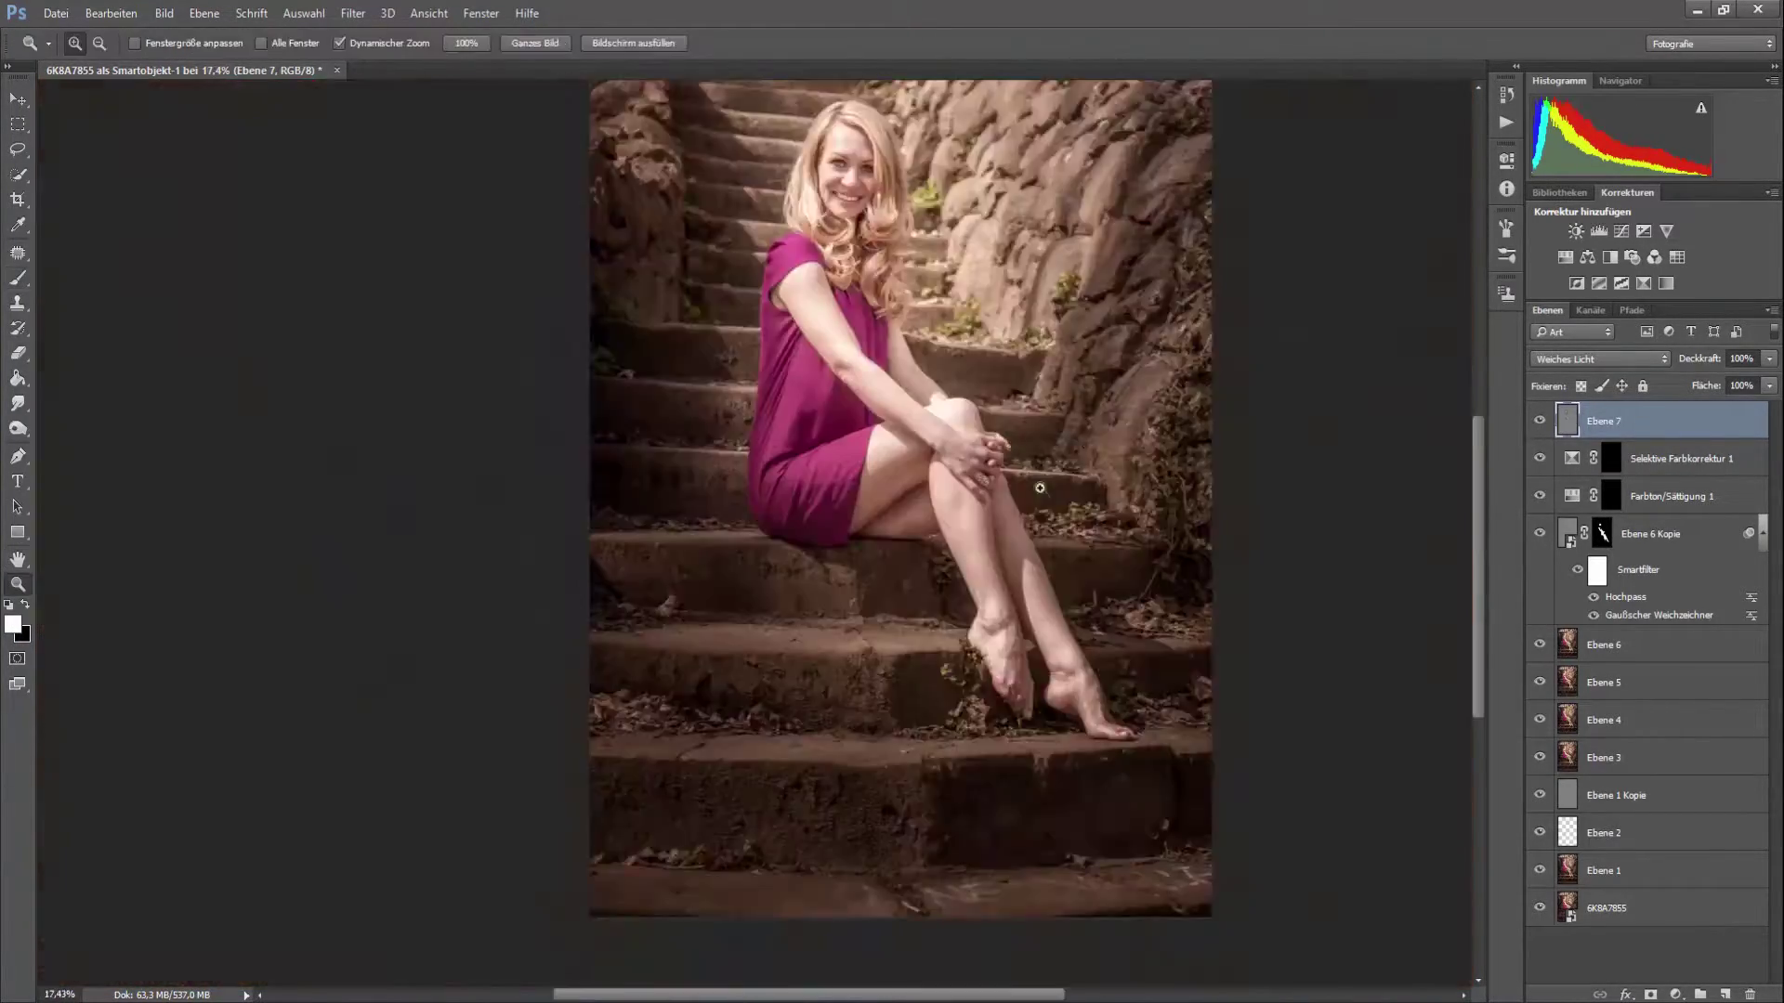
{"action": "key", "text": "z"}
{"action": "left_click", "coordinate": [888, 443]}
- Toggle dodge/burn colour, review the whole photo, then zoom in on the knees and dress
{"action": "scroll", "coordinate": [994, 529], "scroll_direction": "down", "scroll_amount": 5}
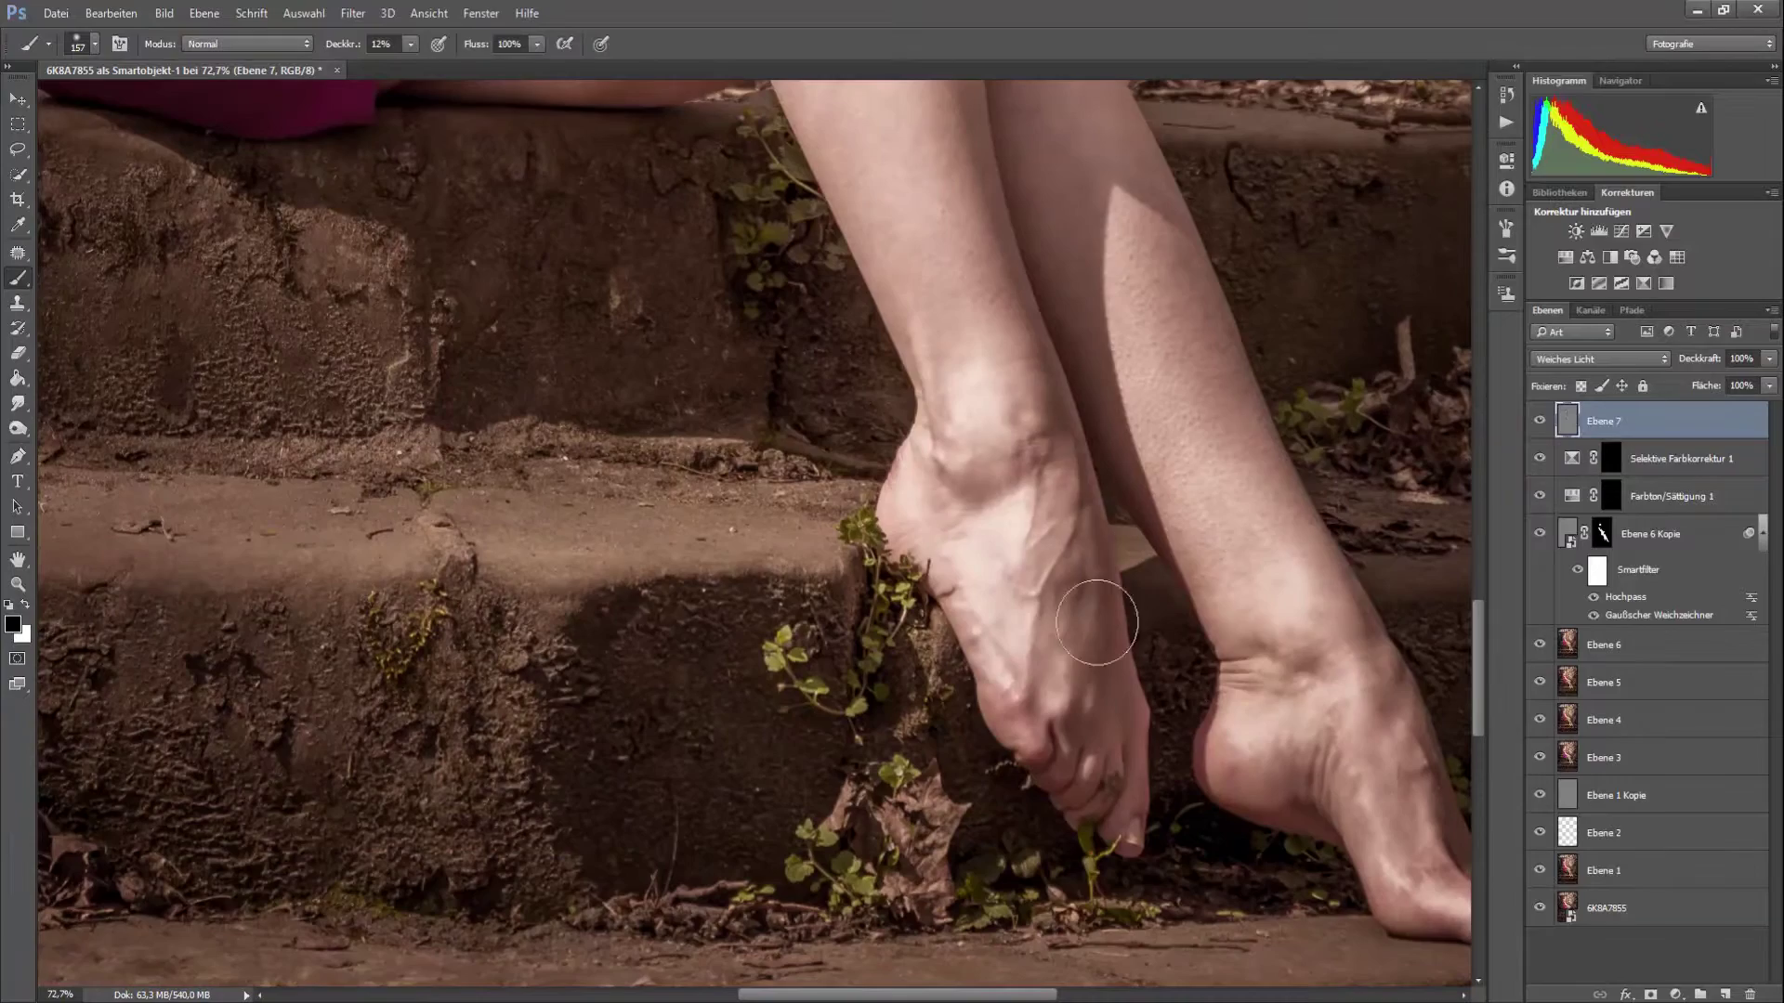
{"action": "scroll", "coordinate": [1012, 557], "scroll_direction": "up", "scroll_amount": 5}
{"action": "key", "text": "x"}
{"action": "scroll", "coordinate": [1078, 606], "scroll_direction": "down", "scroll_amount": 4}
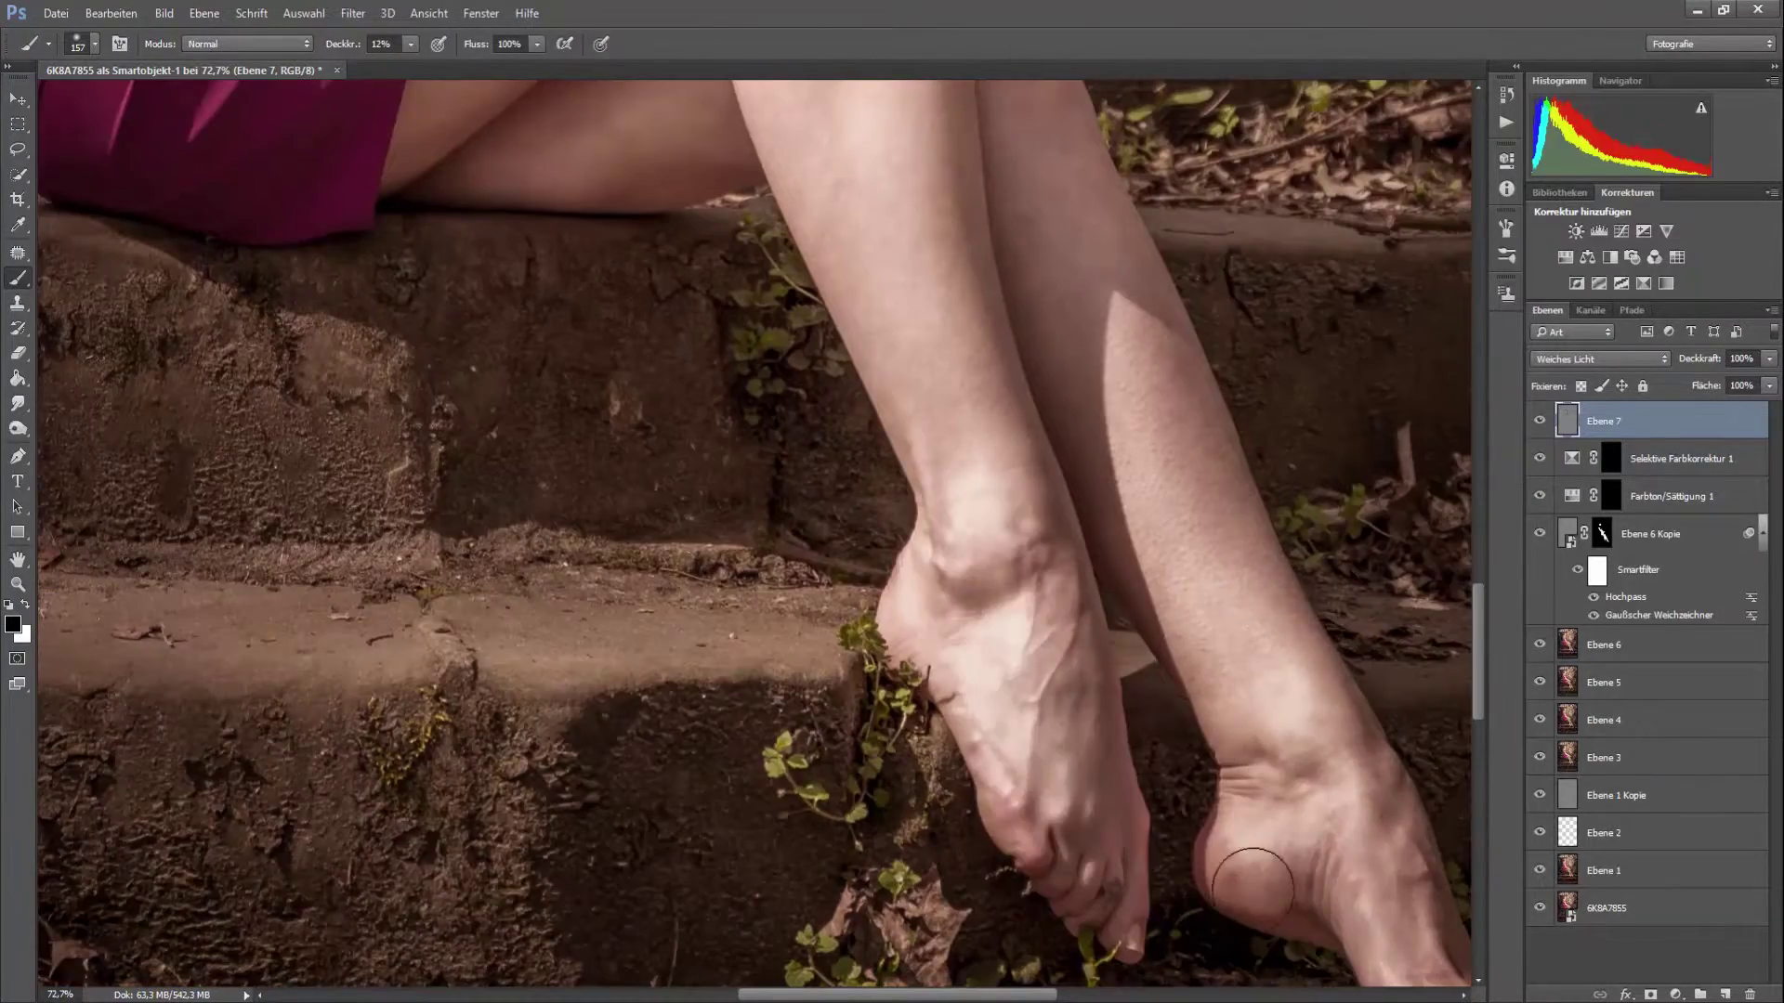
{"action": "key", "text": "ctrl+0"}
{"action": "key", "text": "z"}
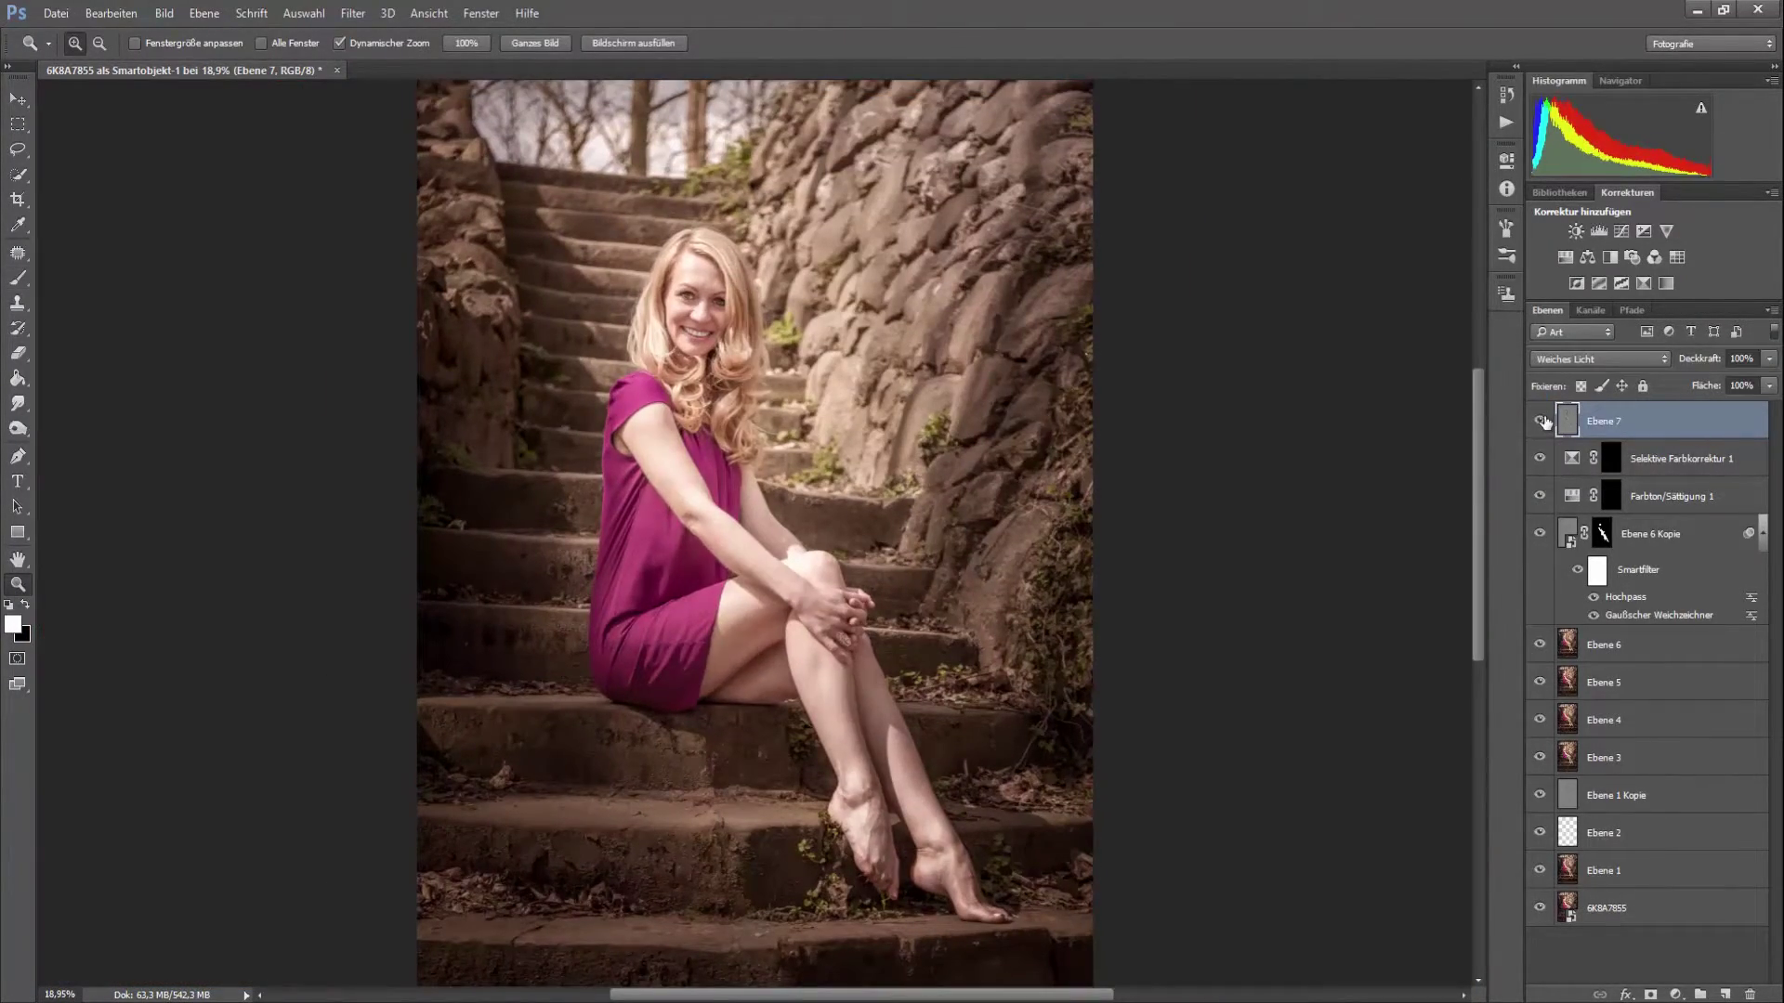
{"action": "left_click_drag", "start_coordinate": [743, 603], "coordinate": [836, 604]}
{"action": "key", "text": "b"}
- Shrink the brush to 71, then 30, alternating white and black paint for fine work
{"action": "right_click", "coordinate": [562, 520]}
{"action": "key", "text": "x"}
{"action": "right_click", "coordinate": [708, 614]}
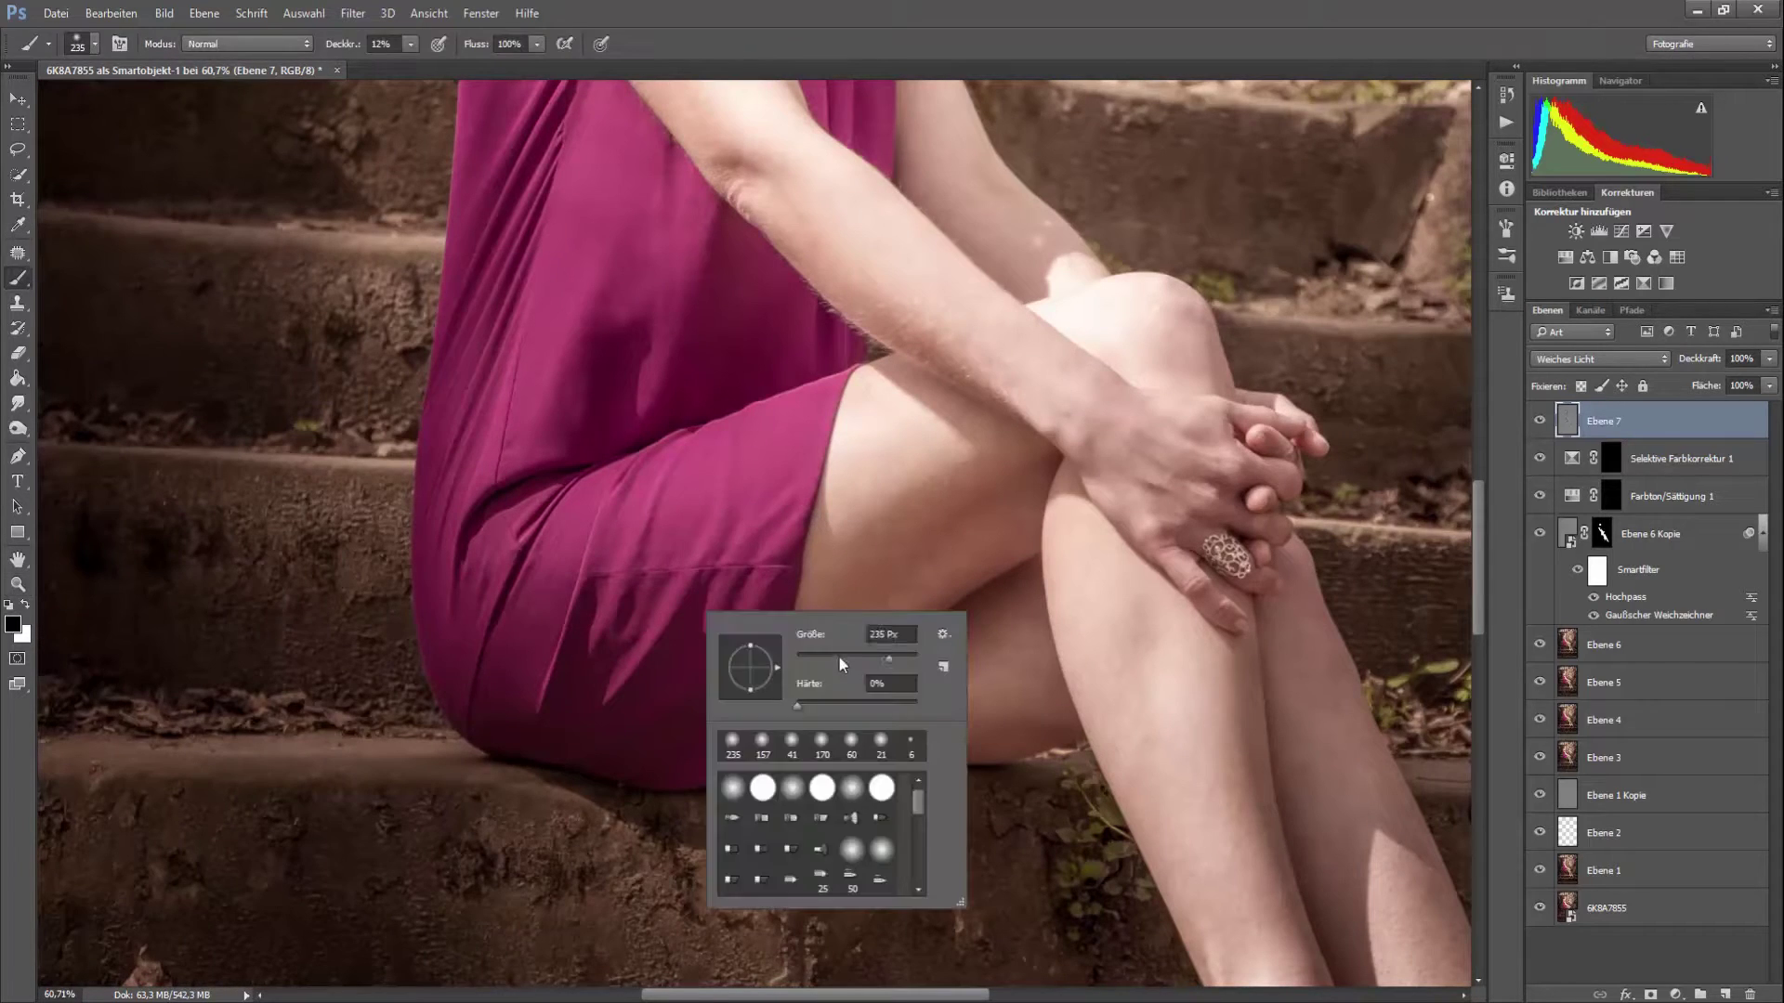
{"action": "left_click", "coordinate": [838, 656]}
{"action": "key", "text": "Return"}
{"action": "key", "text": "x"}
{"action": "right_click", "coordinate": [786, 541]}
{"action": "key", "text": "Return"}
{"action": "key", "text": "x"}
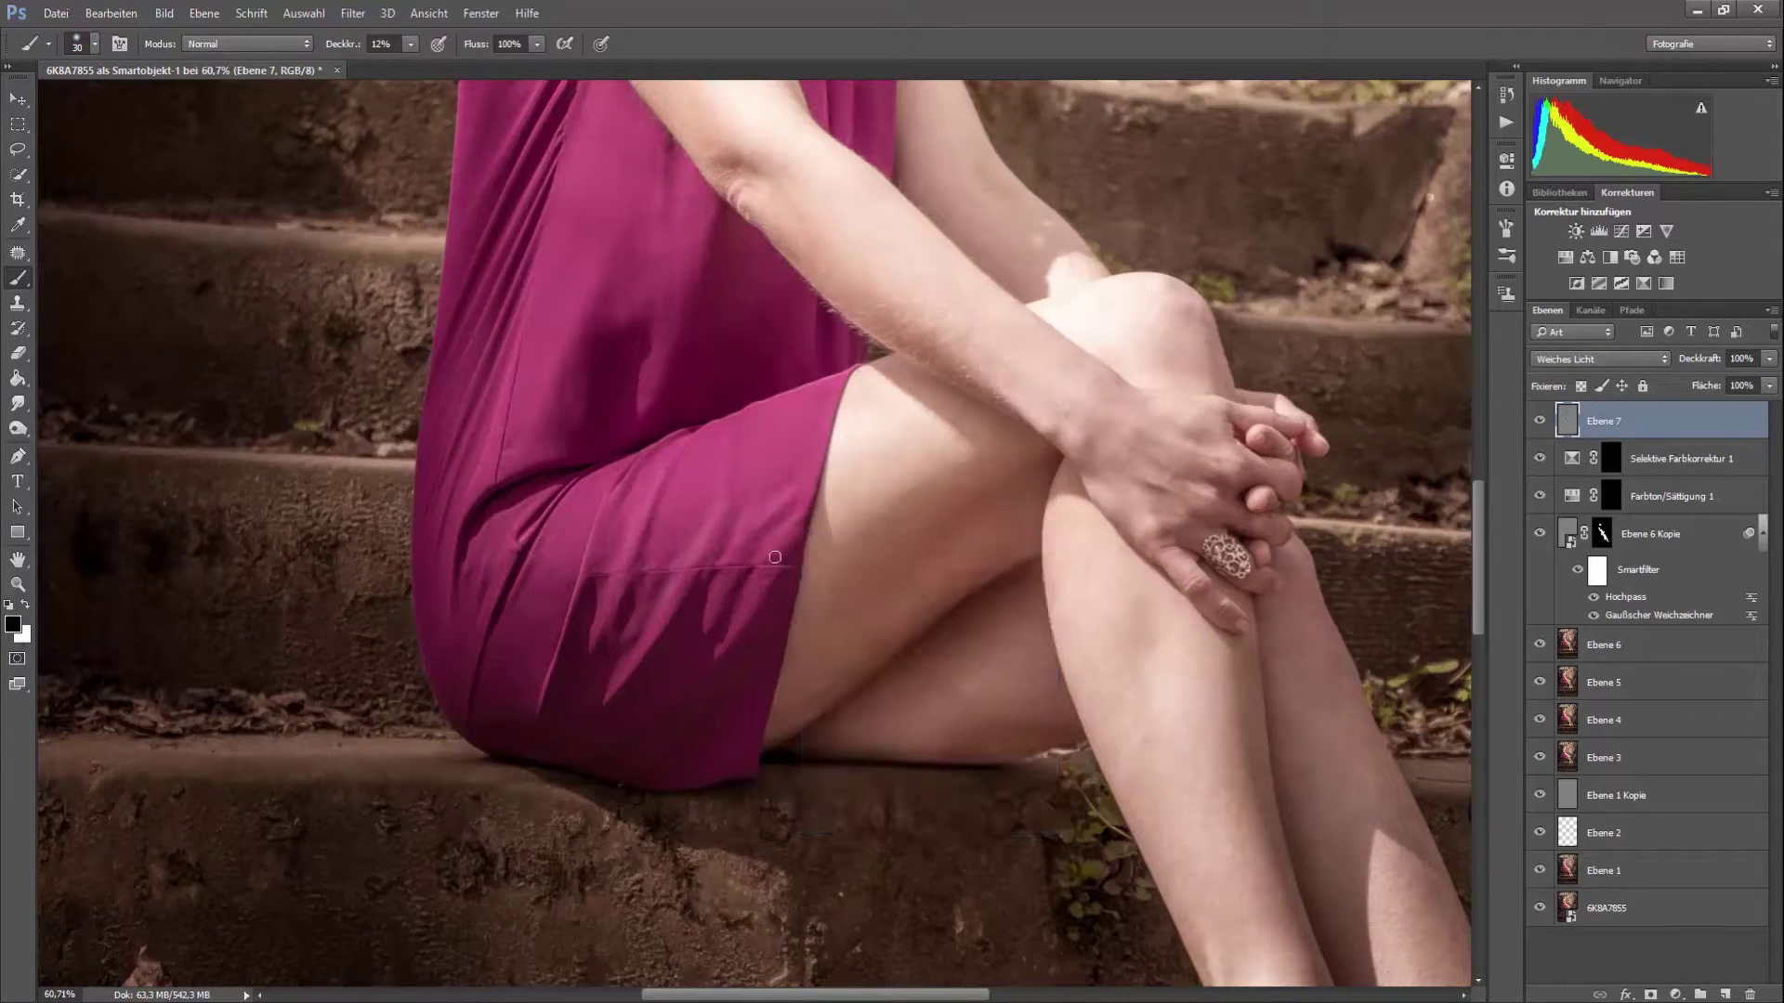
- Enlarge the brush to 145, then zoom out to review the whole photo
{"action": "key", "text": "bracketright"}
{"action": "key", "text": "bracketright"}
{"action": "key", "text": "bracketright"}
{"action": "right_click", "coordinate": [822, 299]}
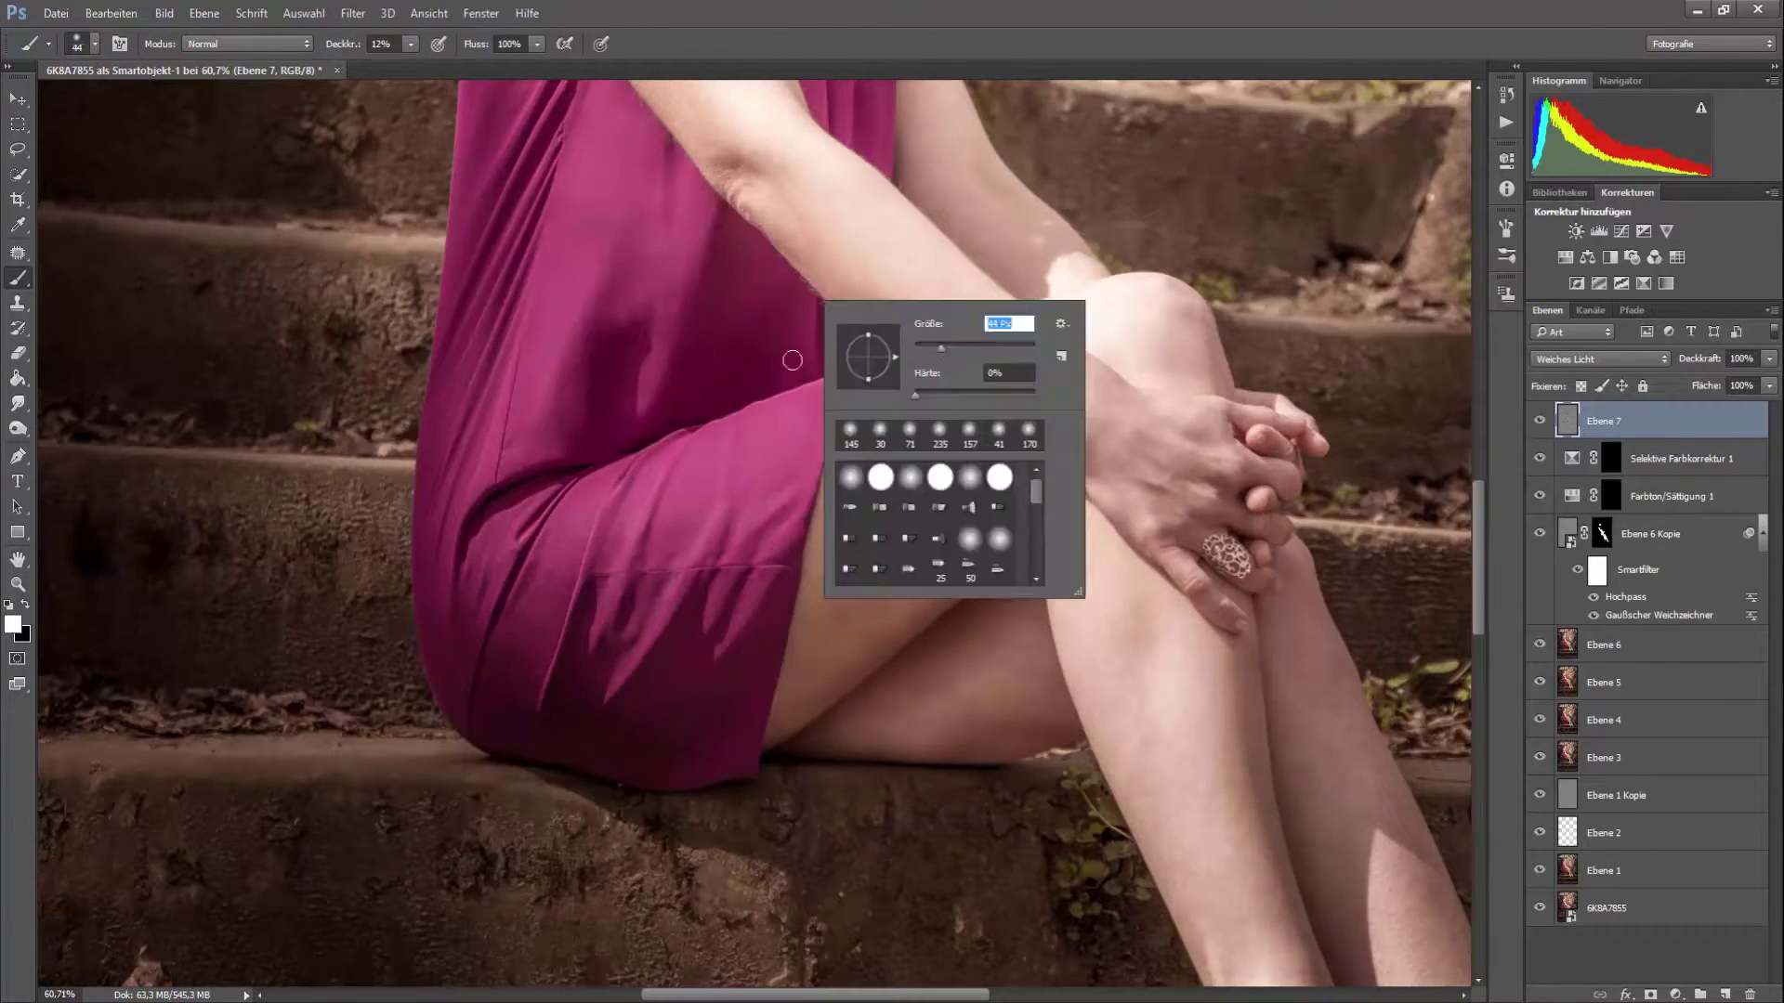
{"action": "key", "text": "Escape"}
{"action": "key", "text": "z"}
{"action": "left_click_drag", "start_coordinate": [809, 279], "coordinate": [893, 252]}
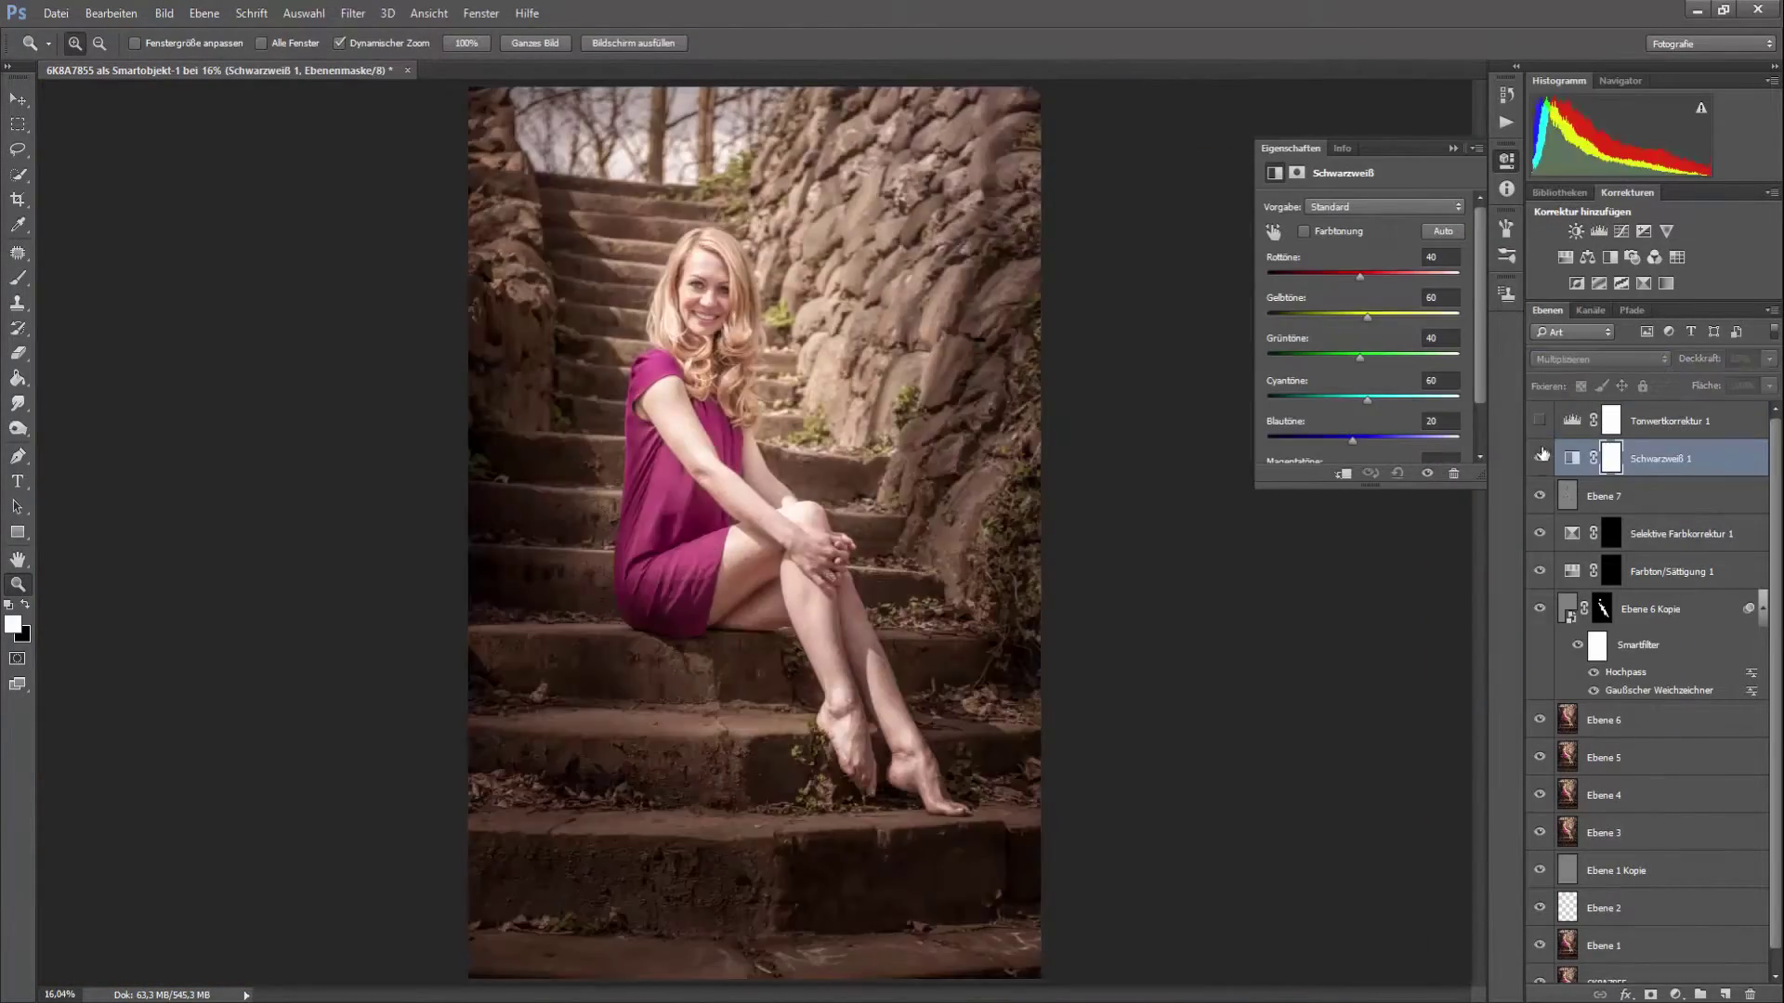
- Show Tonwertkorrektur 1, add Selektive Farbkorrektur, and place a Camera Raw radial filter around the woman
{"action": "left_click", "coordinate": [1539, 420]}
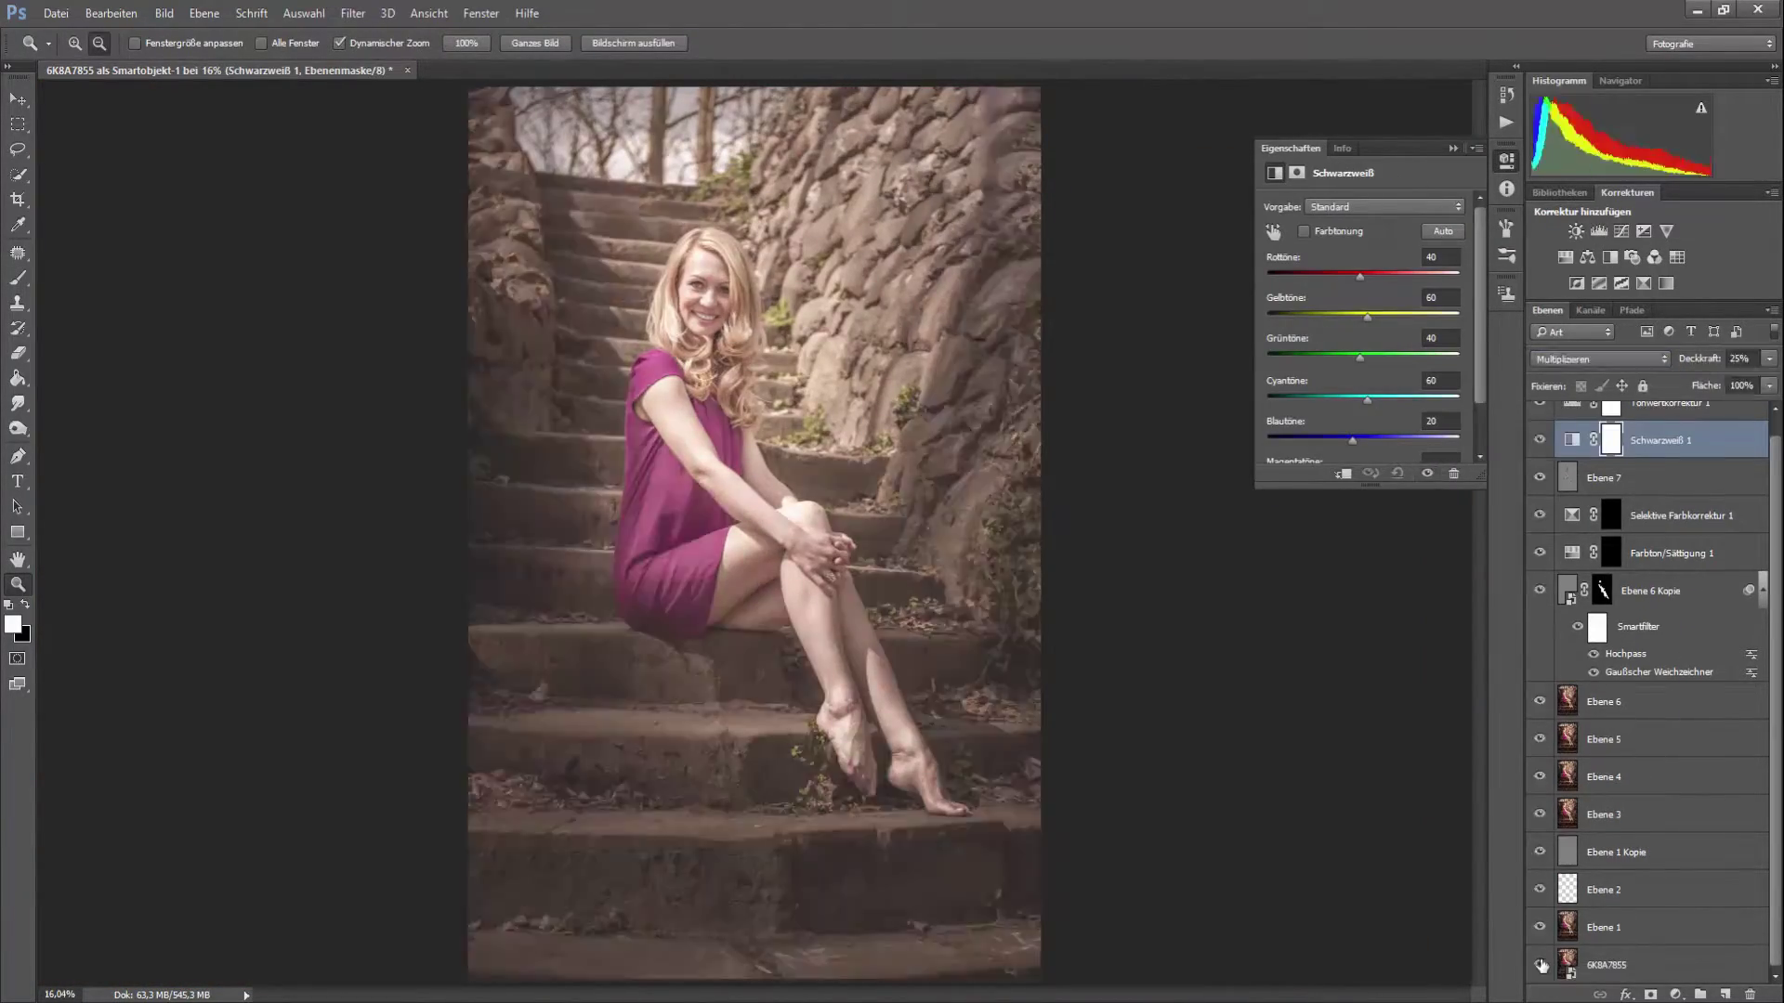
{"action": "left_click", "coordinate": [1663, 420]}
{"action": "left_click", "coordinate": [1644, 283]}
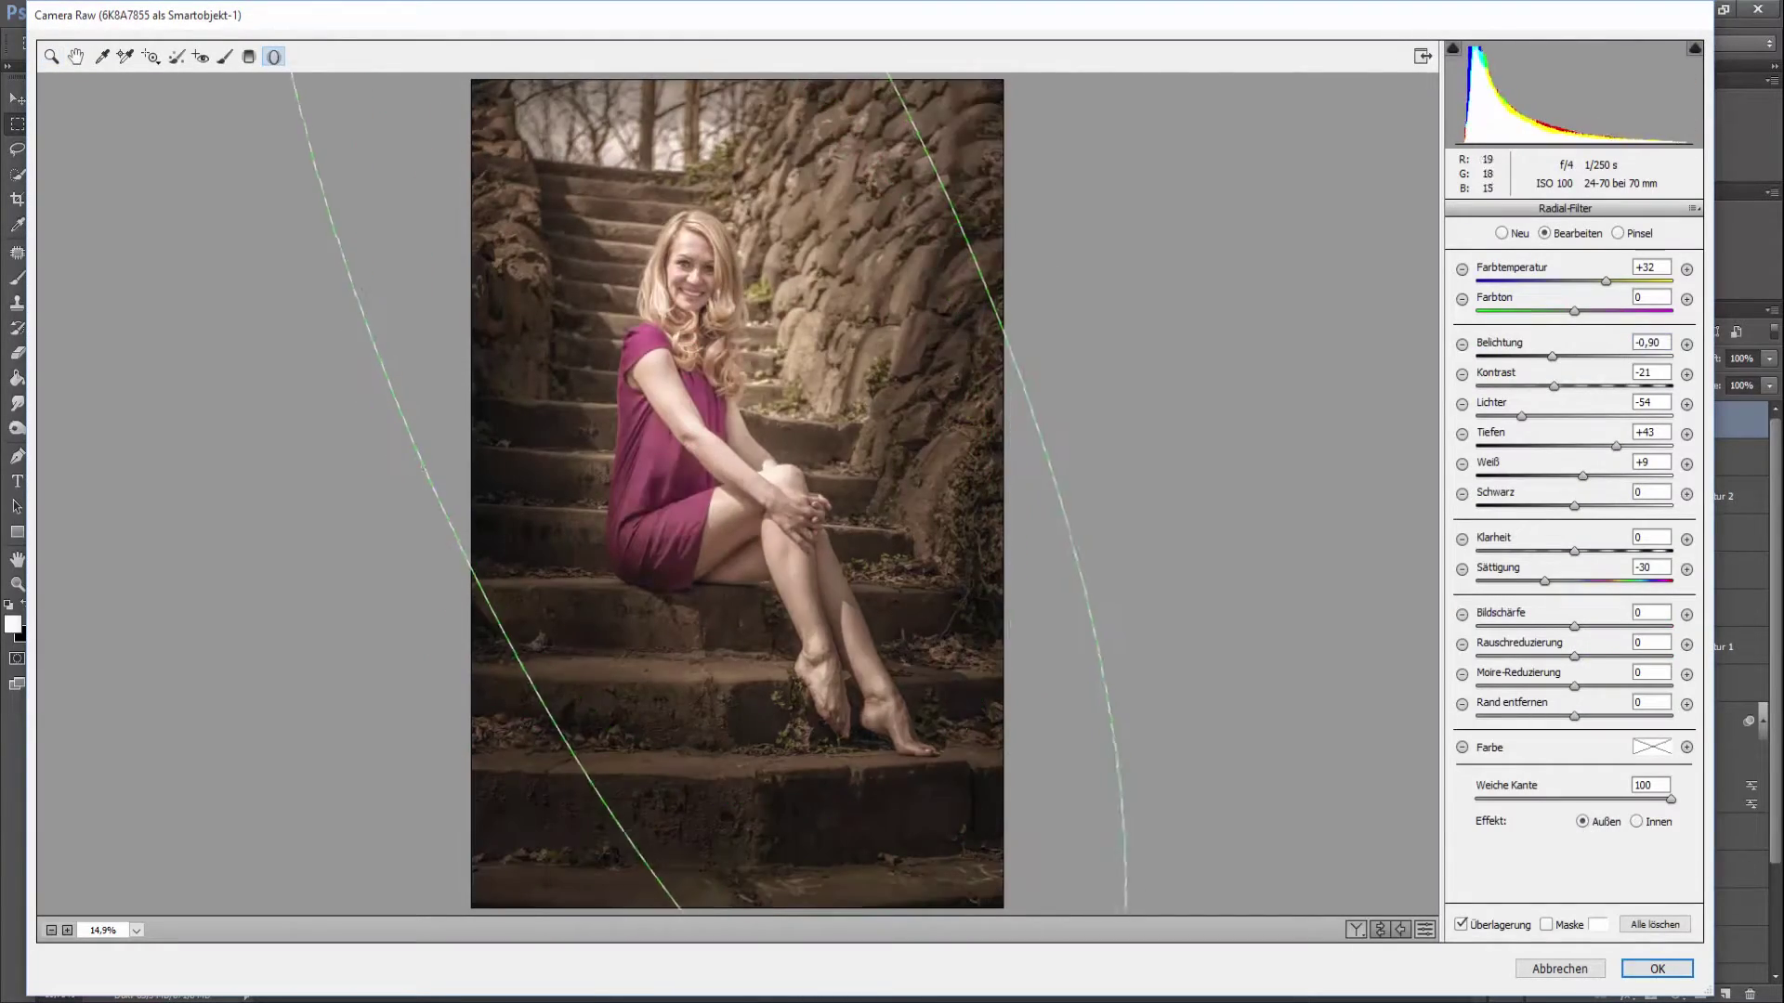
{"action": "left_click_drag", "start_coordinate": [954, 225], "coordinate": [1085, 453]}
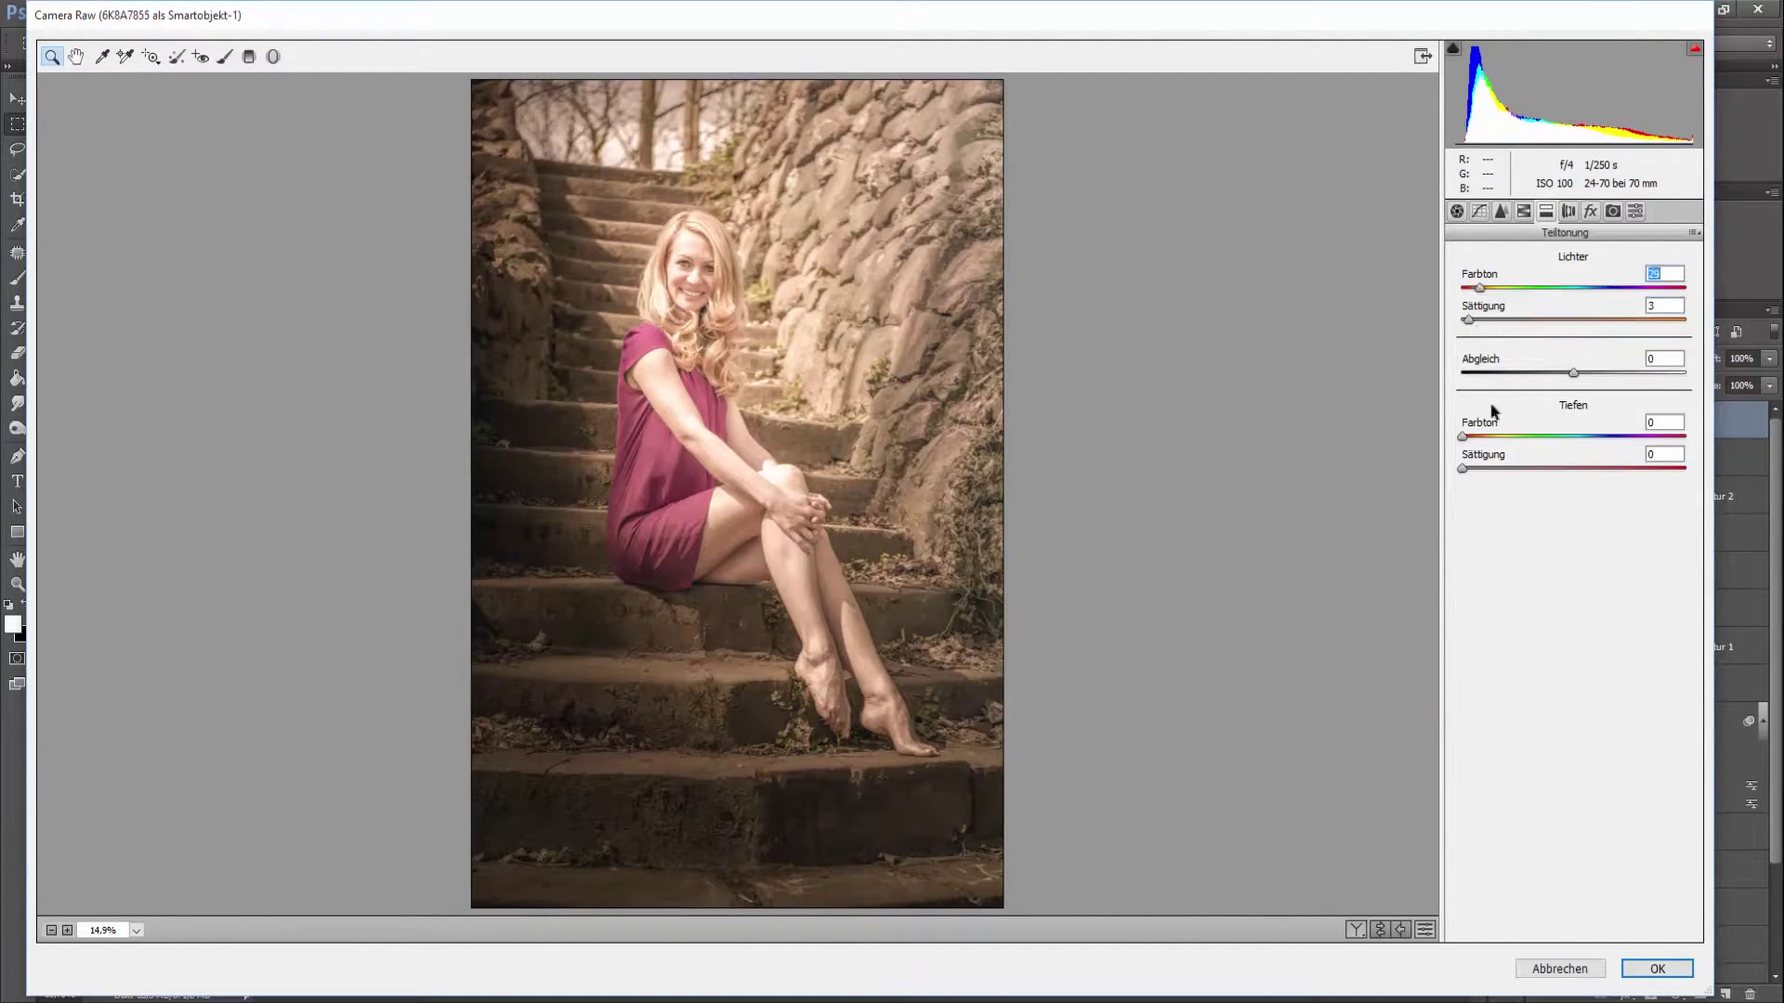
{"action": "left_click", "coordinate": [1380, 930]}
- Add Helligkeit/Kontrast and a Farbton/Sättigung layer at -15 saturation and 19% opacity
{"action": "left_click", "coordinate": [1657, 969]}
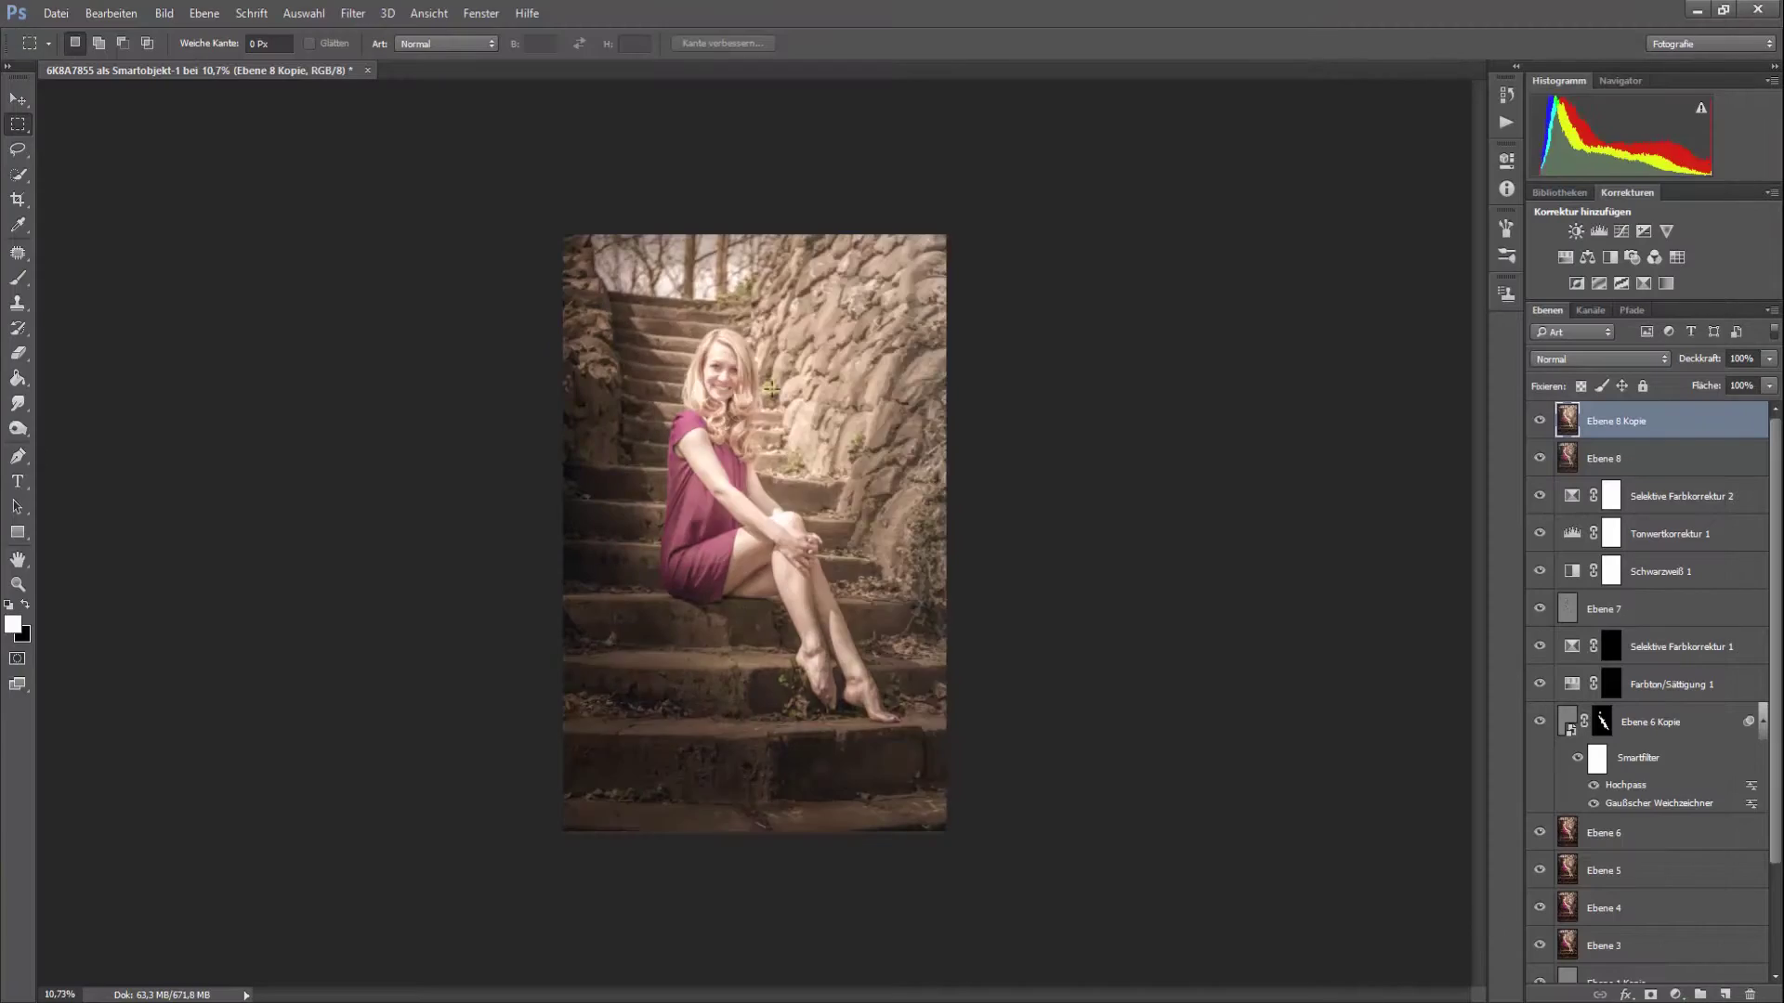
{"action": "left_click", "coordinate": [1576, 230]}
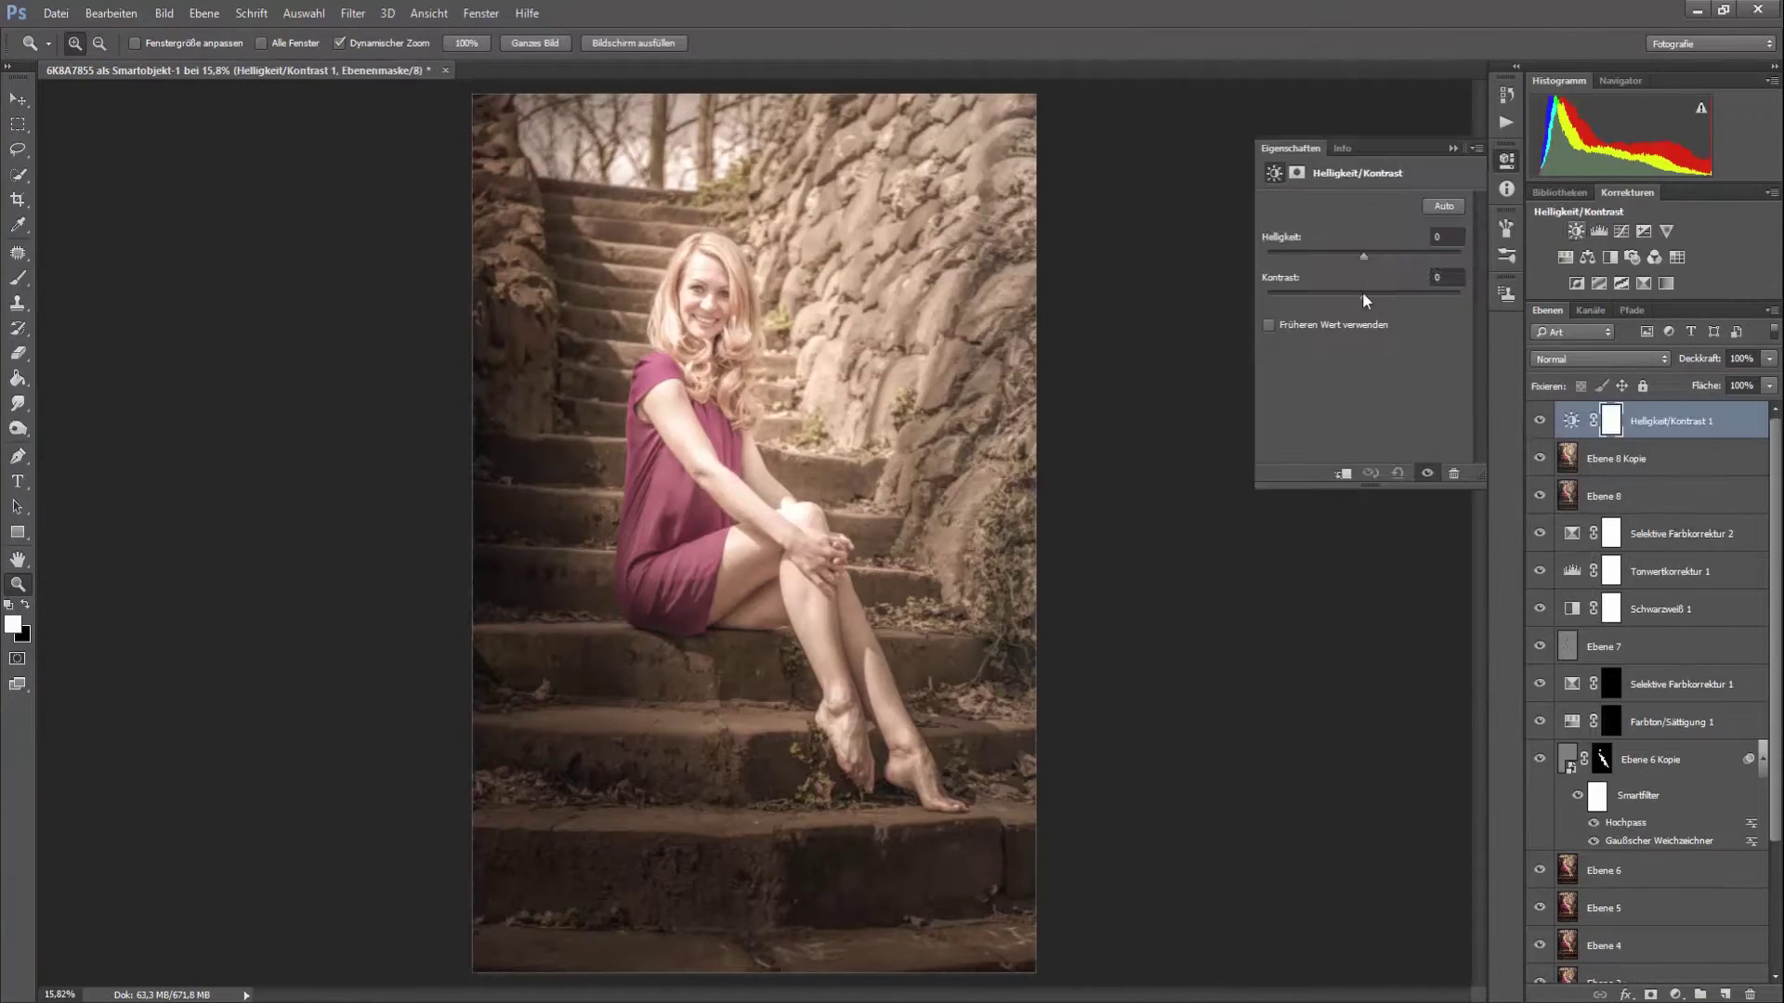
{"action": "left_click", "coordinate": [1565, 257]}
{"action": "left_click_drag", "start_coordinate": [1363, 319], "coordinate": [1348, 319]}
{"action": "left_click", "coordinate": [1769, 358]}
{"action": "left_click_drag", "start_coordinate": [1740, 386], "coordinate": [1691, 387]}
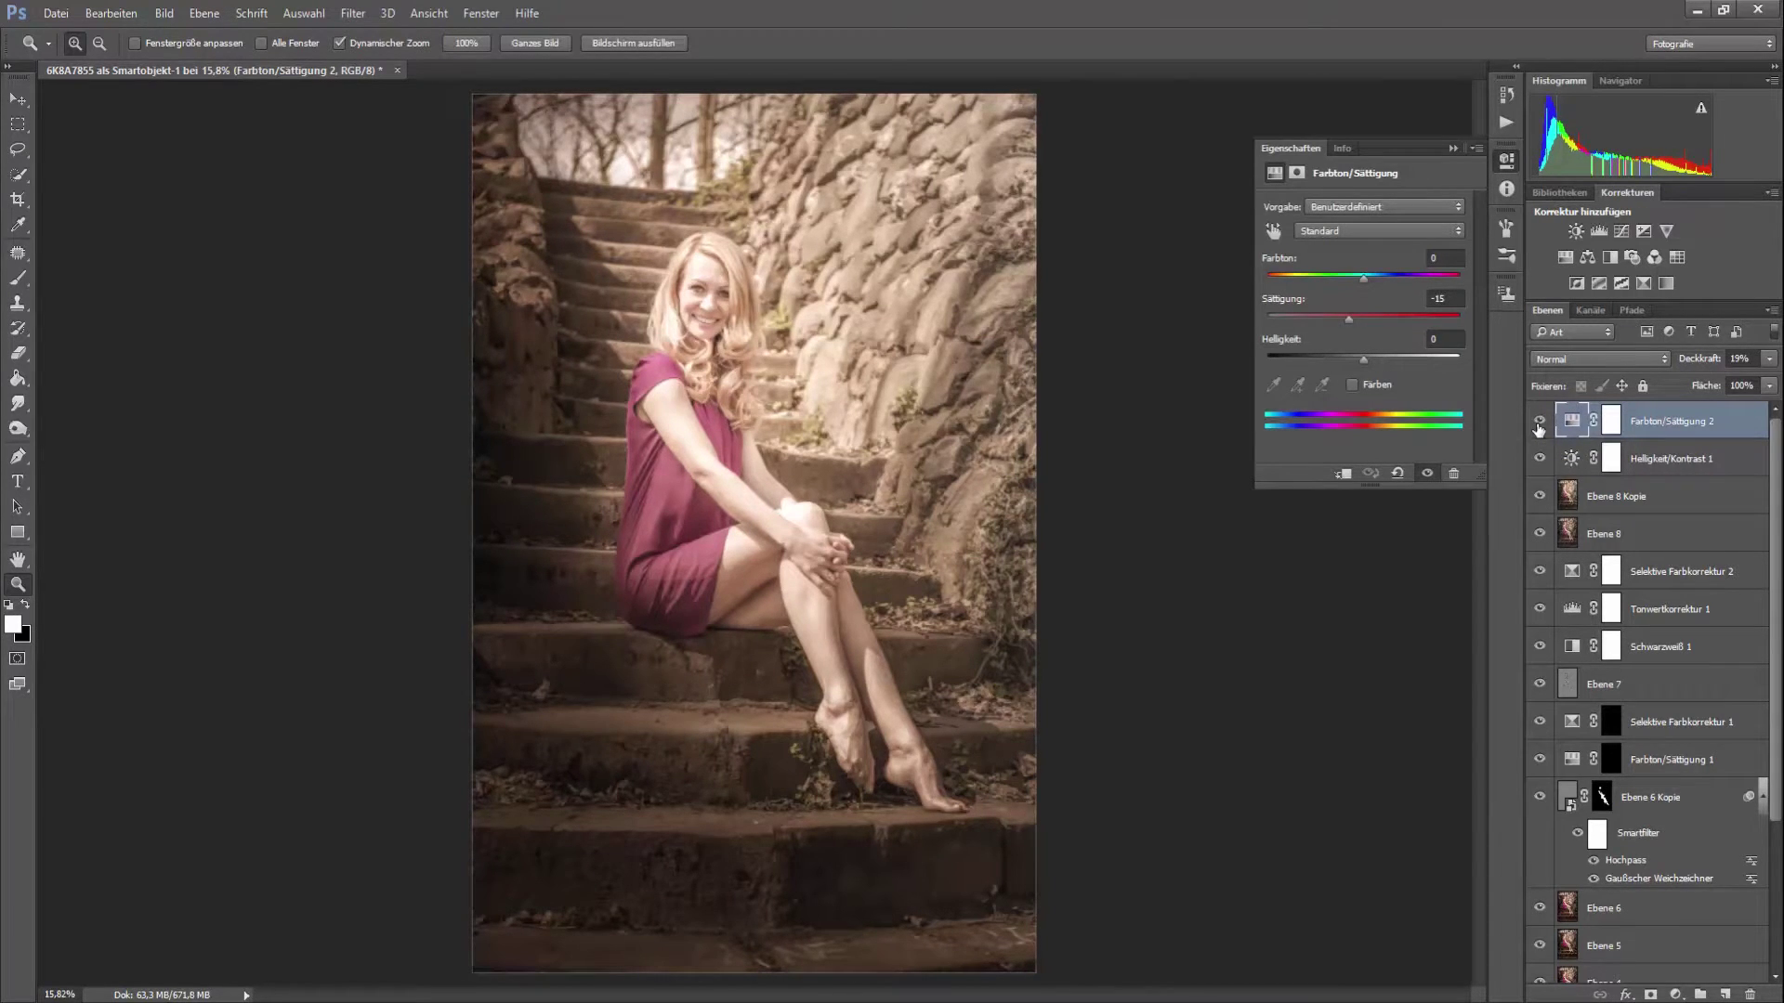
- Set Ebene 8 Kopie to 31%, compare against the original, and stamp visible layers
{"action": "left_click", "coordinate": [1547, 501]}
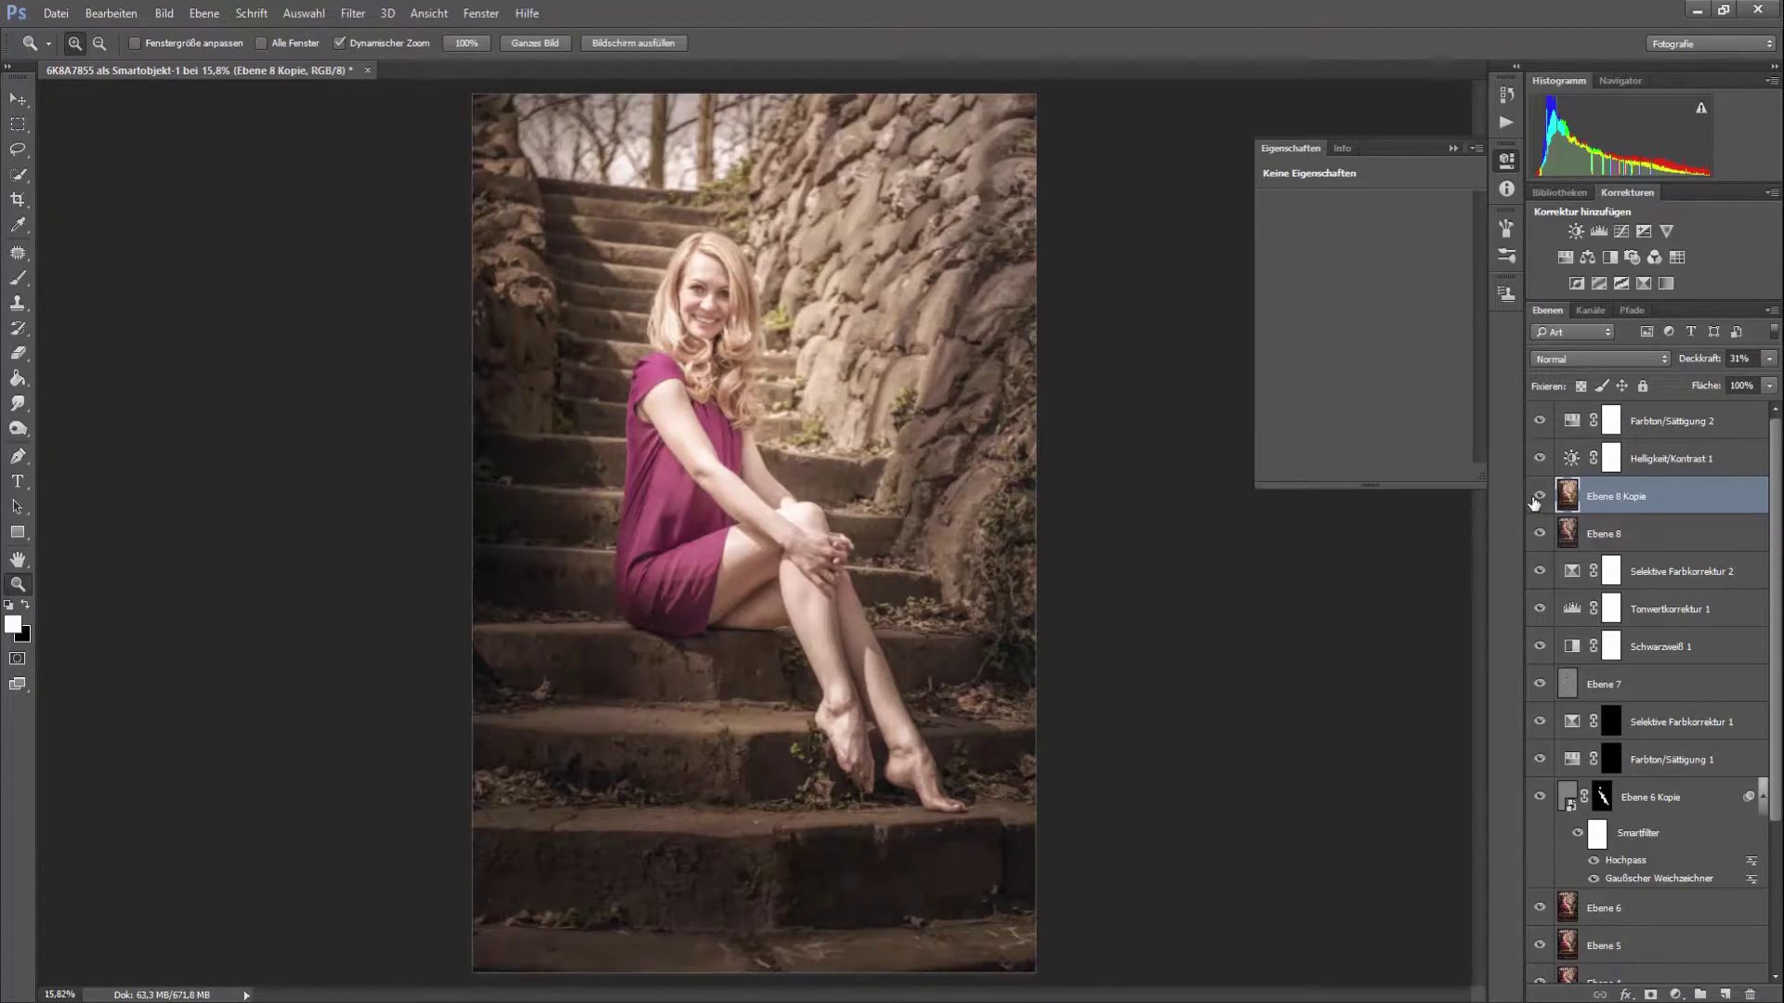
{"action": "left_click", "coordinate": [1266, 156]}
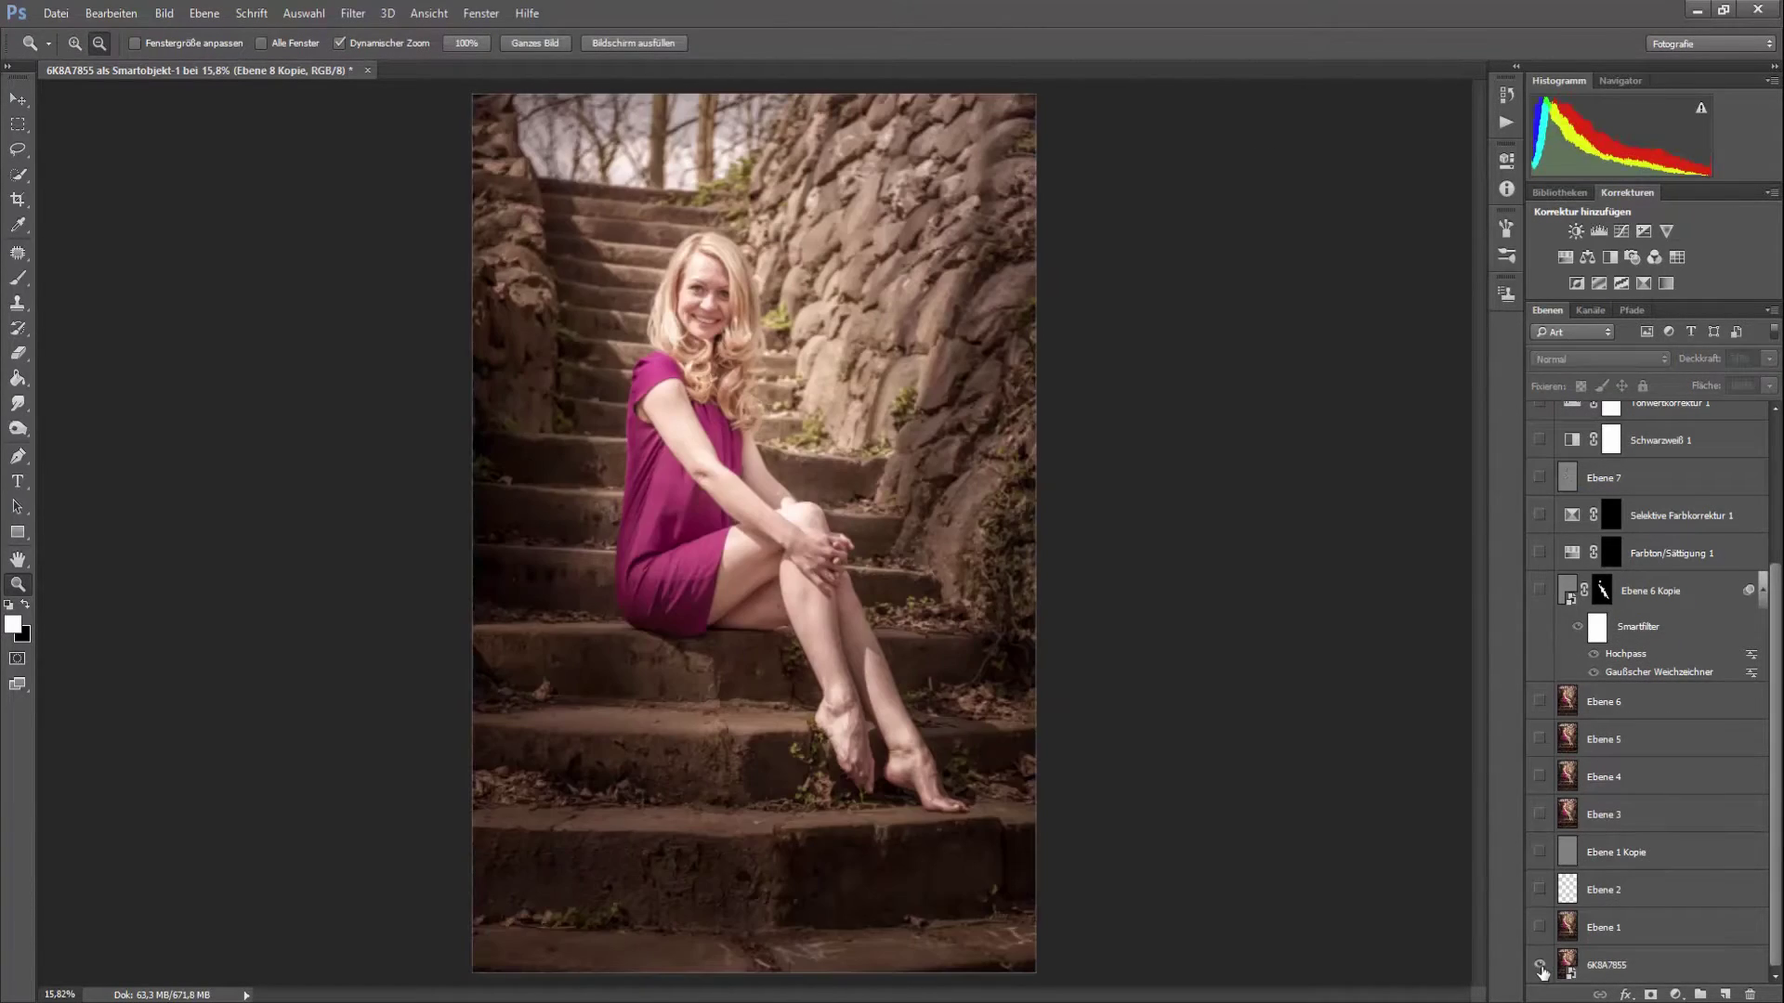
{"action": "left_click_drag", "start_coordinate": [1540, 421], "coordinate": [1544, 966]}
{"action": "left_click", "coordinate": [1542, 967], "text": "alt"}
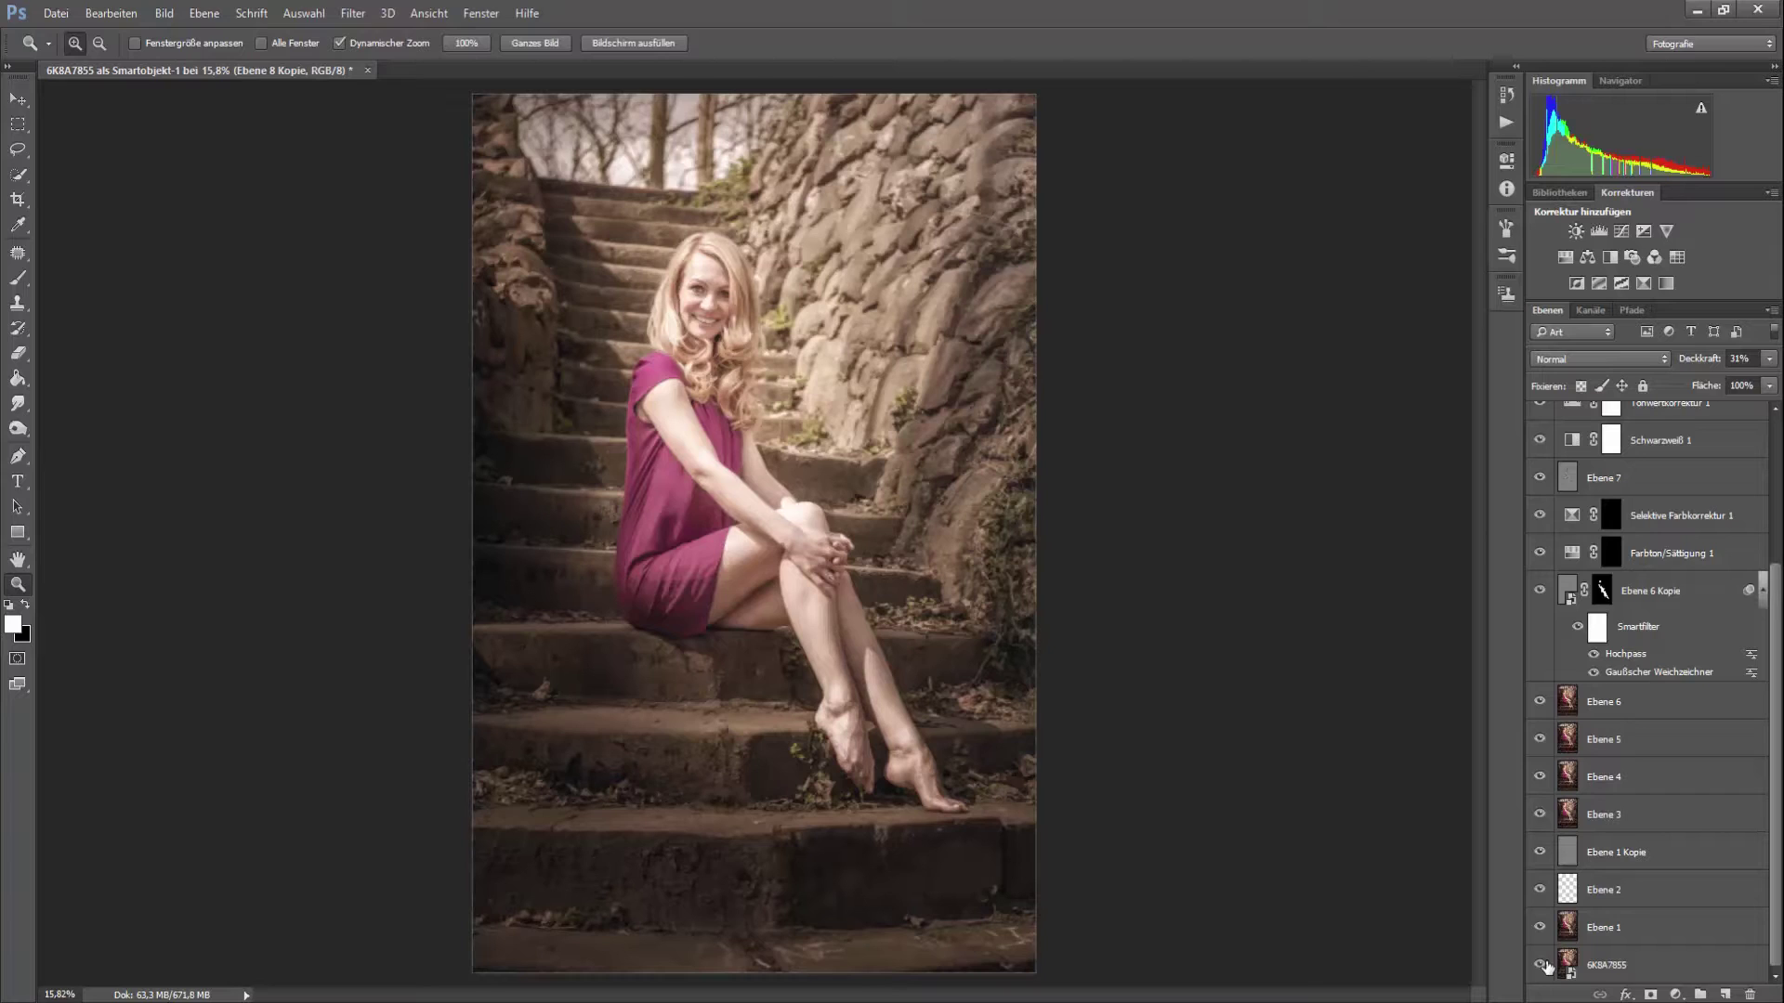
{"action": "key", "text": "ctrl+shift+alt+e"}
- Run Camera Raw-Filter on Ebene 9 with a radial filter darkening outside the woman
{"action": "key", "text": "m"}
{"action": "left_click", "coordinate": [353, 13]}
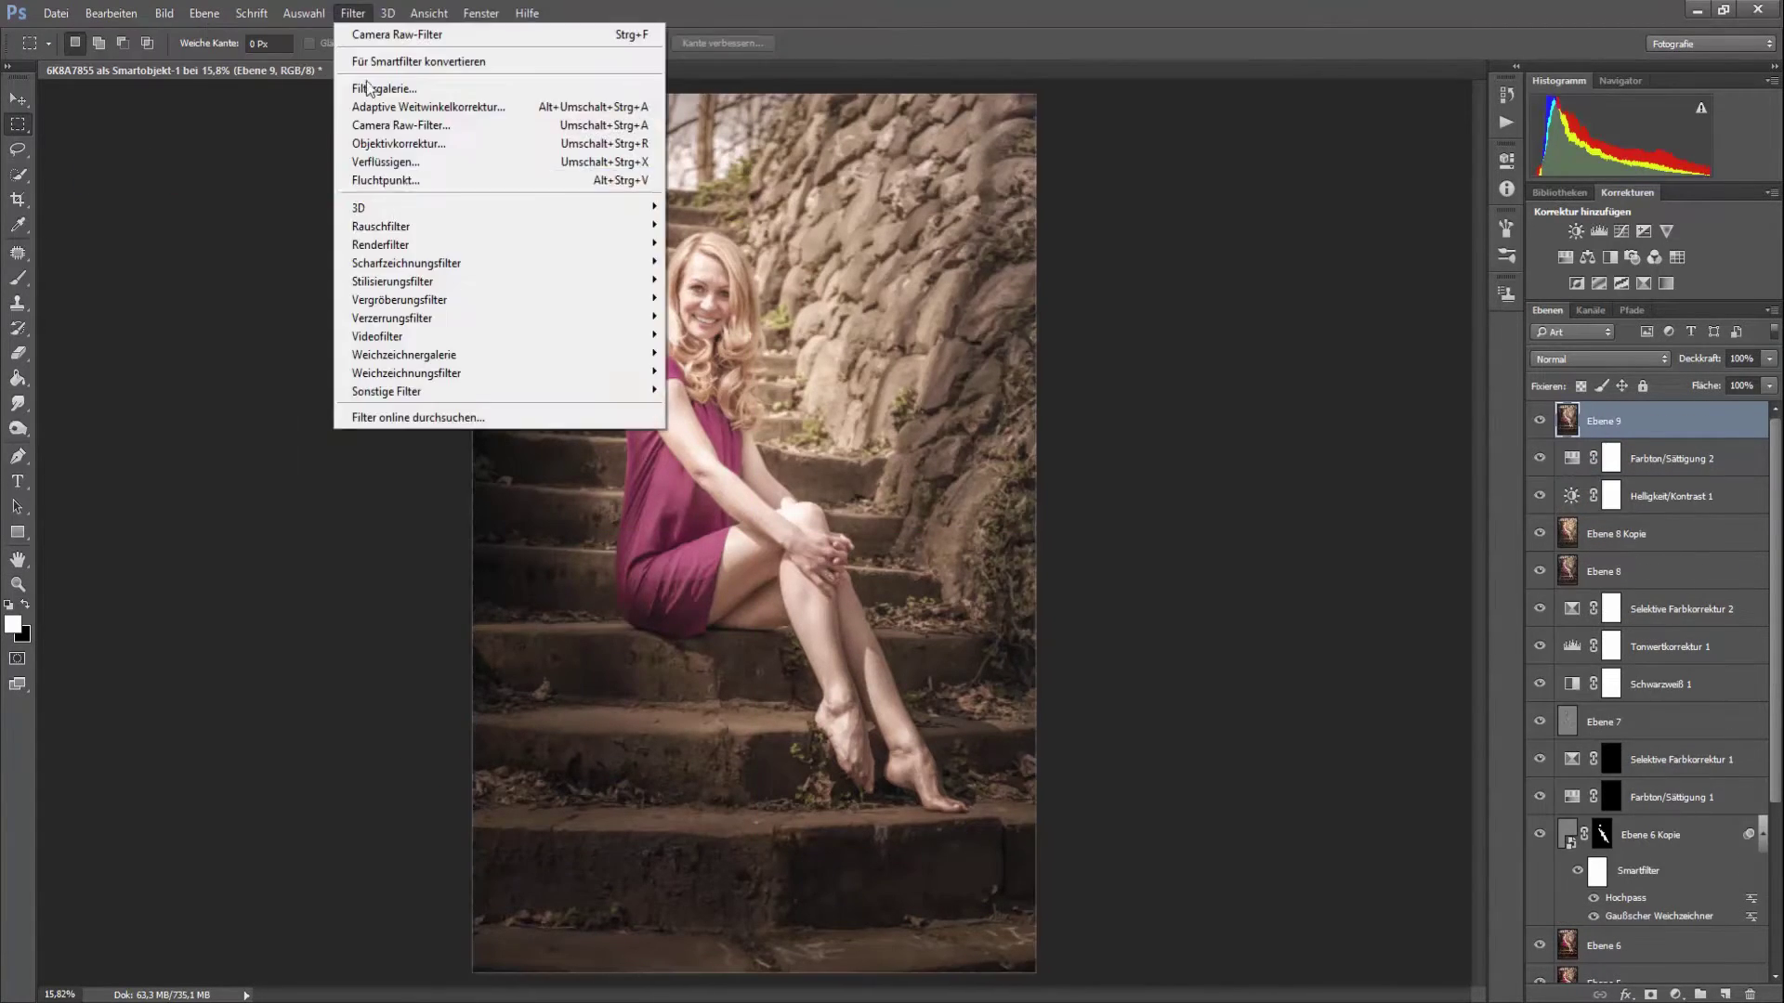
{"action": "left_click", "coordinate": [401, 124]}
{"action": "left_click", "coordinate": [1381, 930]}
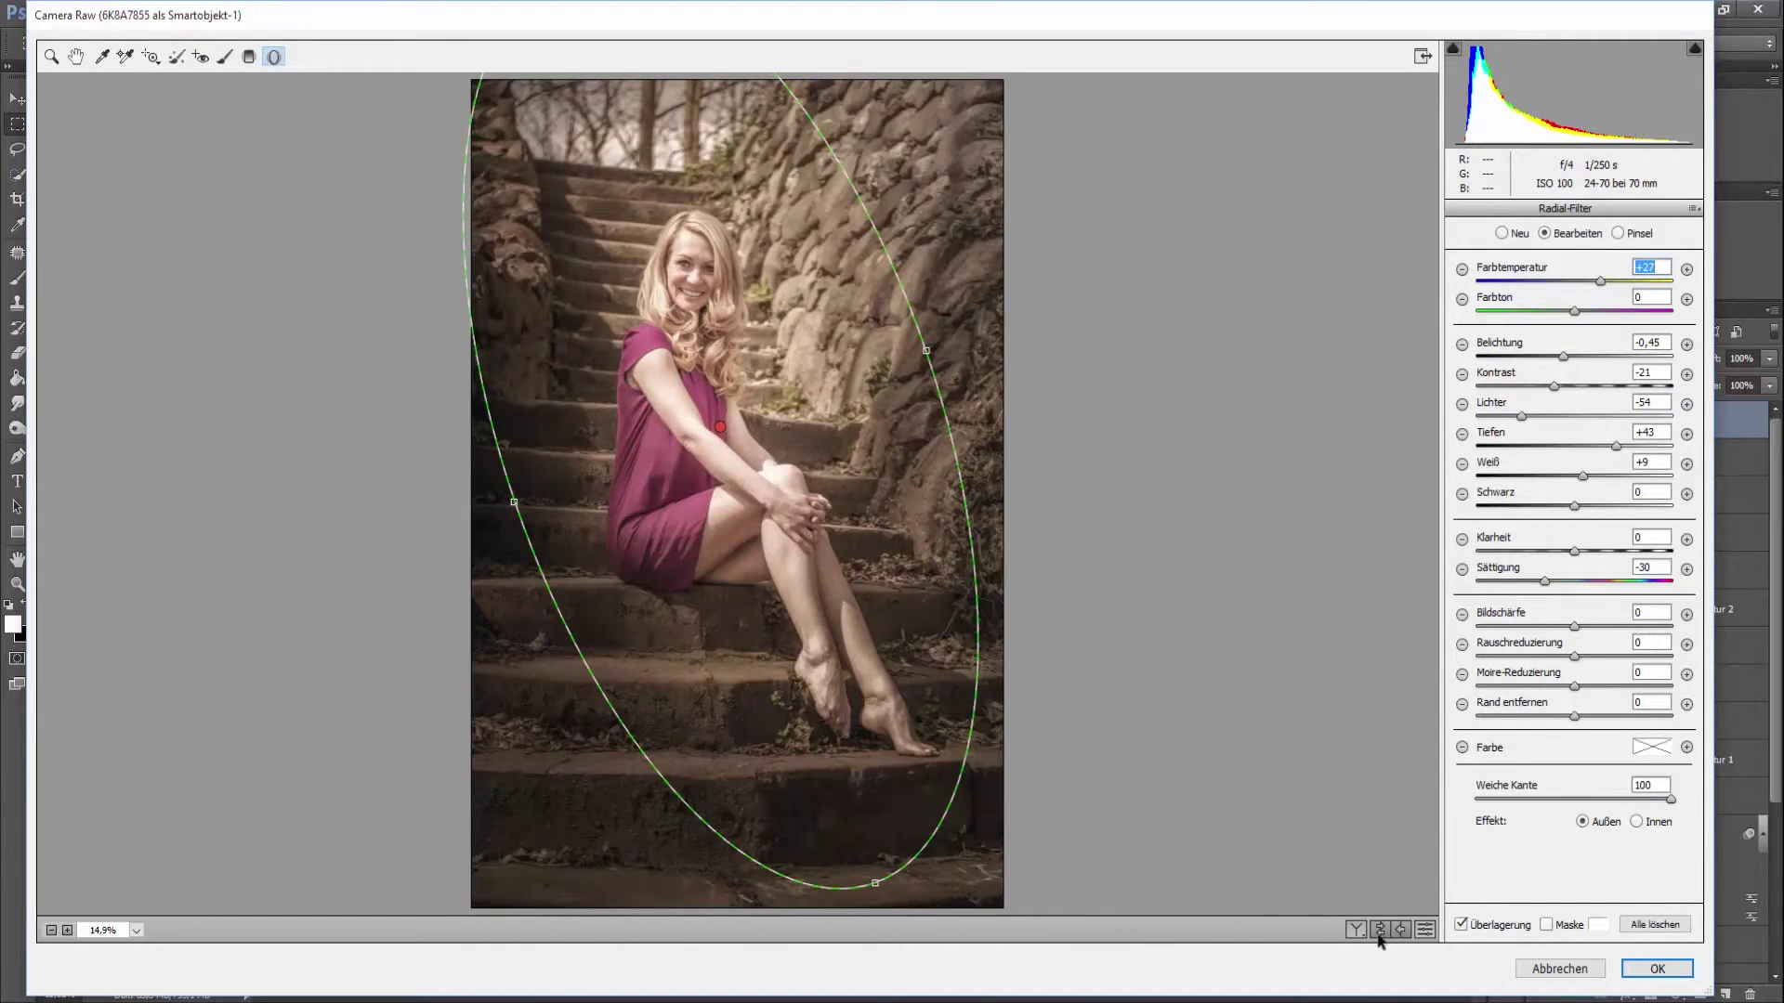
{"action": "key", "text": "Return"}
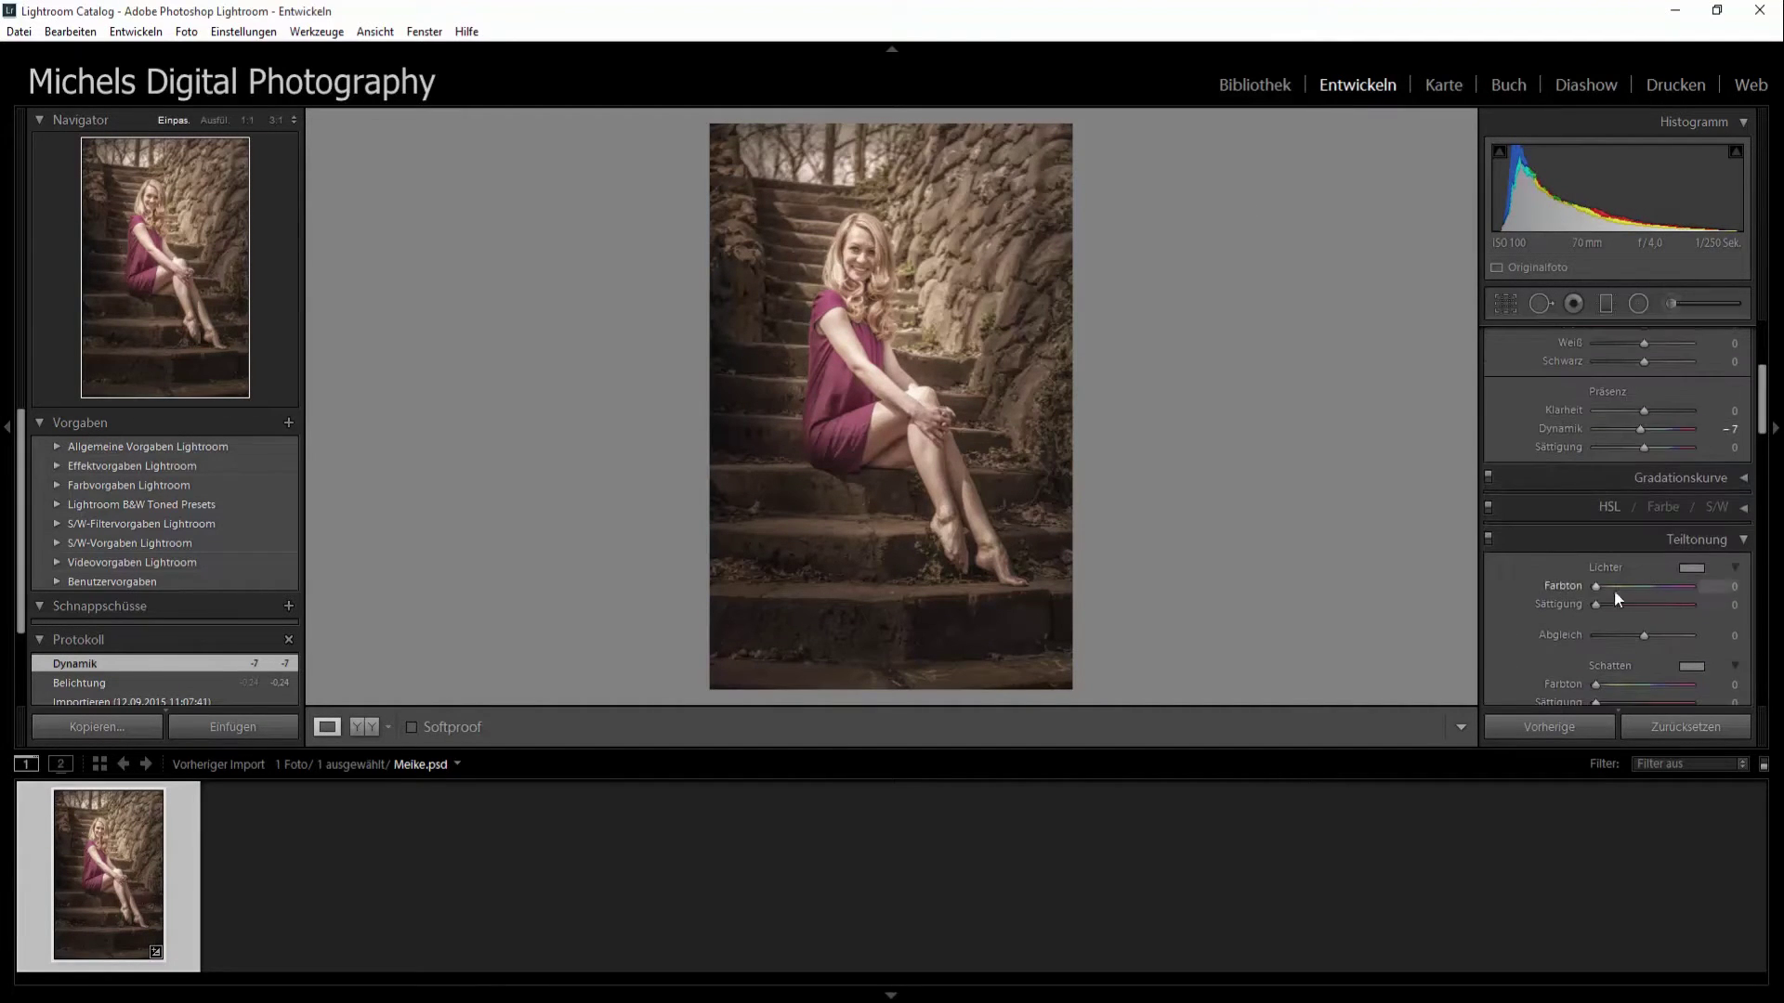
- Compare before and after side by side, inspecting the face and knees up close
{"action": "left_click", "coordinate": [354, 729]}
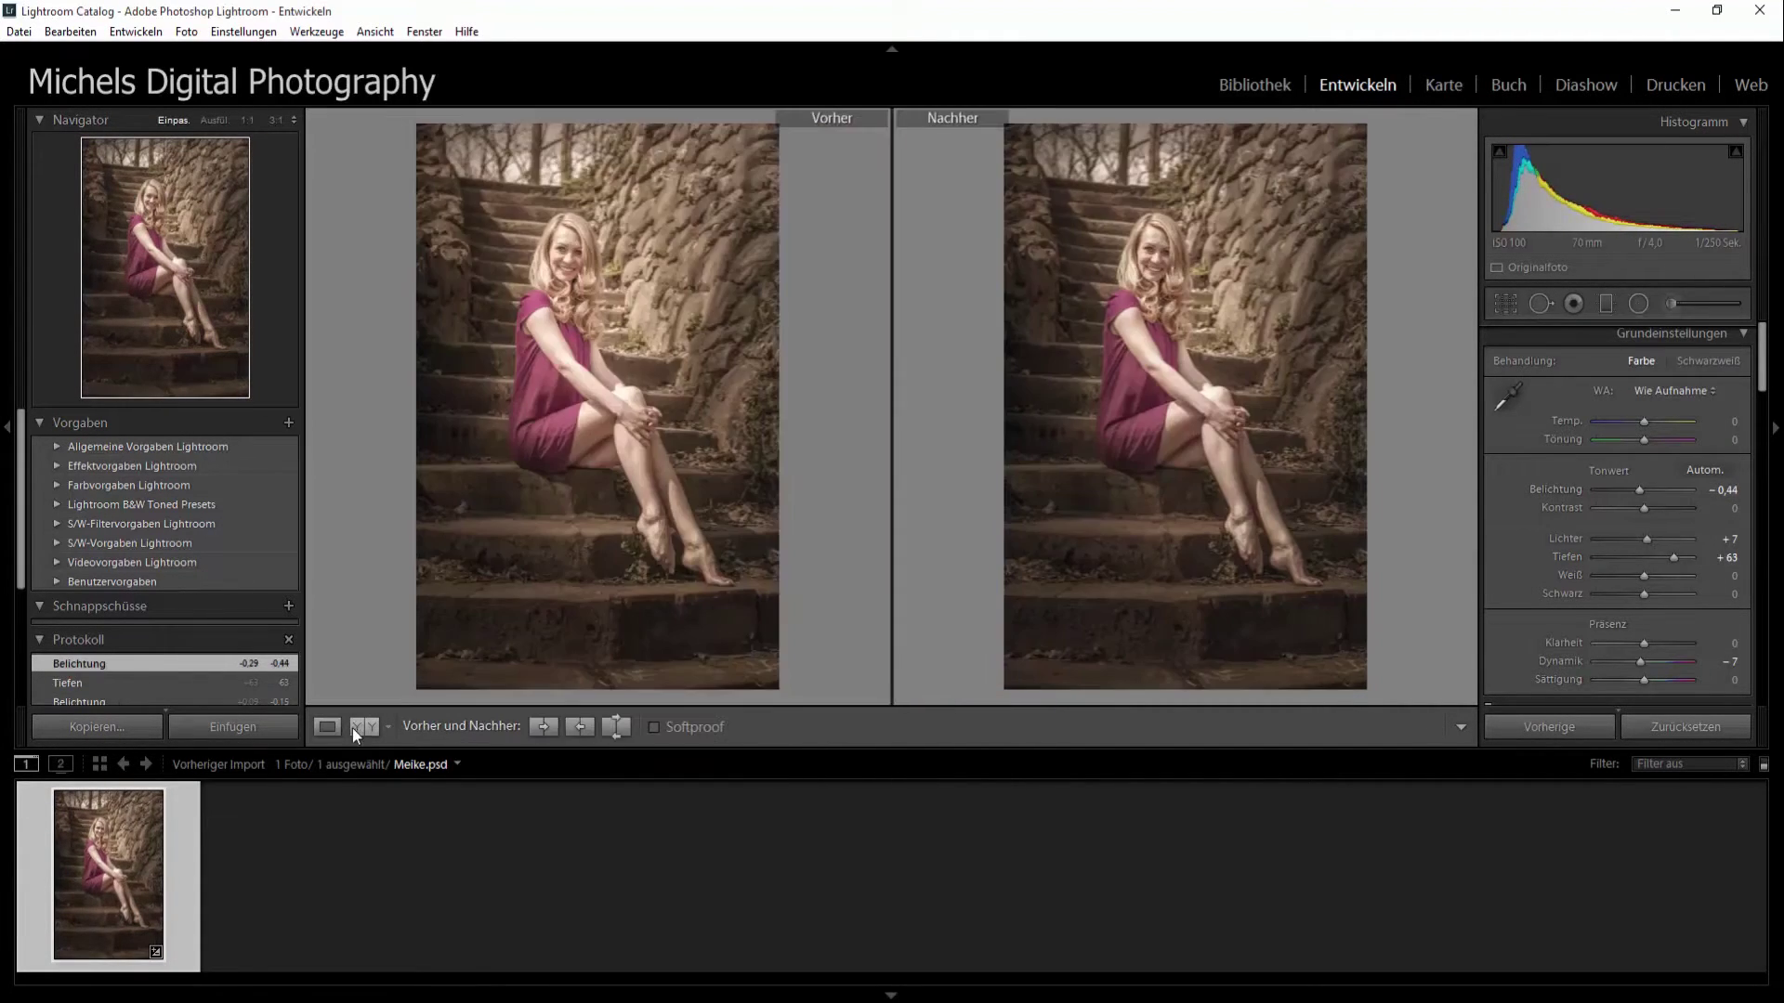
{"action": "left_click", "coordinate": [571, 270]}
{"action": "left_click", "coordinate": [641, 428]}
{"action": "left_click", "coordinate": [326, 726]}
- Export Meike.psd to disk via Datei > Exportieren
{"action": "left_click", "coordinate": [19, 32]}
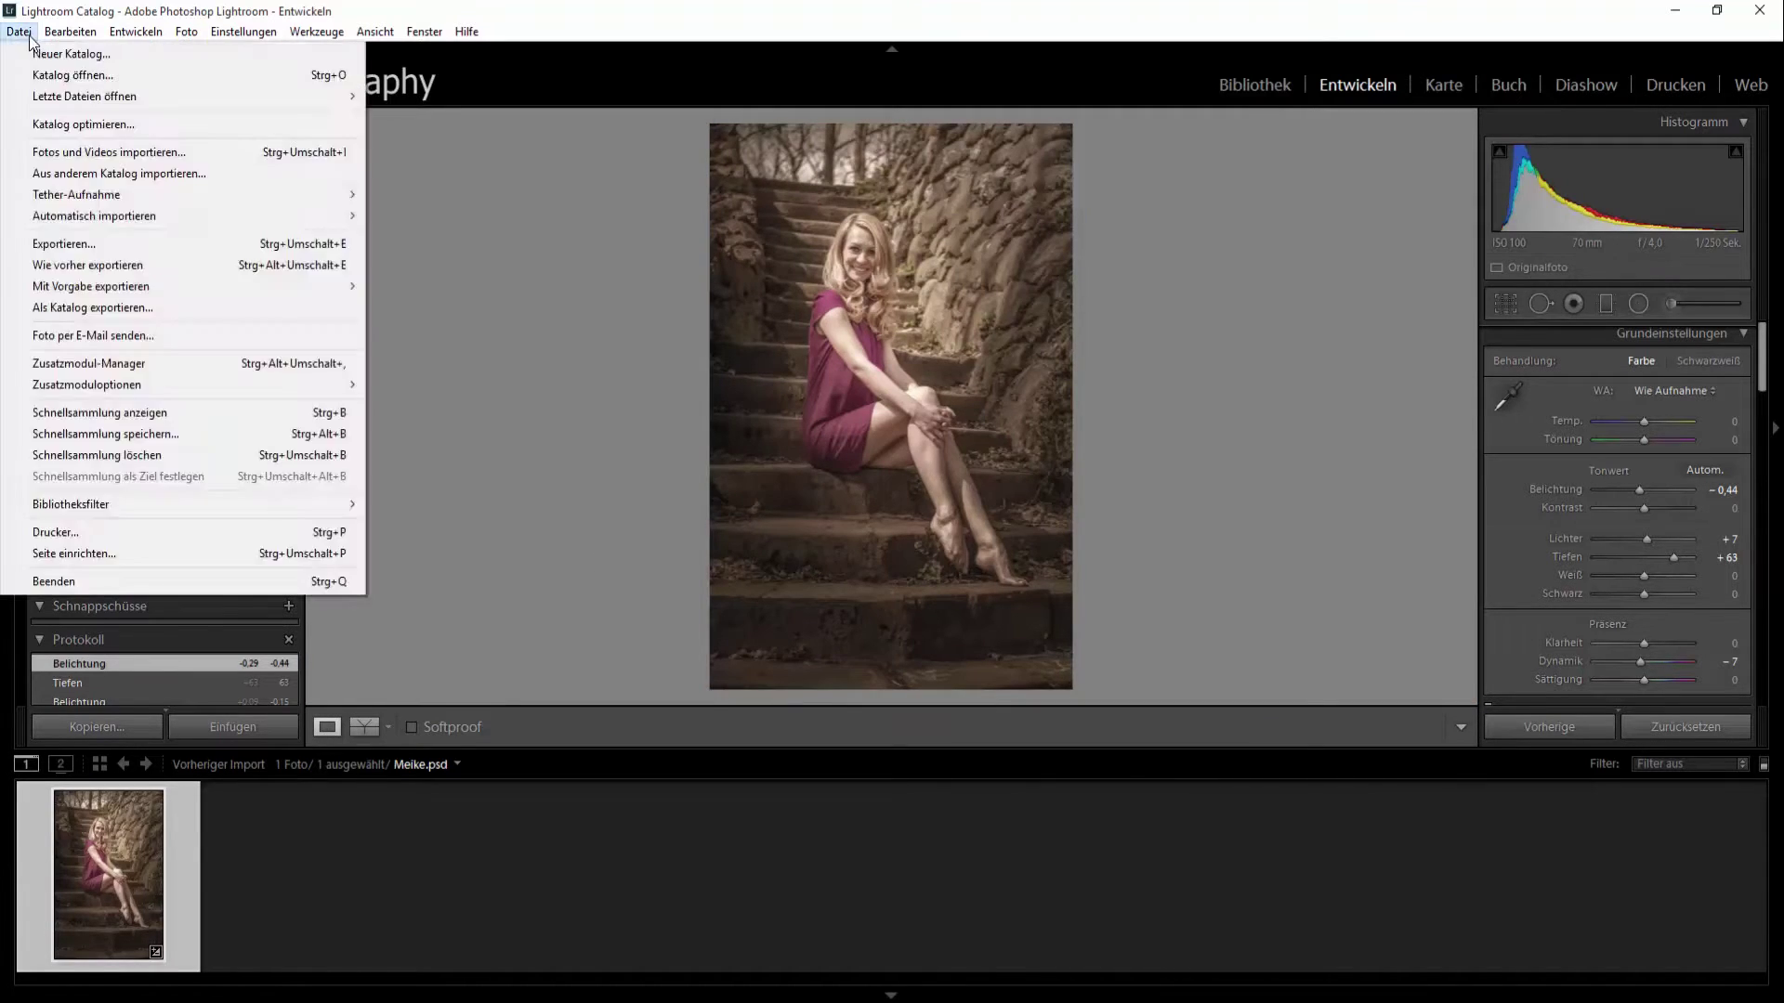
{"action": "left_click", "coordinate": [65, 244]}
{"action": "scroll", "coordinate": [1022, 464], "scroll_direction": "down", "scroll_amount": 5}
{"action": "left_click_drag", "start_coordinate": [1279, 190], "coordinate": [1278, 786]}
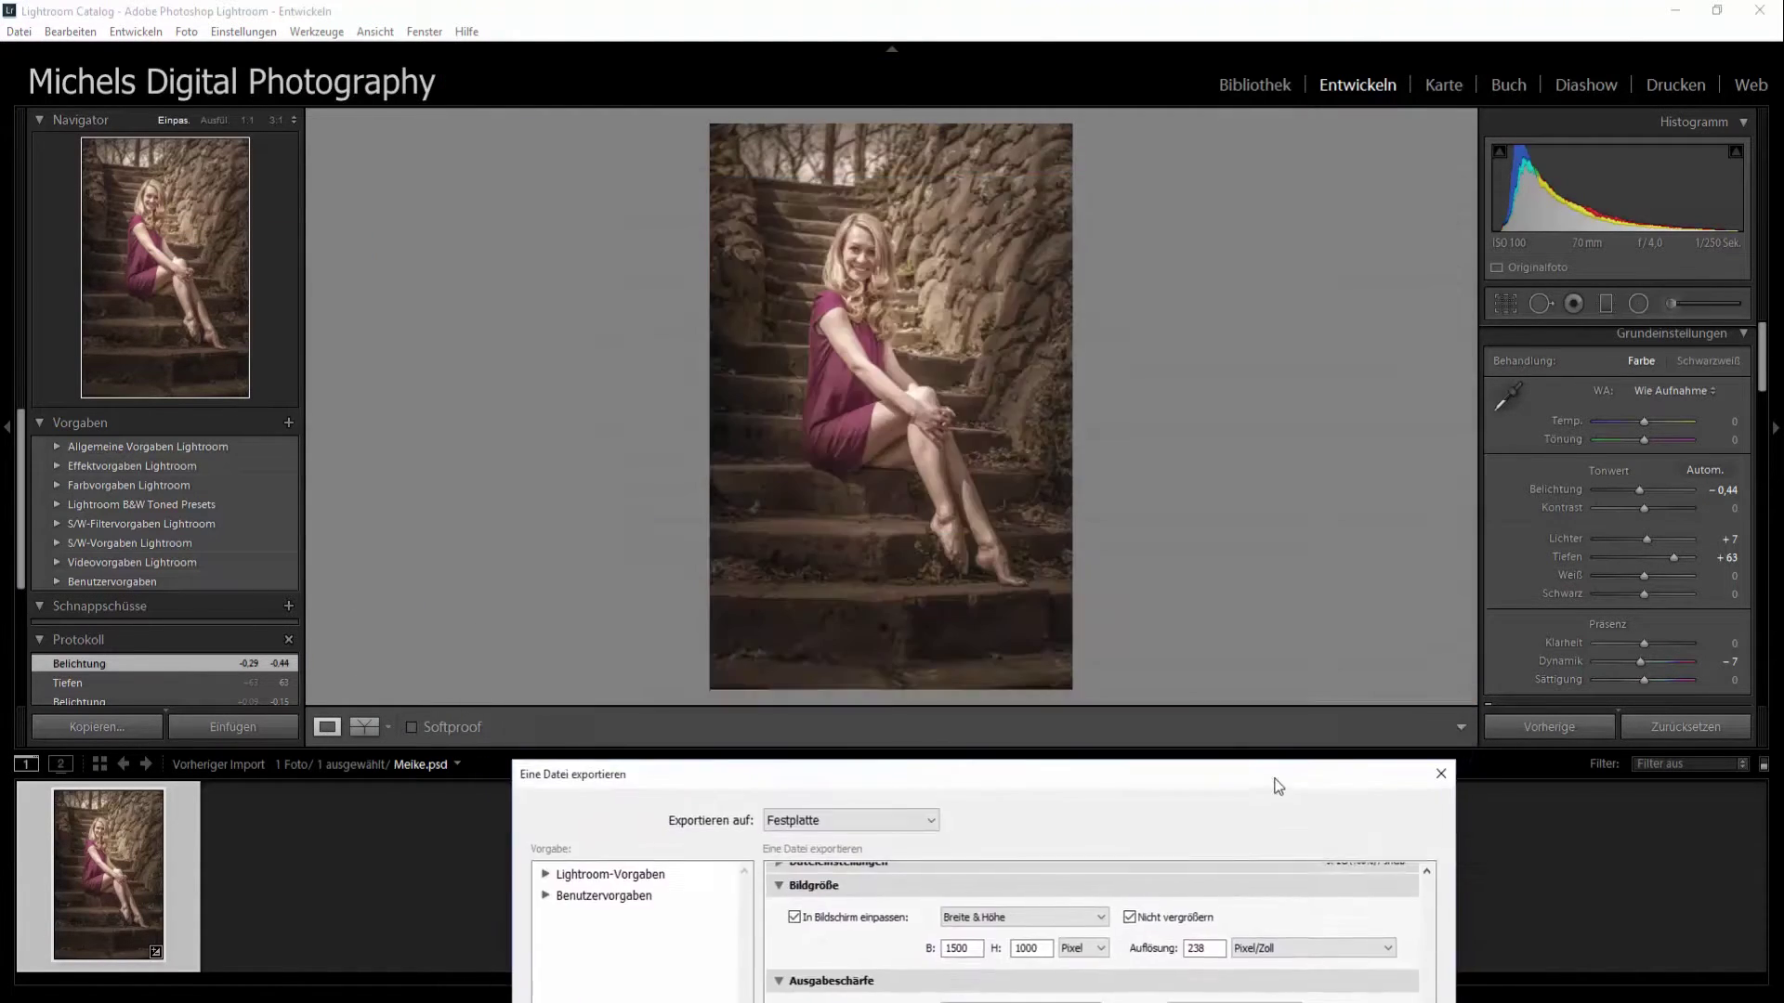
{"action": "left_click", "coordinate": [1325, 665]}
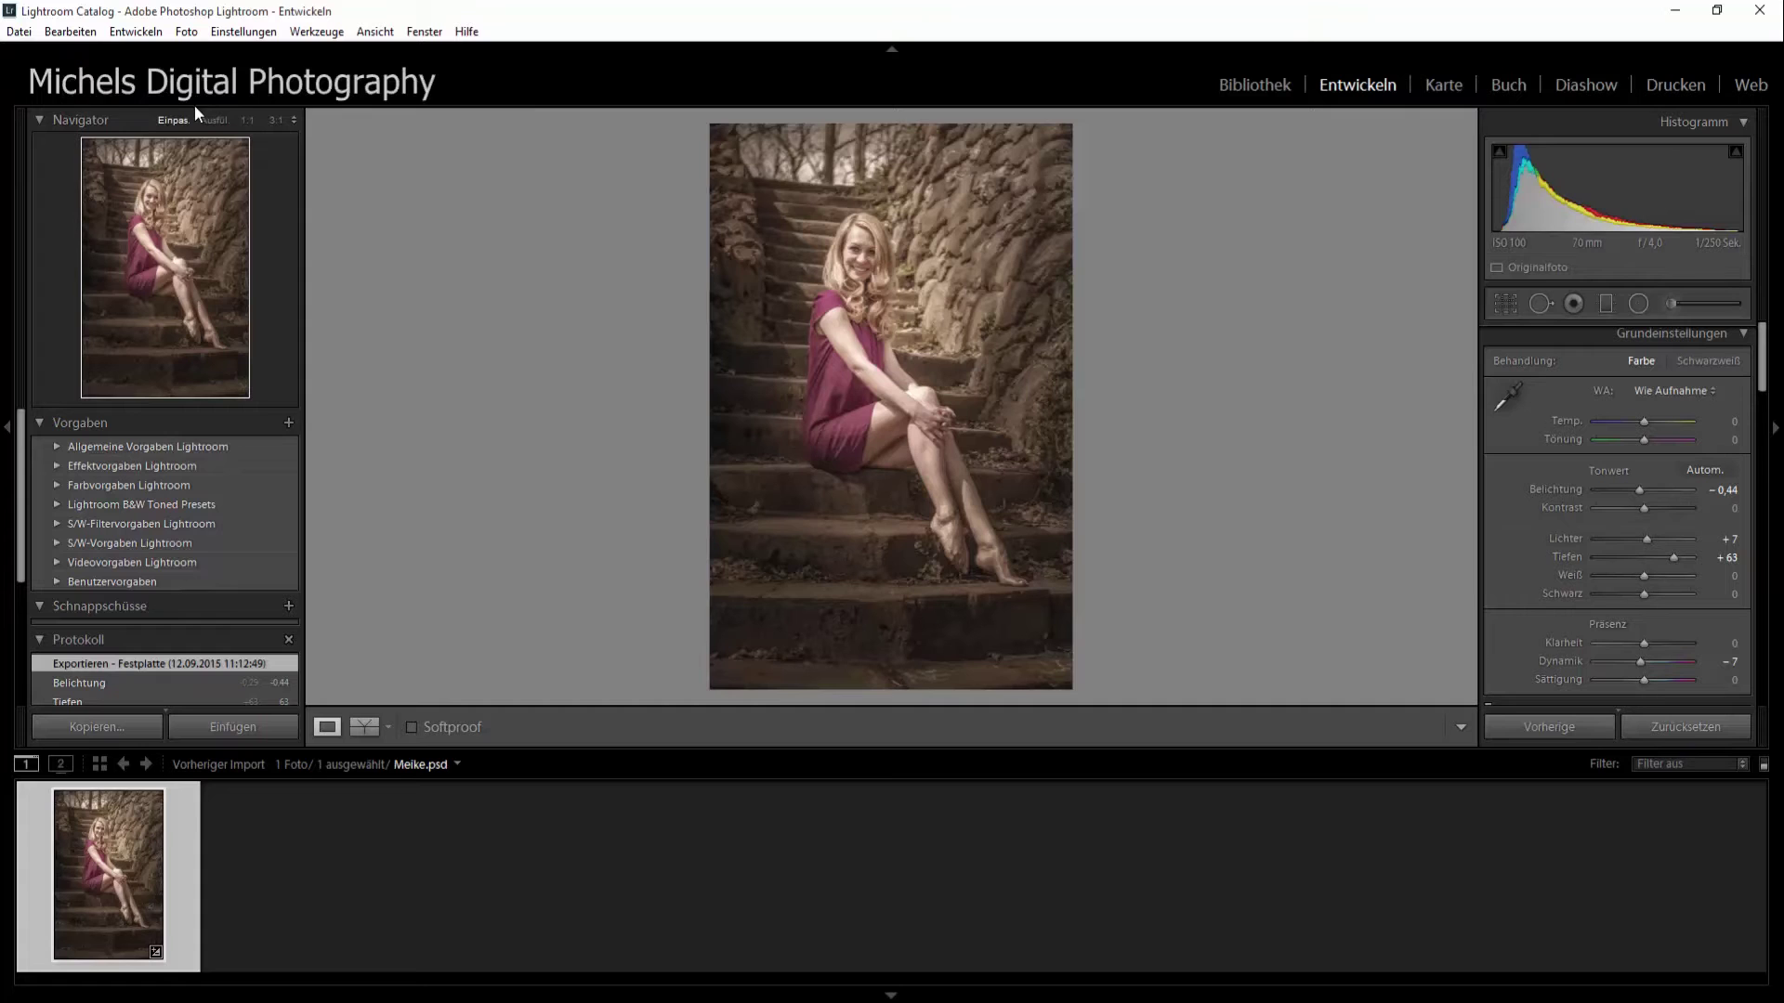